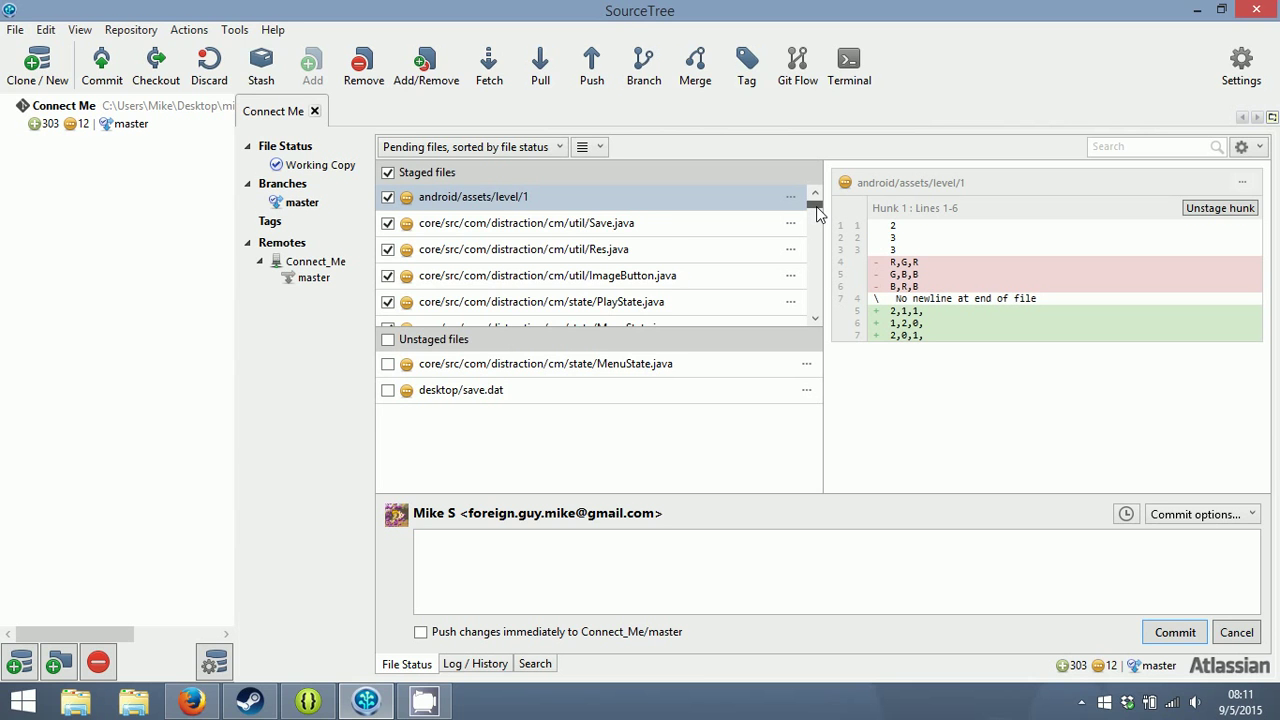
- Relaunch Connect Me - Desktop from Eclipse's Run History
mouse_move(816, 206)
left_mouse_down()
mouse_move(809, 306)
mouse_move(816, 207)
left_mouse_up()
left_click(308, 700)
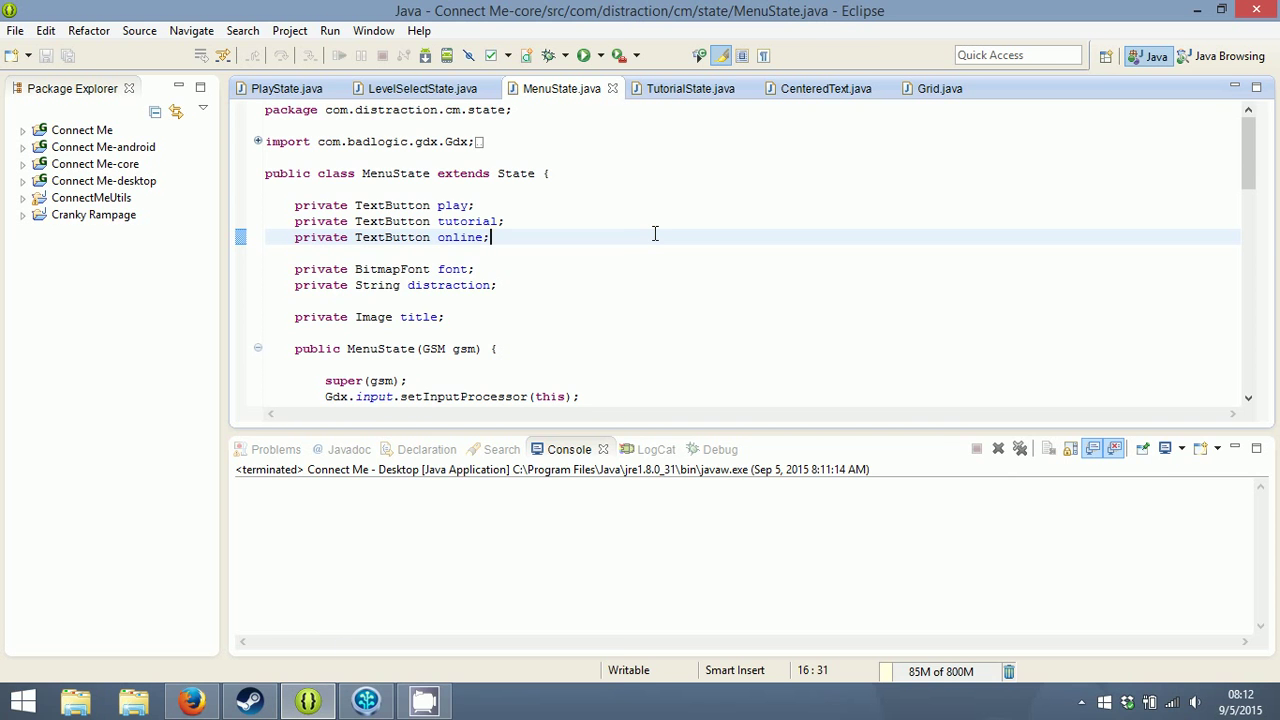
key("alt+r")
key("h")
key("Return")
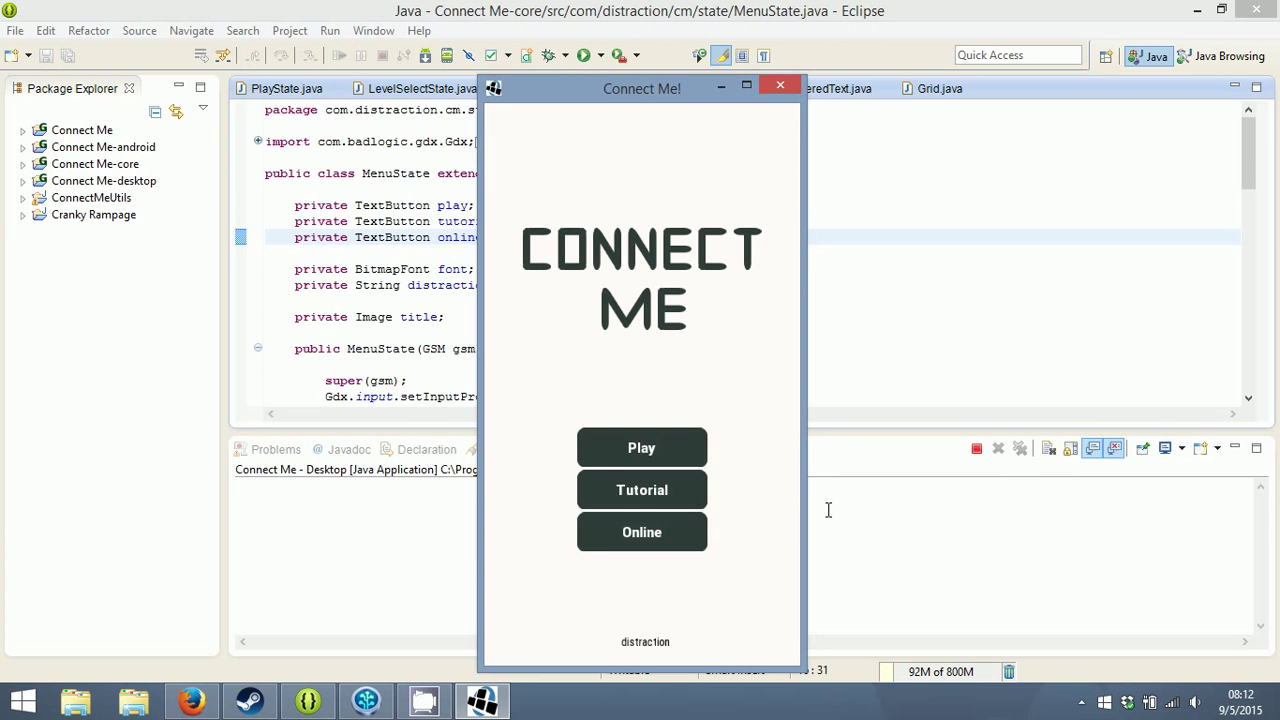
- View the game's tutorial, then scroll Level Select down and start Level 300
left_click(636, 490)
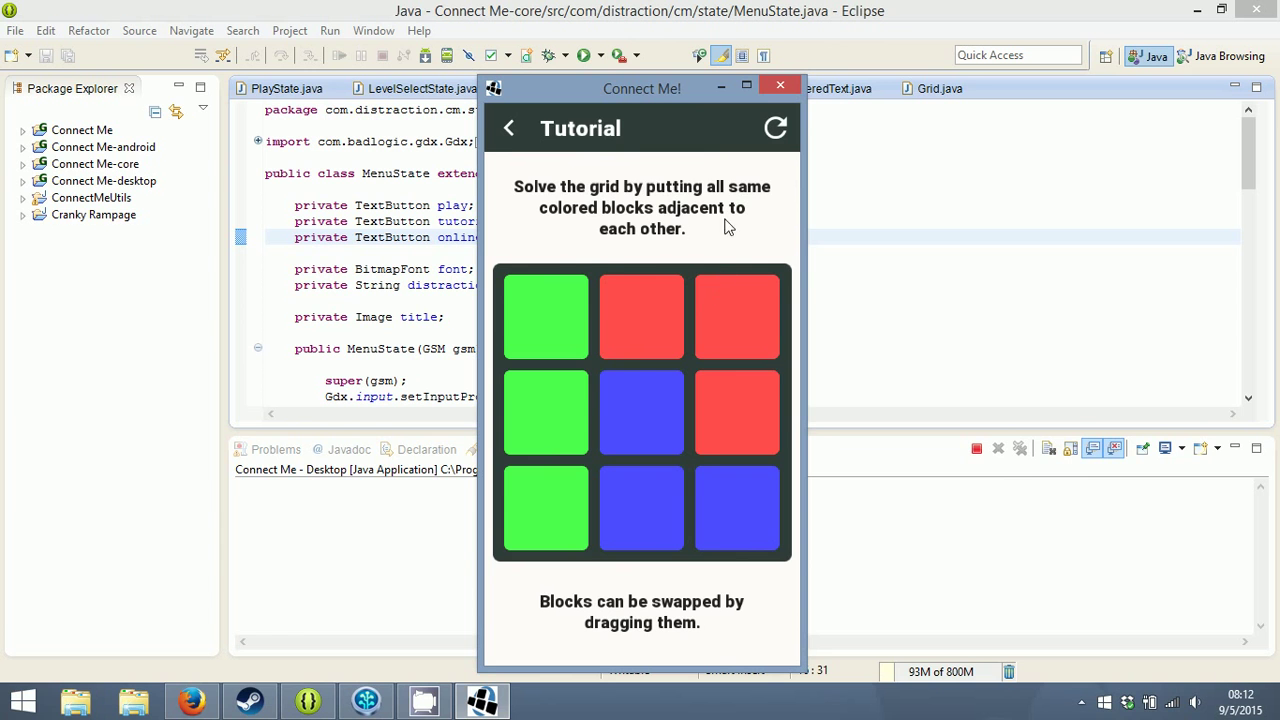
left_click(604, 339)
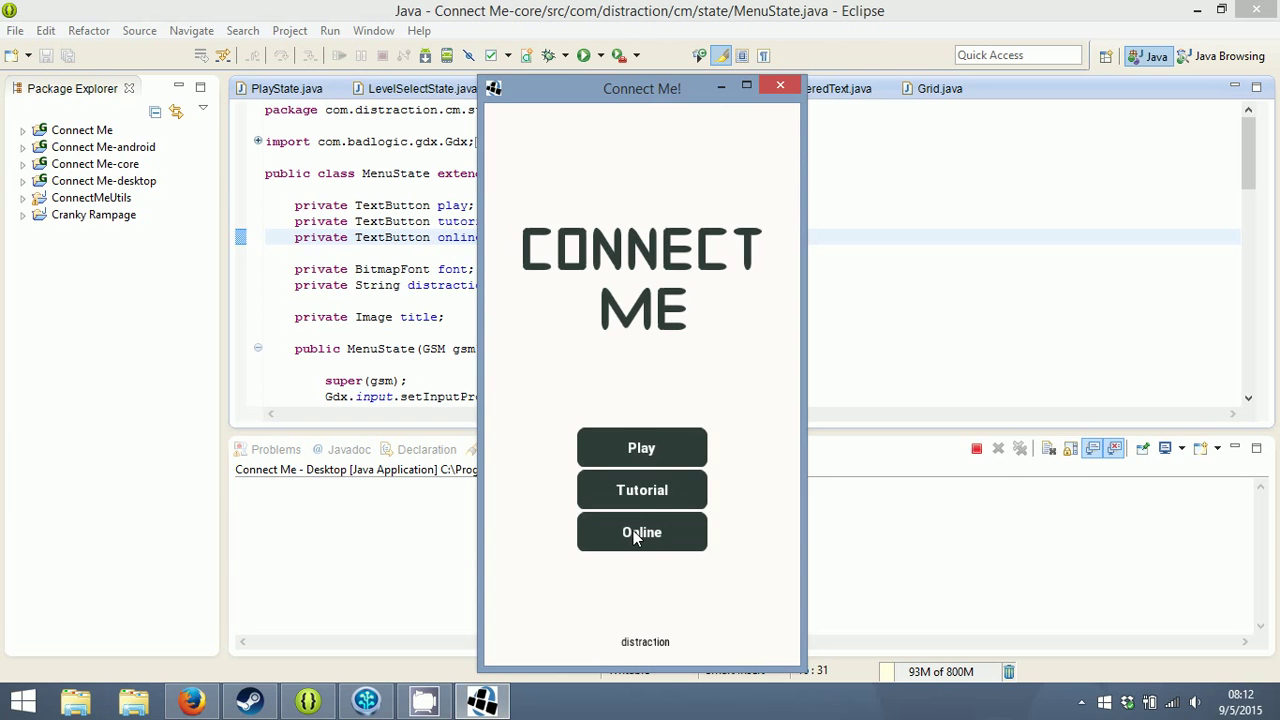
left_click(672, 440)
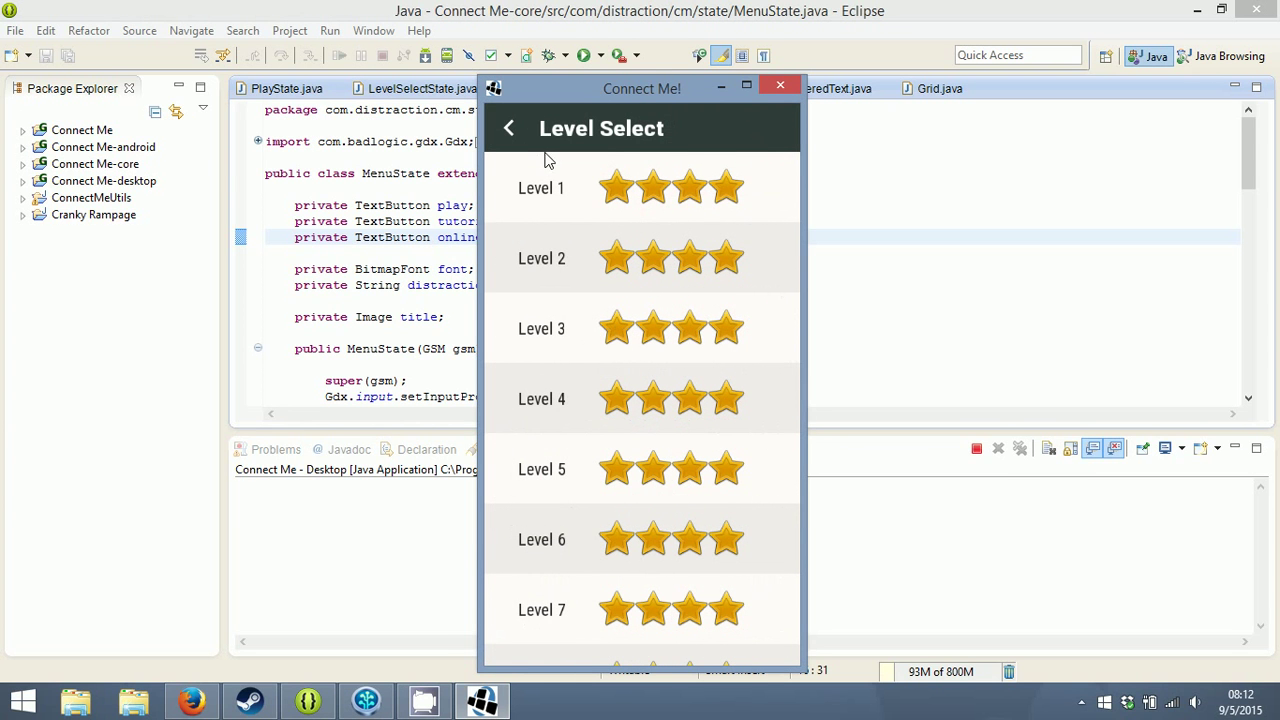
scroll(690, 505, "down", 20)
scroll(688, 520, "down", 20)
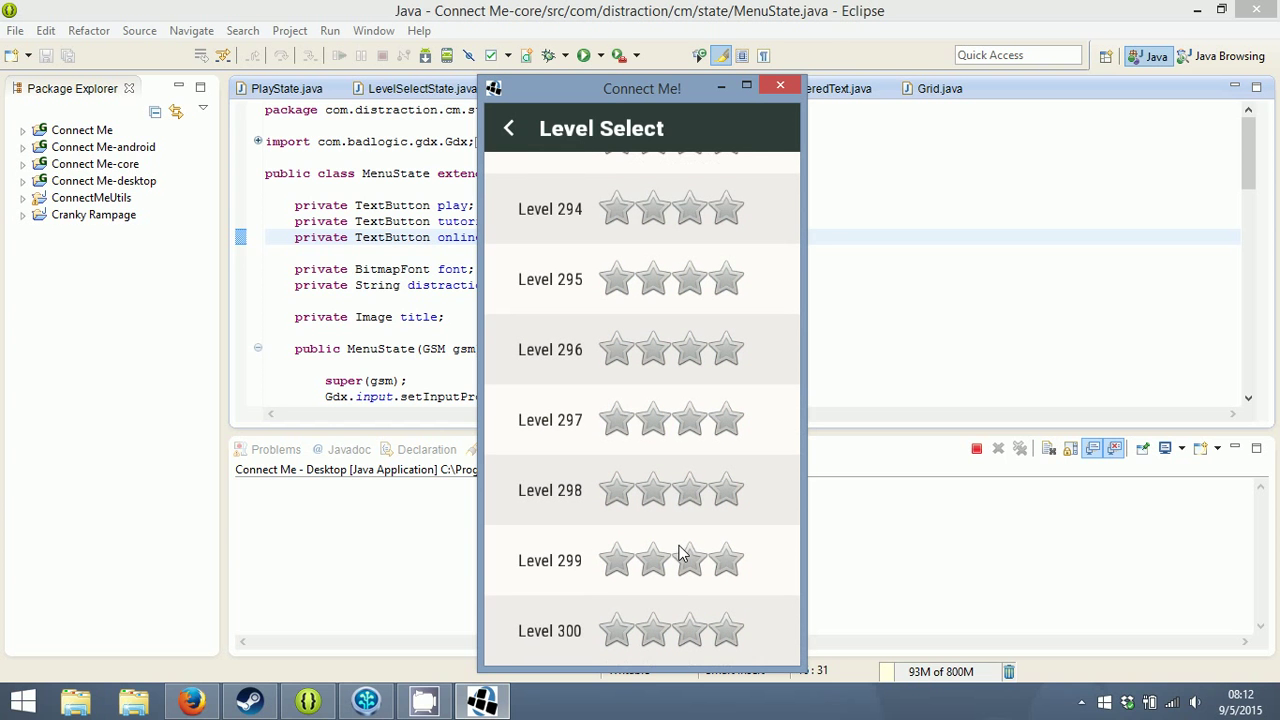
left_click(643, 640)
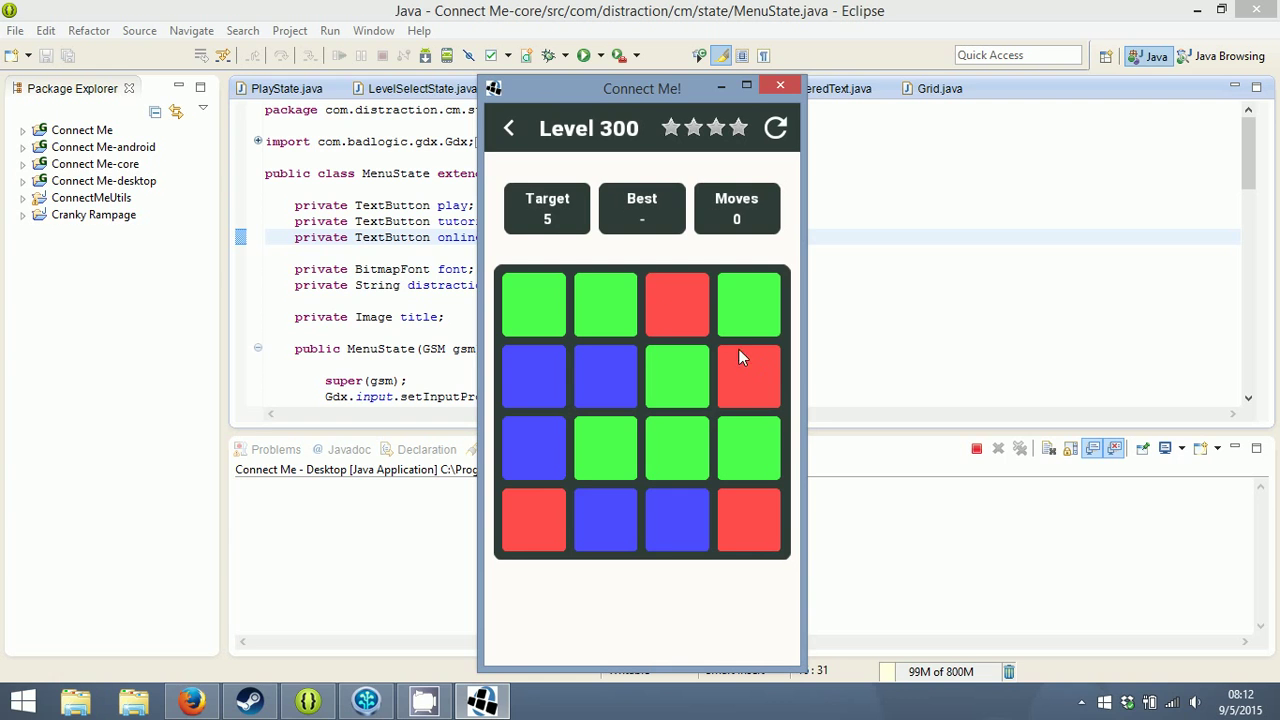
- Swap blocks to solve Level 300 for four stars, then scroll back up the Level Select list
left_click_drag(594, 520, 780, 337)
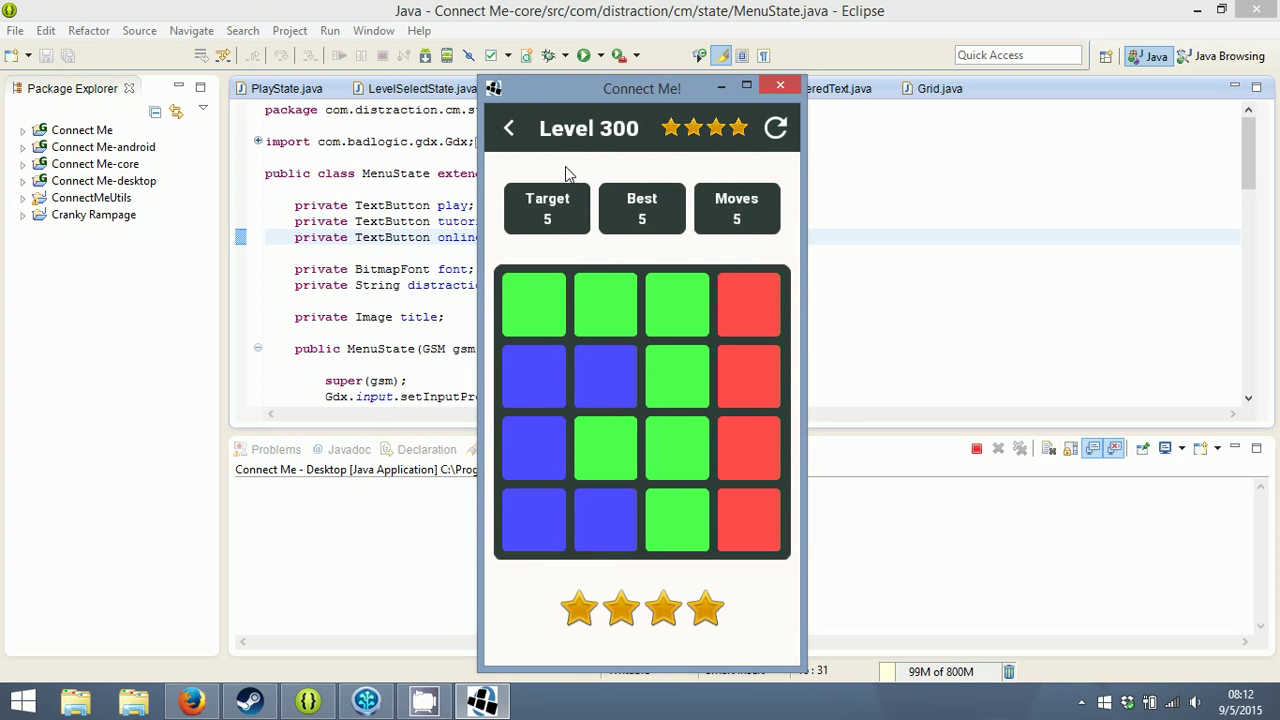
left_click(509, 128)
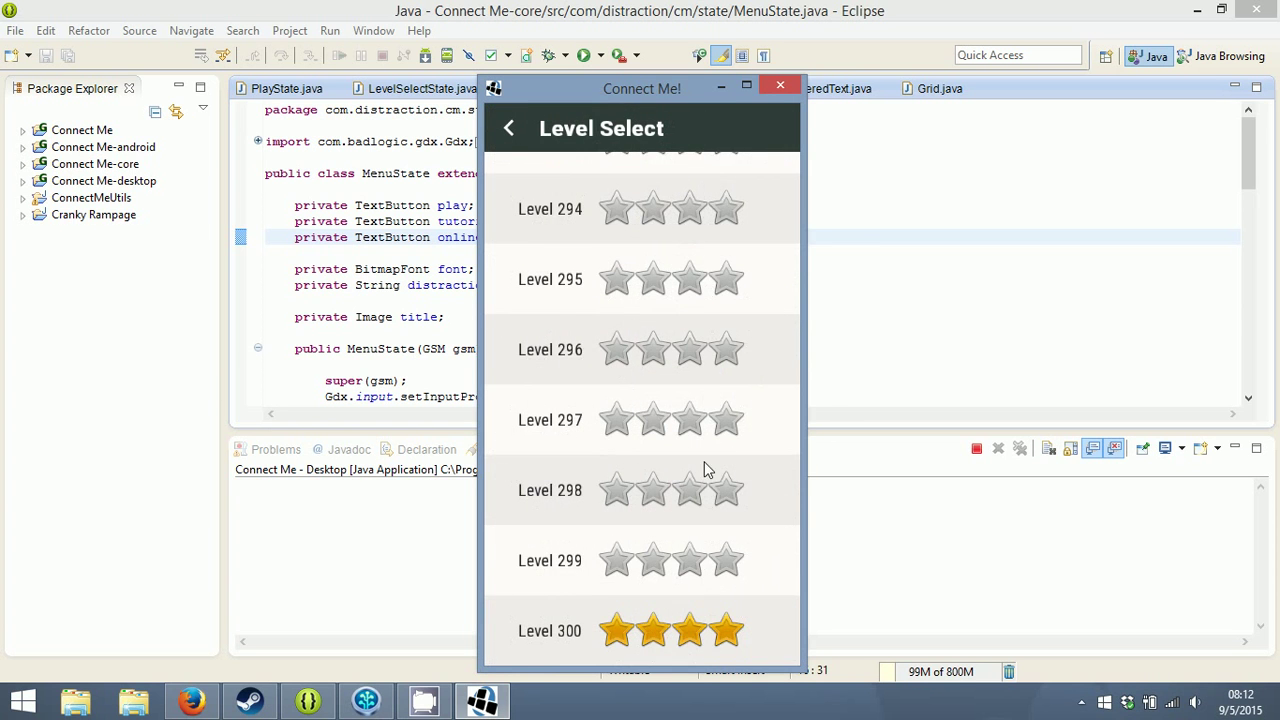
left_click_drag(704, 461, 678, 340)
left_click_drag(686, 276, 550, 495)
scroll(649, 337, "up", 20)
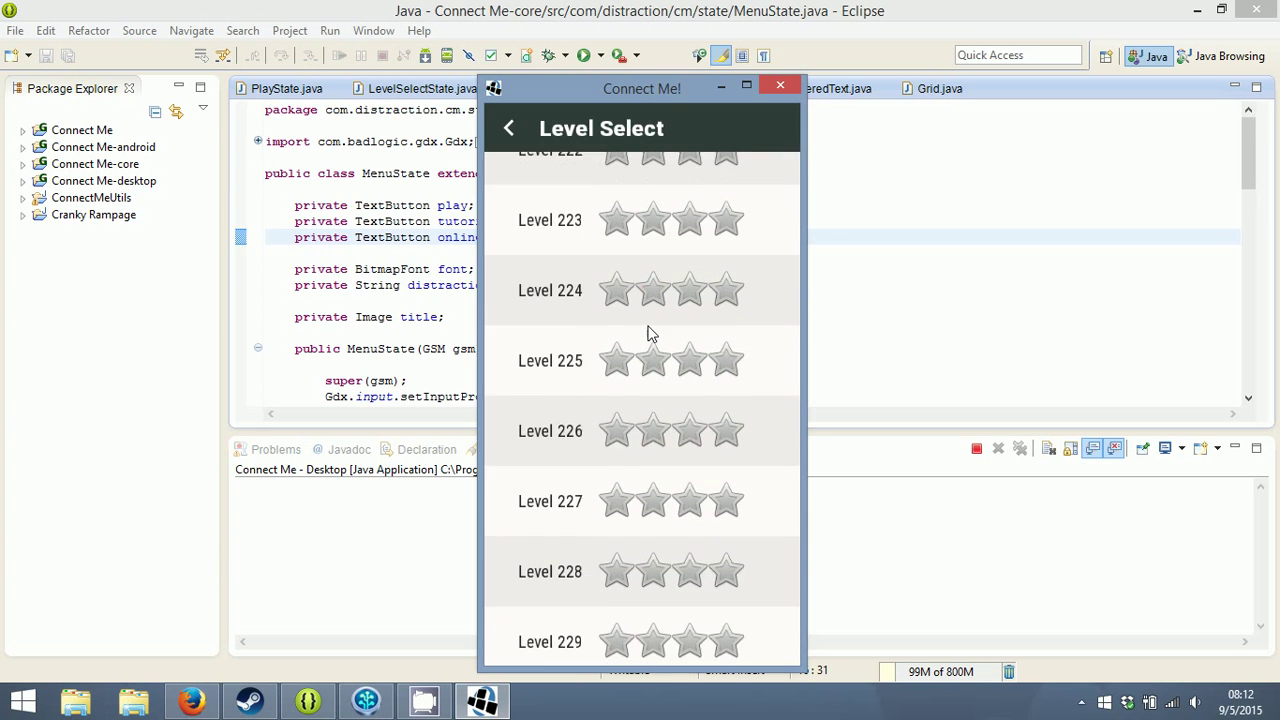
scroll(650, 345, "up", 15)
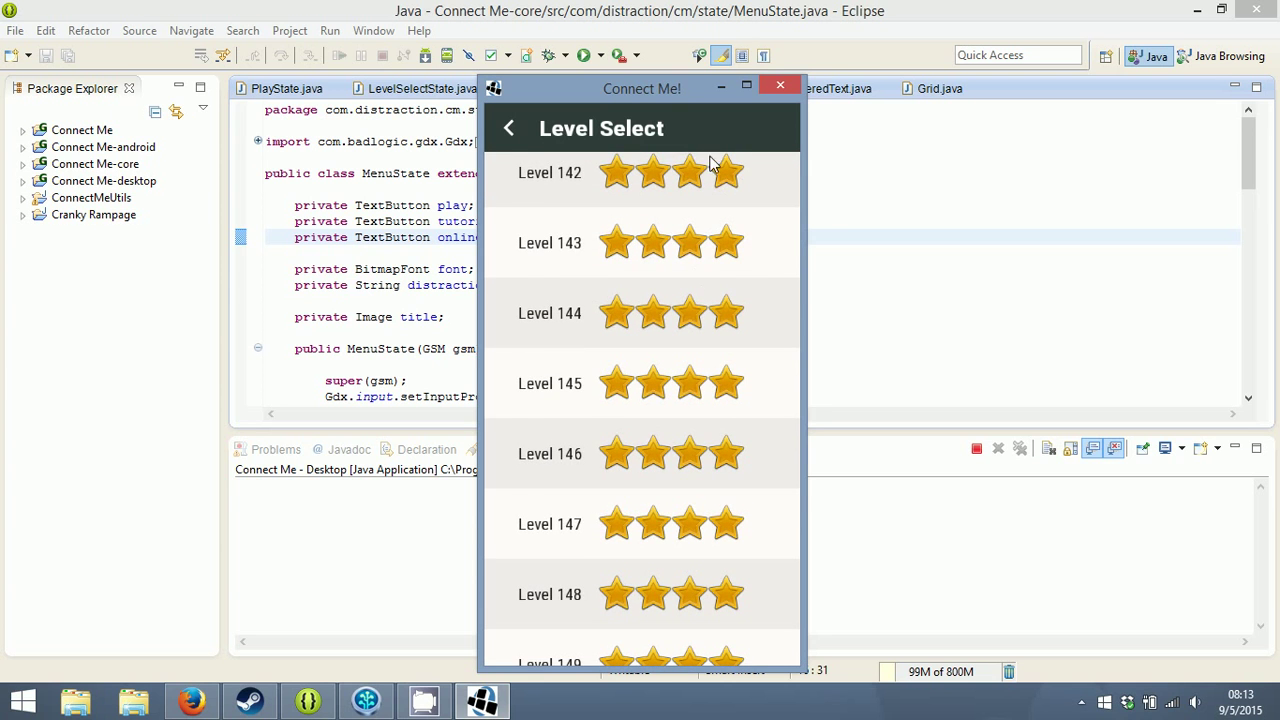
- Open Level 1 from Level Select, then return to the game's main menu
left_click(508, 127)
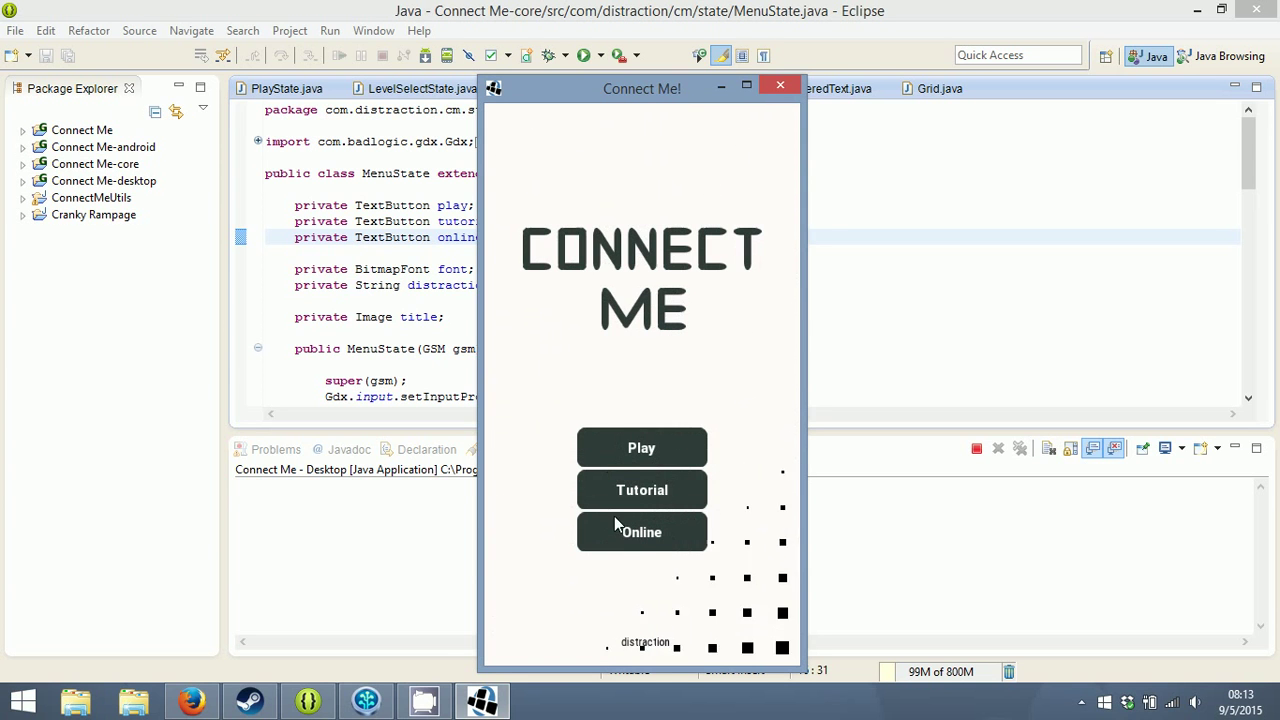
left_click(671, 435)
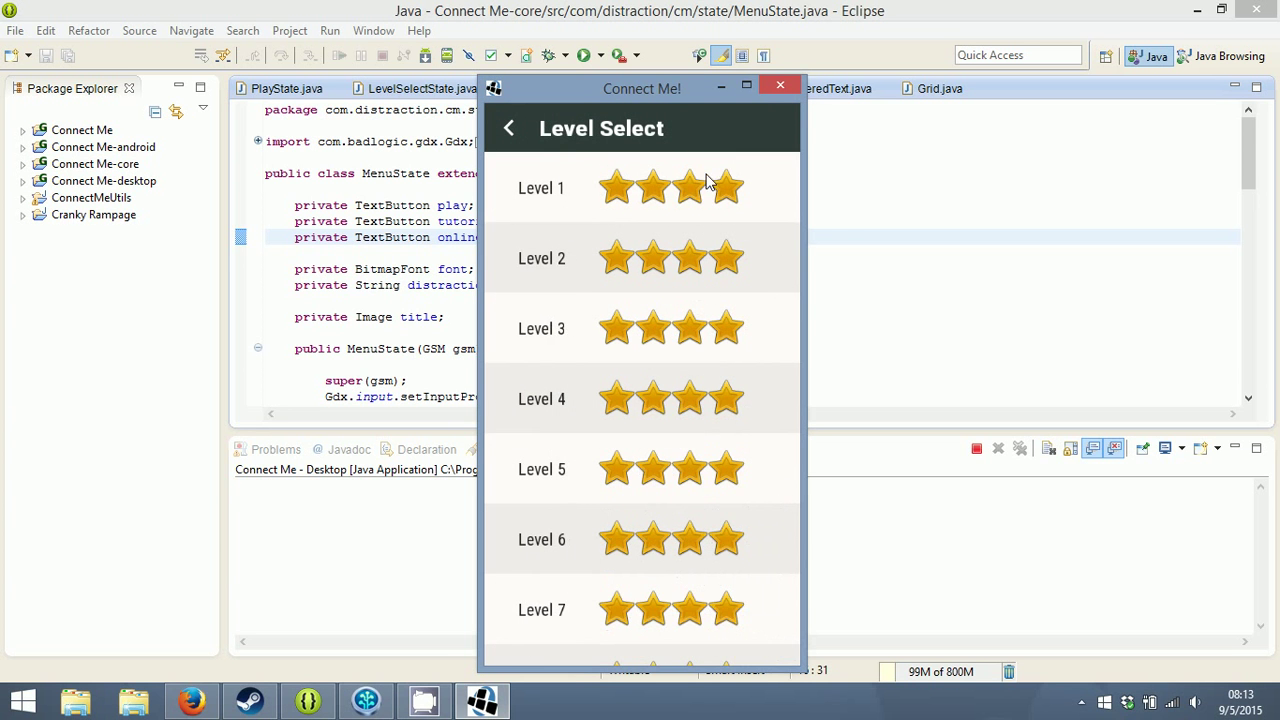
scroll(671, 375, "down", 5)
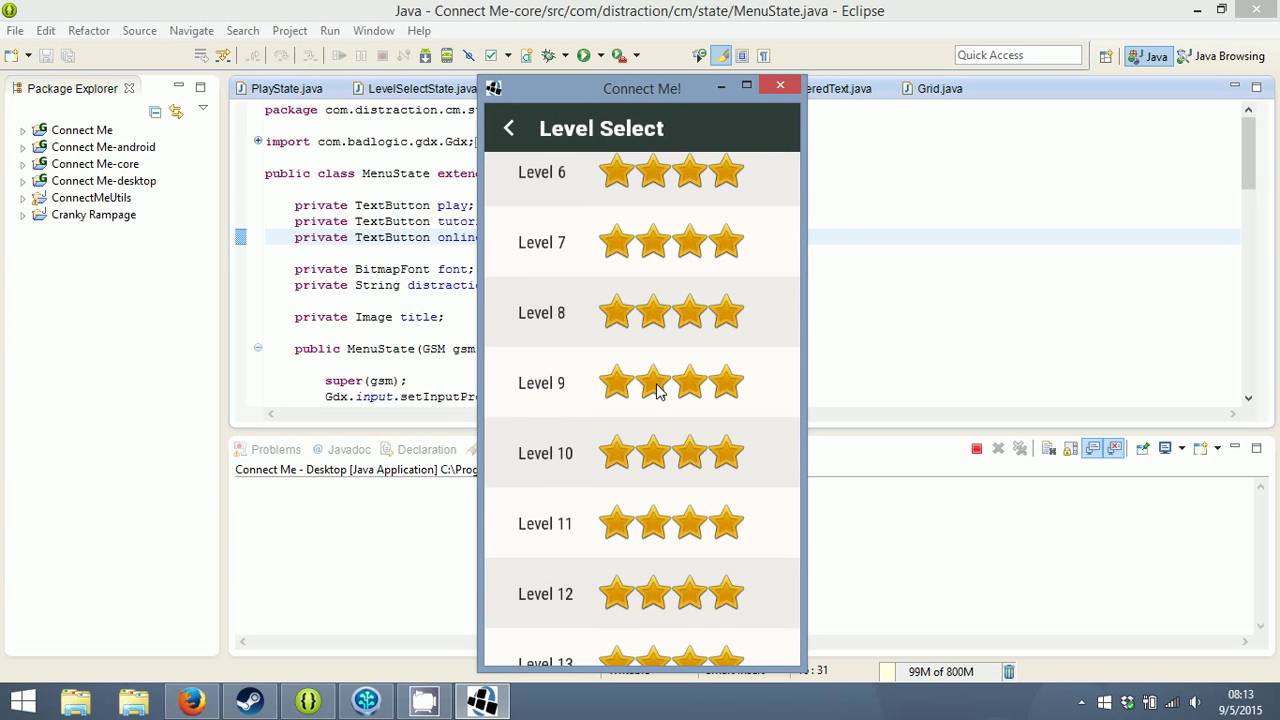
left_click(508, 128)
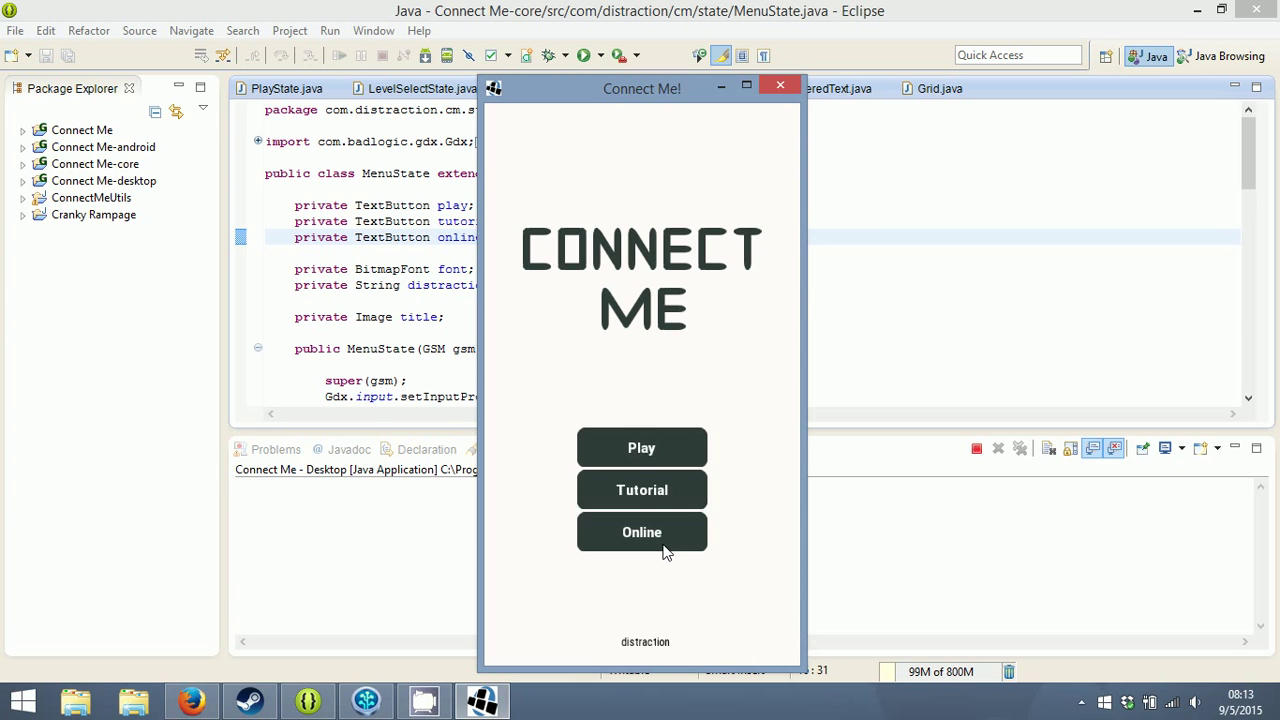
left_click(675, 464)
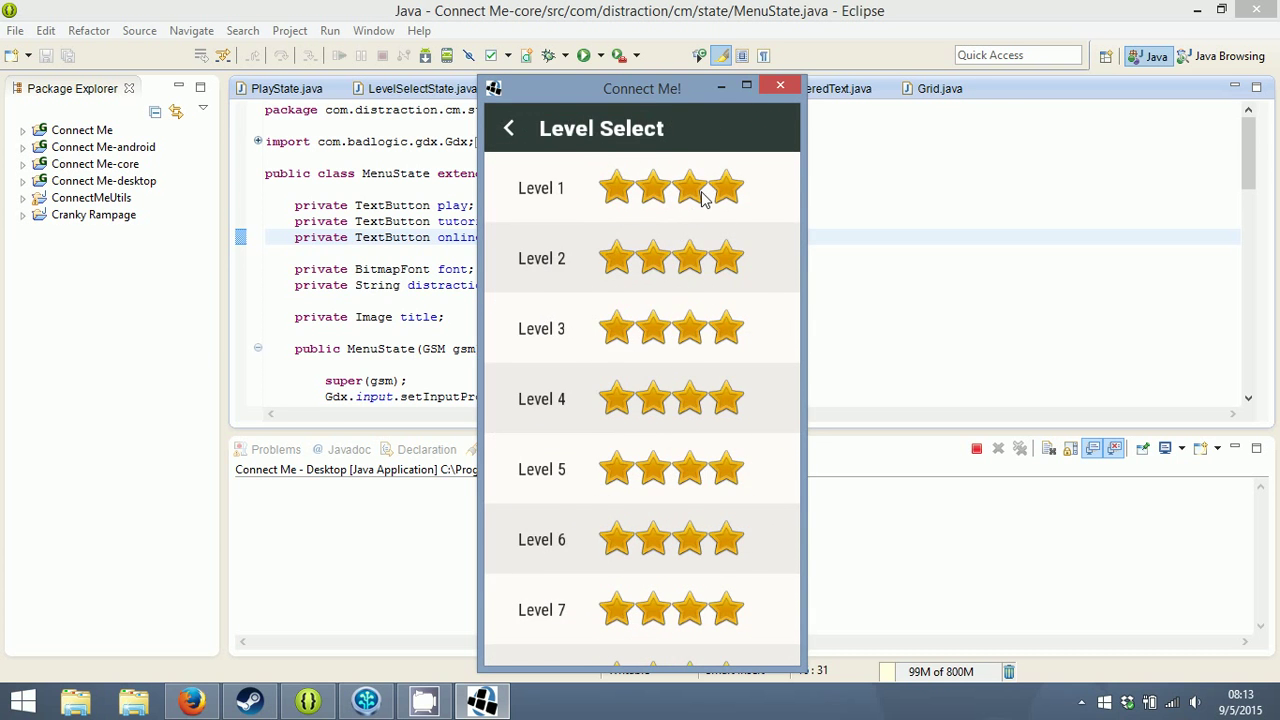
left_click(704, 202)
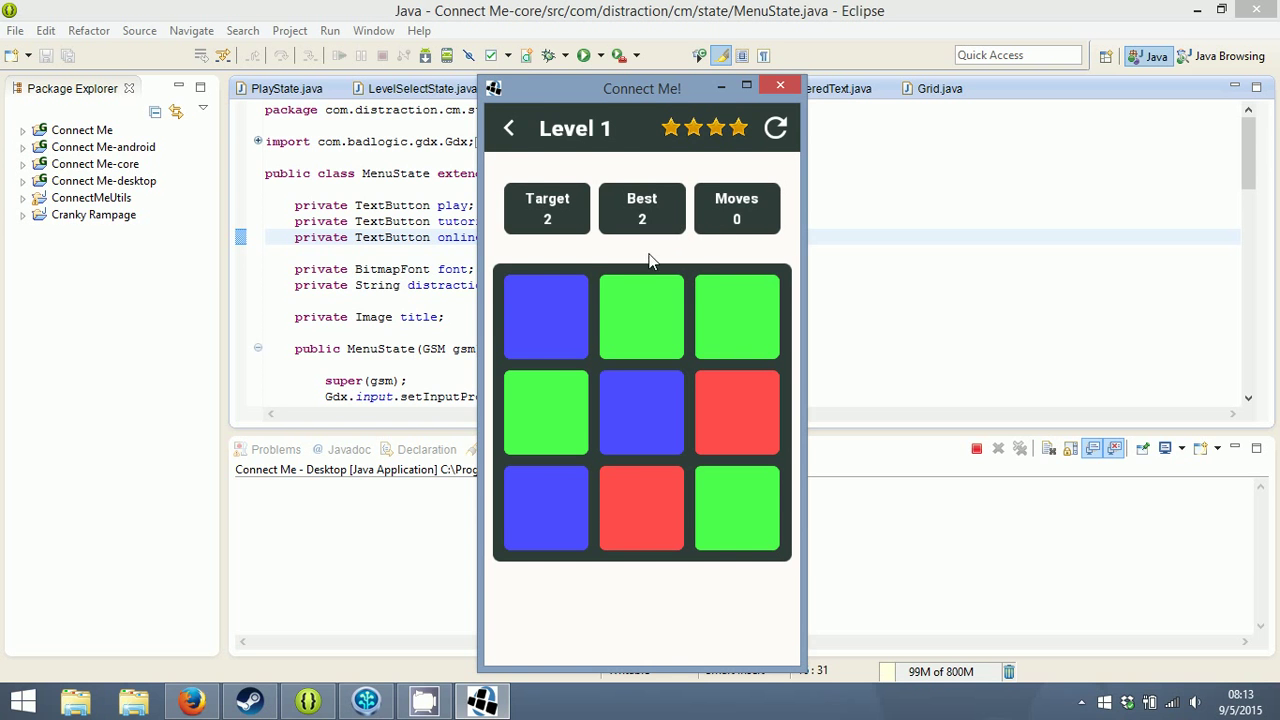
left_click(498, 127)
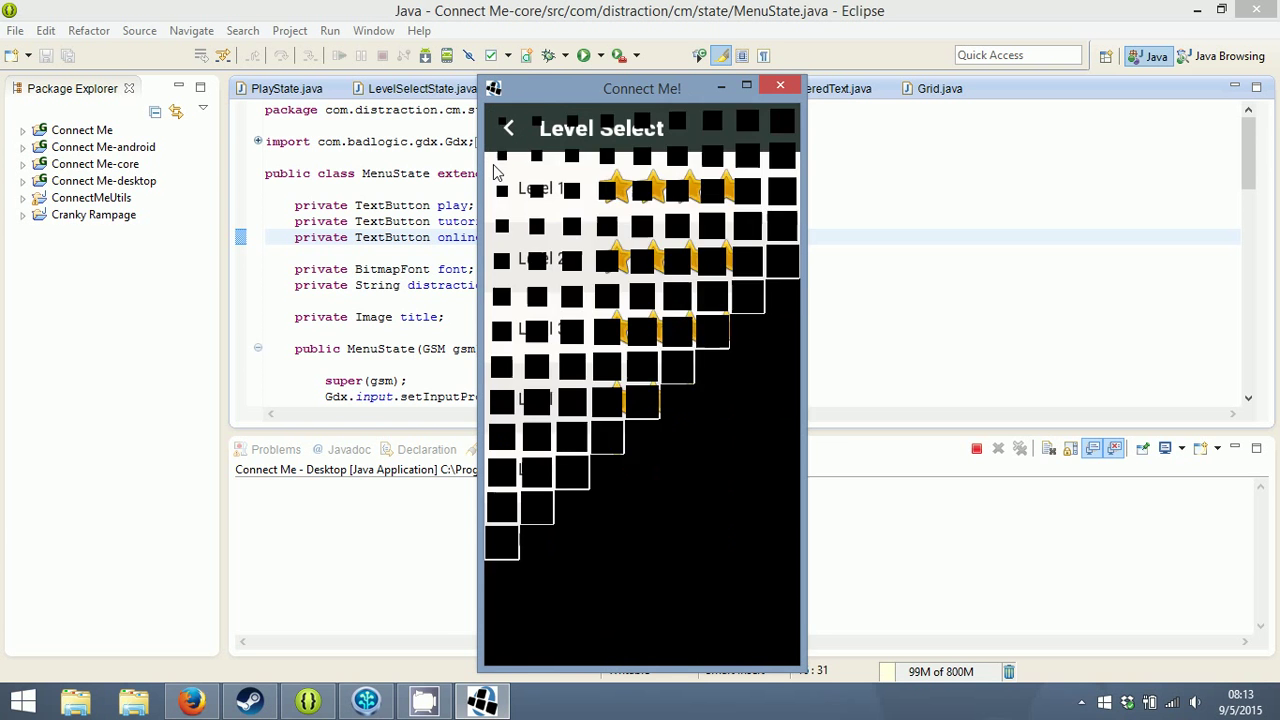
left_click(519, 132)
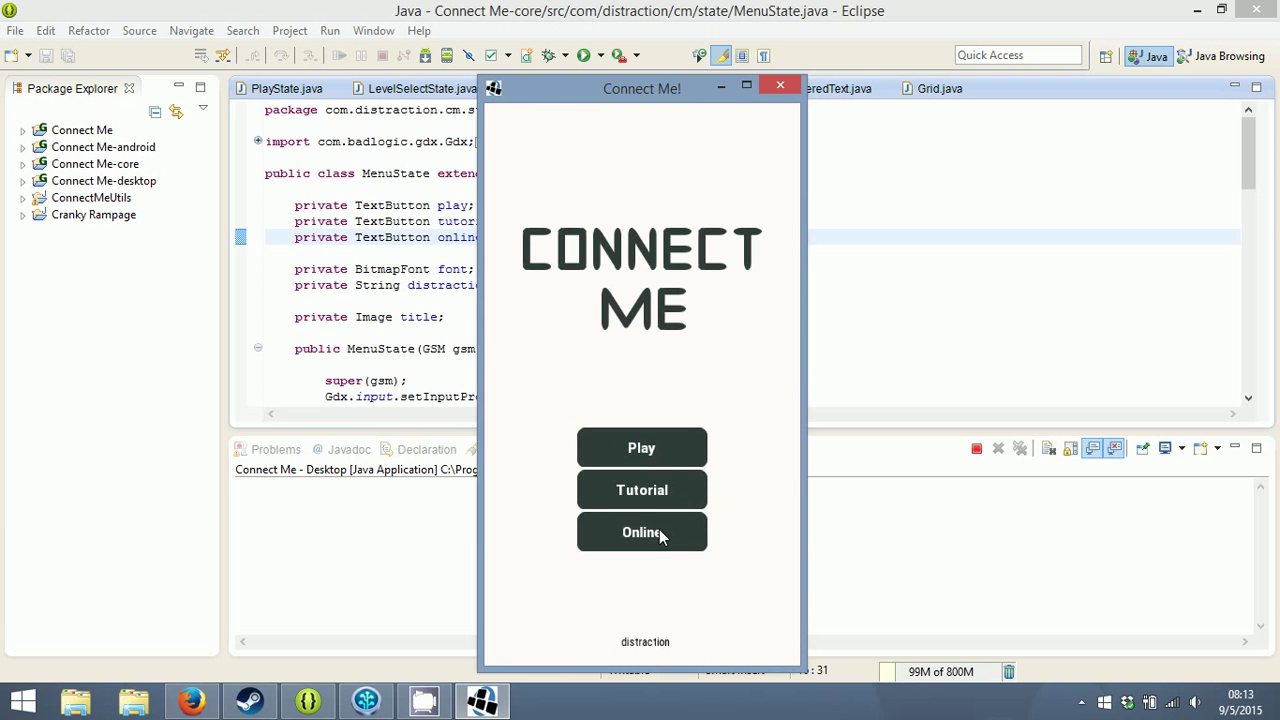
- Close the Connect Me game window and bring up Firefox's Developer Console
left_click(780, 85)
left_click(744, 249)
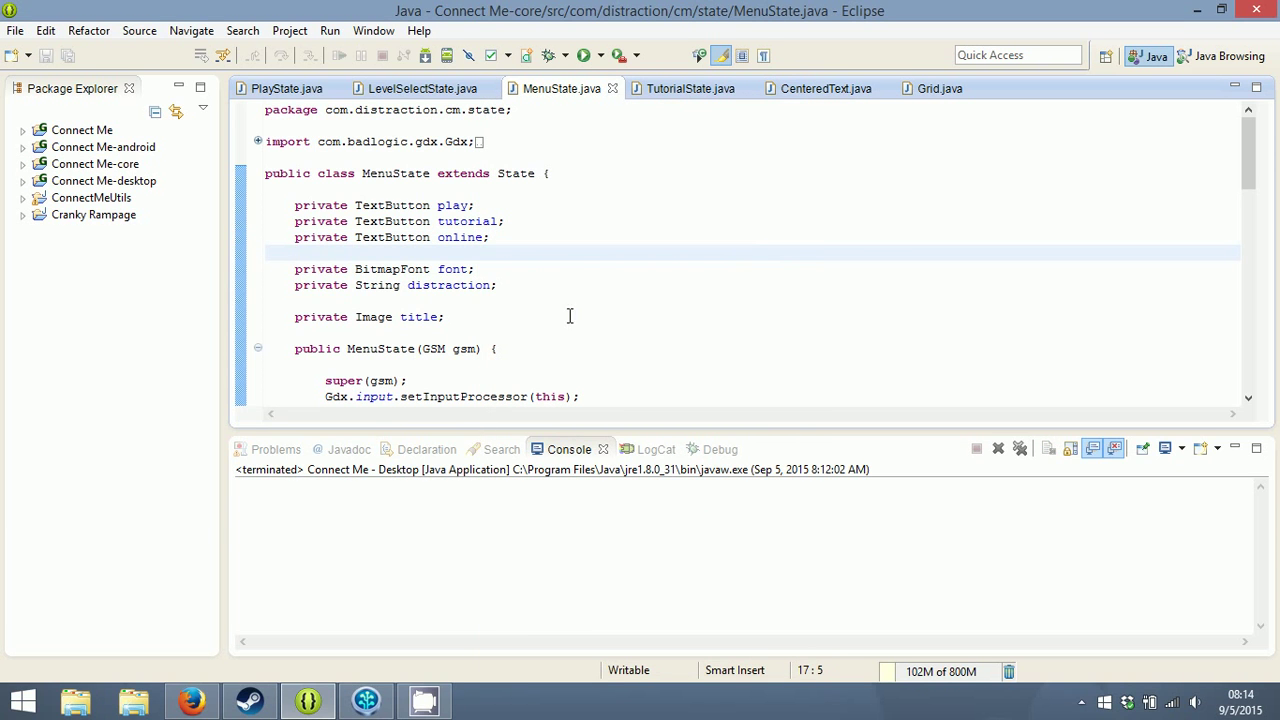
left_click(570, 316)
left_click(777, 272)
left_click(771, 221)
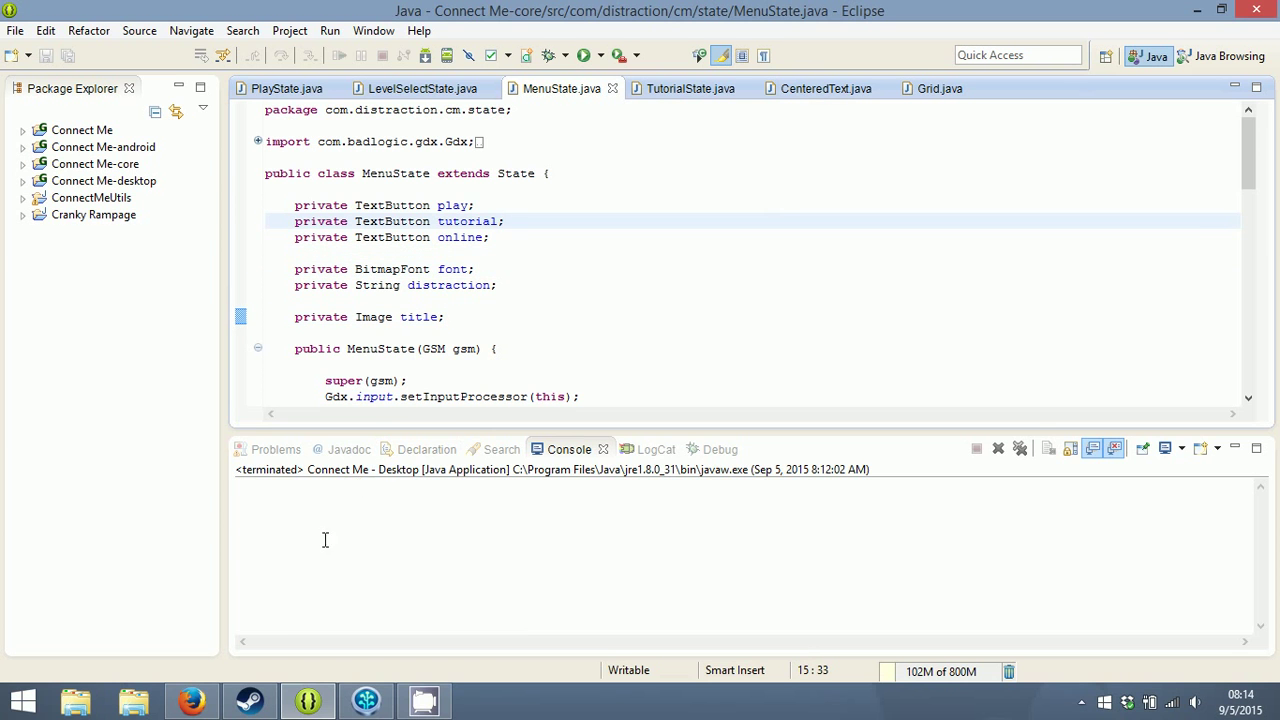
- Add a new app with default language English (United States) and title 'Connect Me', starting its store listing
mouse_move(200, 700)
left_click(320, 631)
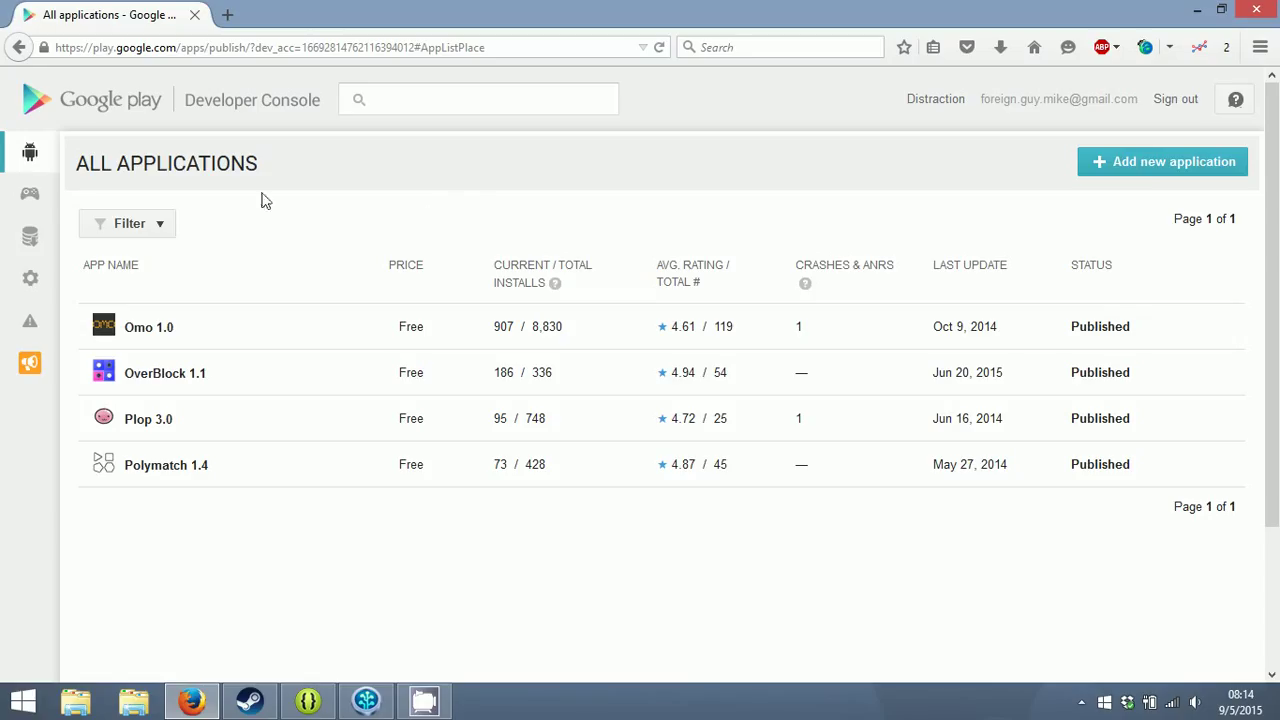
left_click(1147, 170)
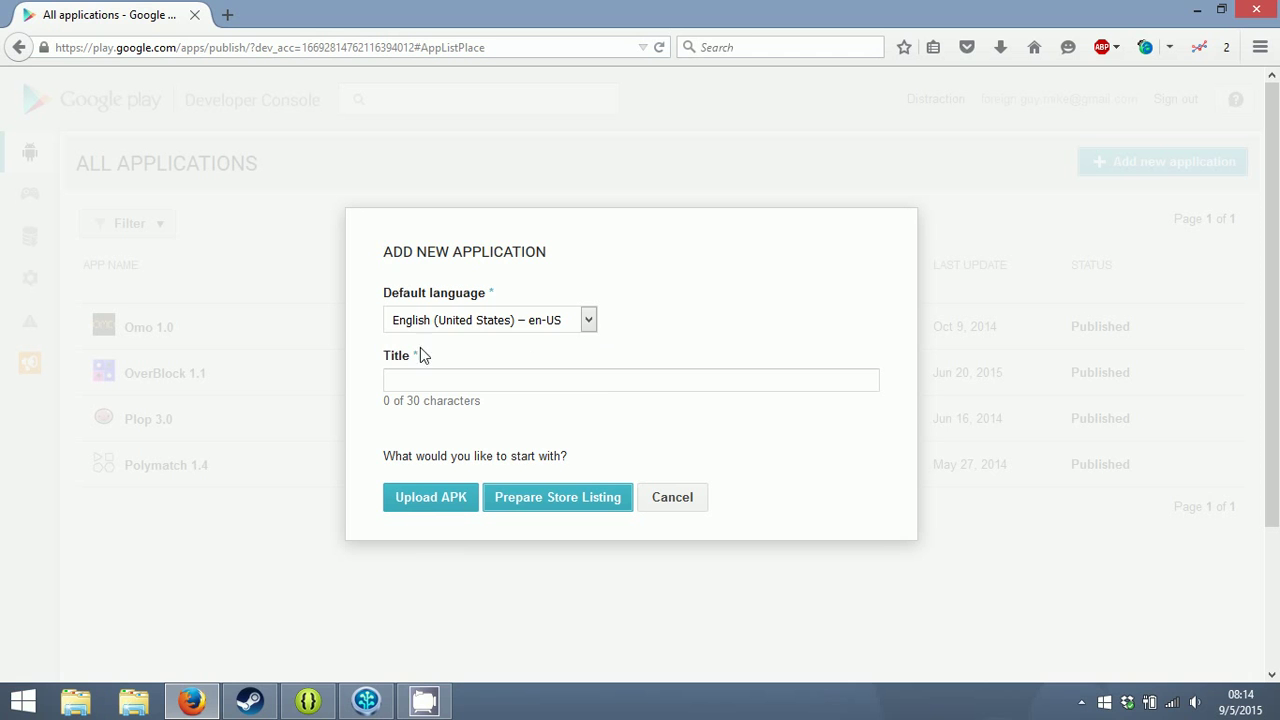
left_click(430, 320)
left_click(490, 318)
left_click(506, 377)
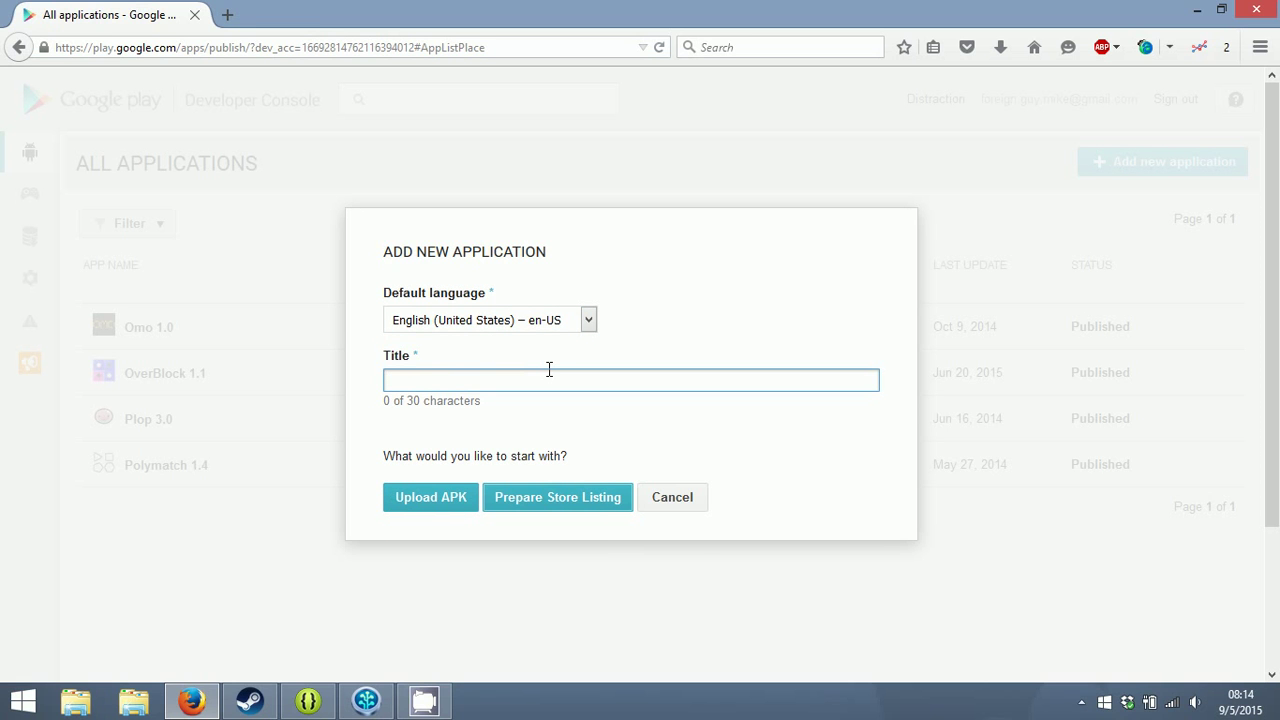
type("Connect Me")
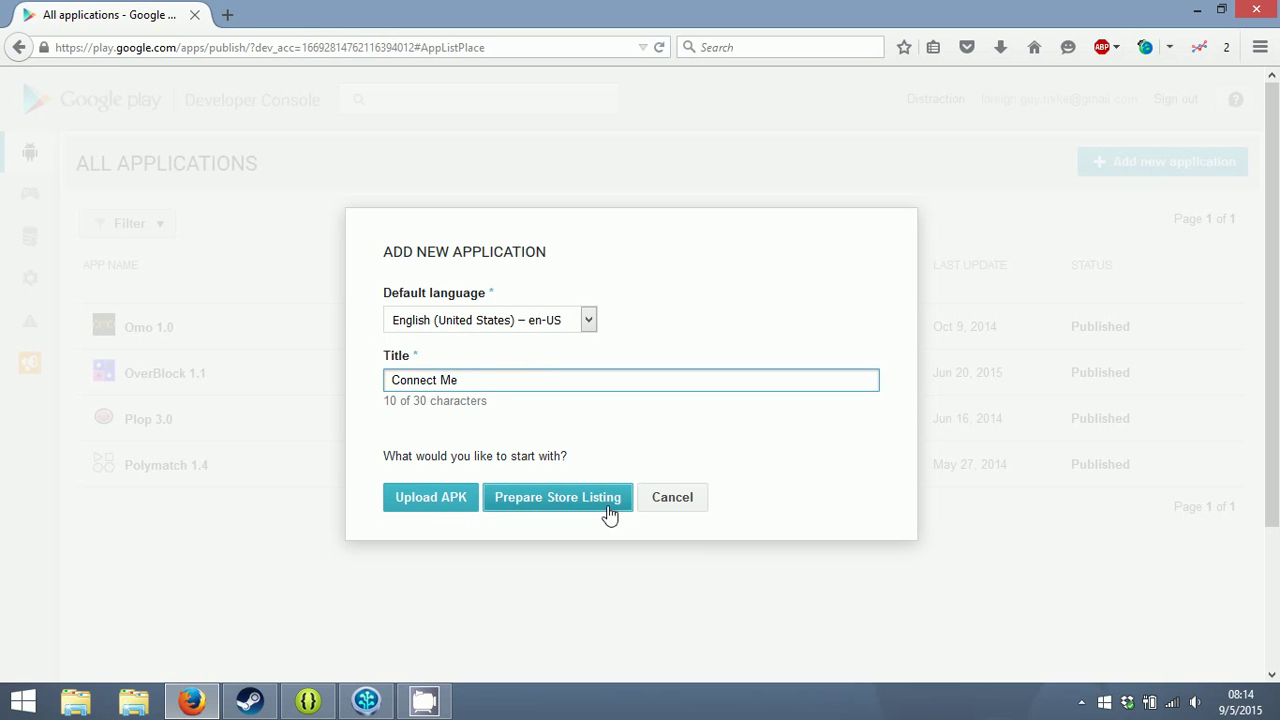
left_click(566, 506)
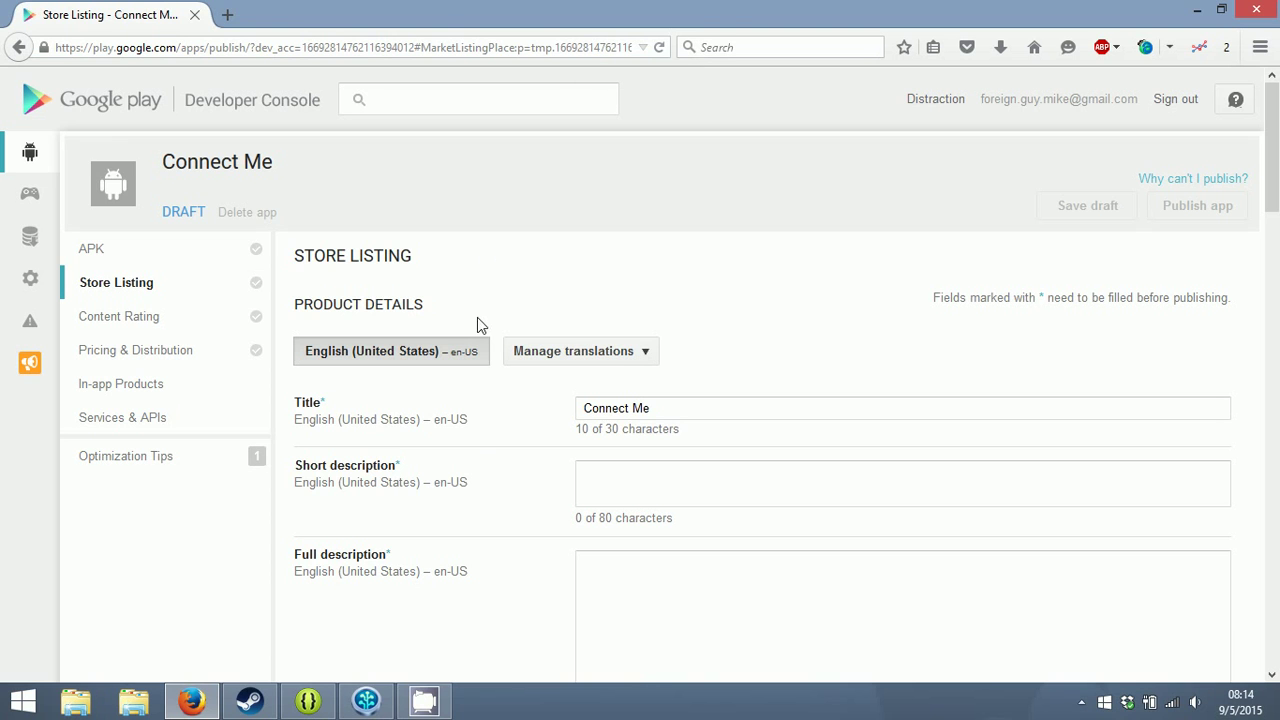
- On the APK page, compare the Alpha Testing, Beta Testing and Production tracks, then go to Store Listing
left_click(191, 257)
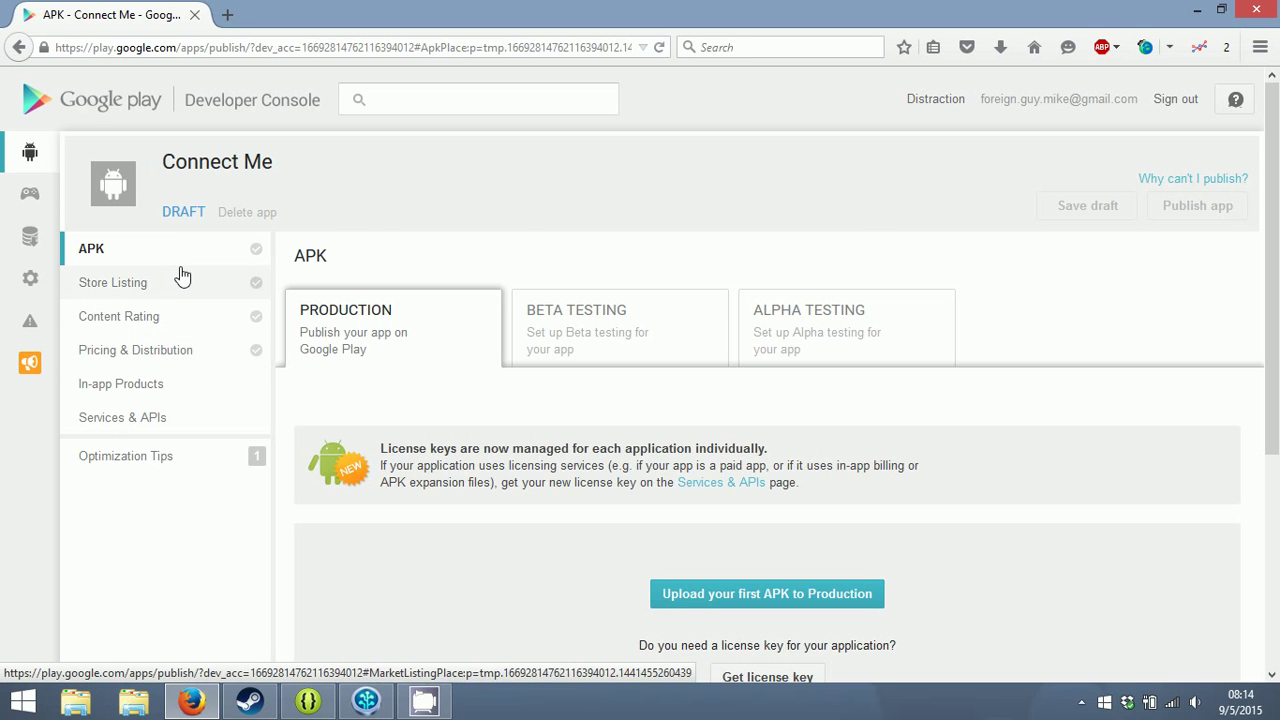
scroll(383, 246, "down", 2)
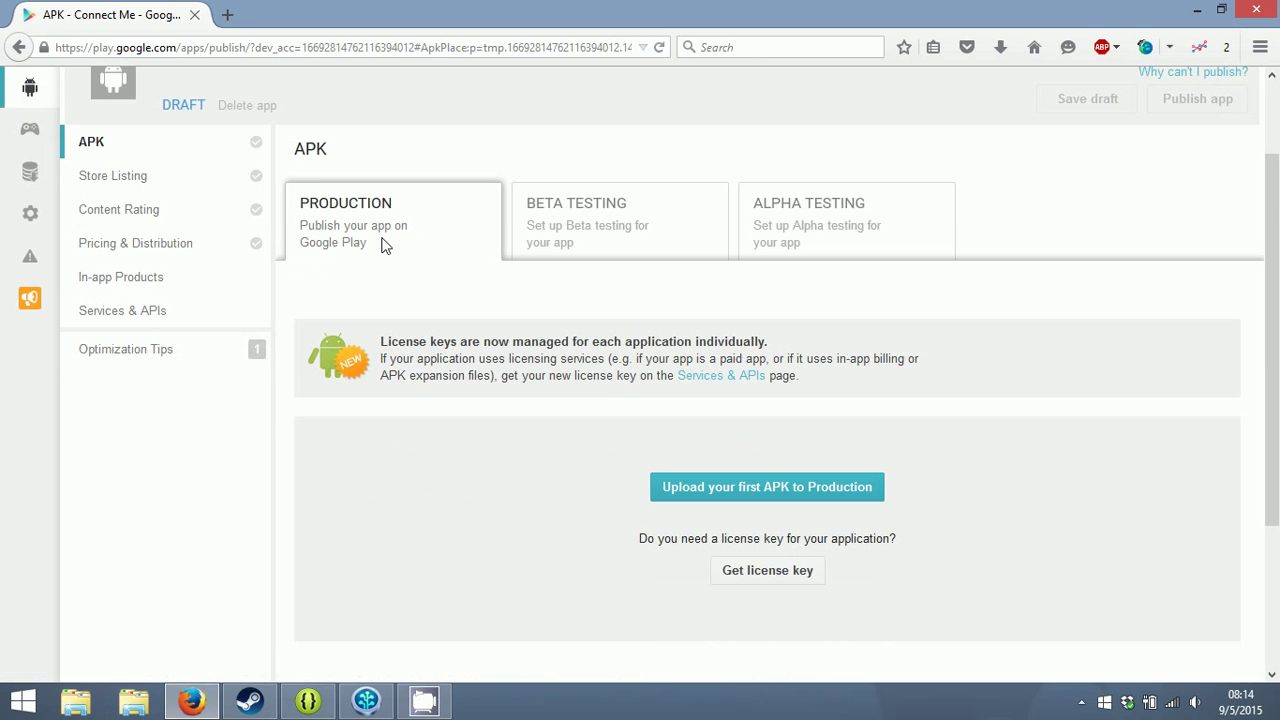
left_click(806, 232)
left_click(653, 238)
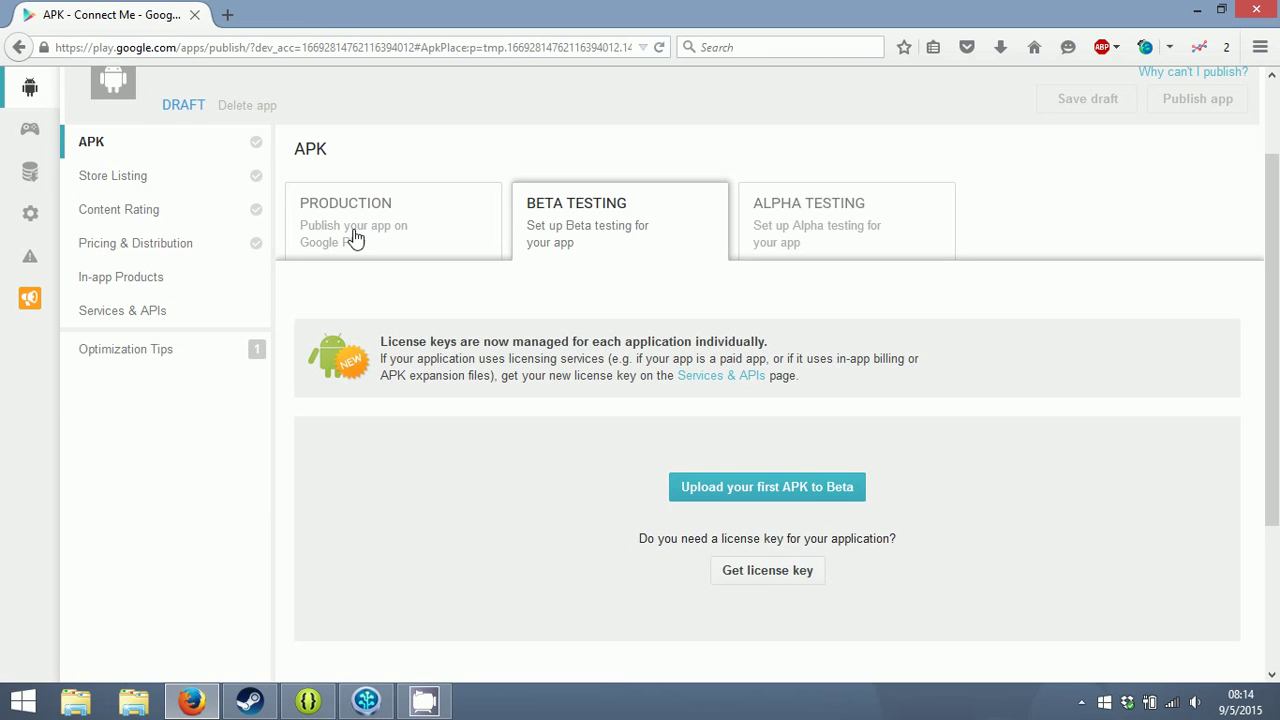
left_click(355, 238)
left_click(798, 210)
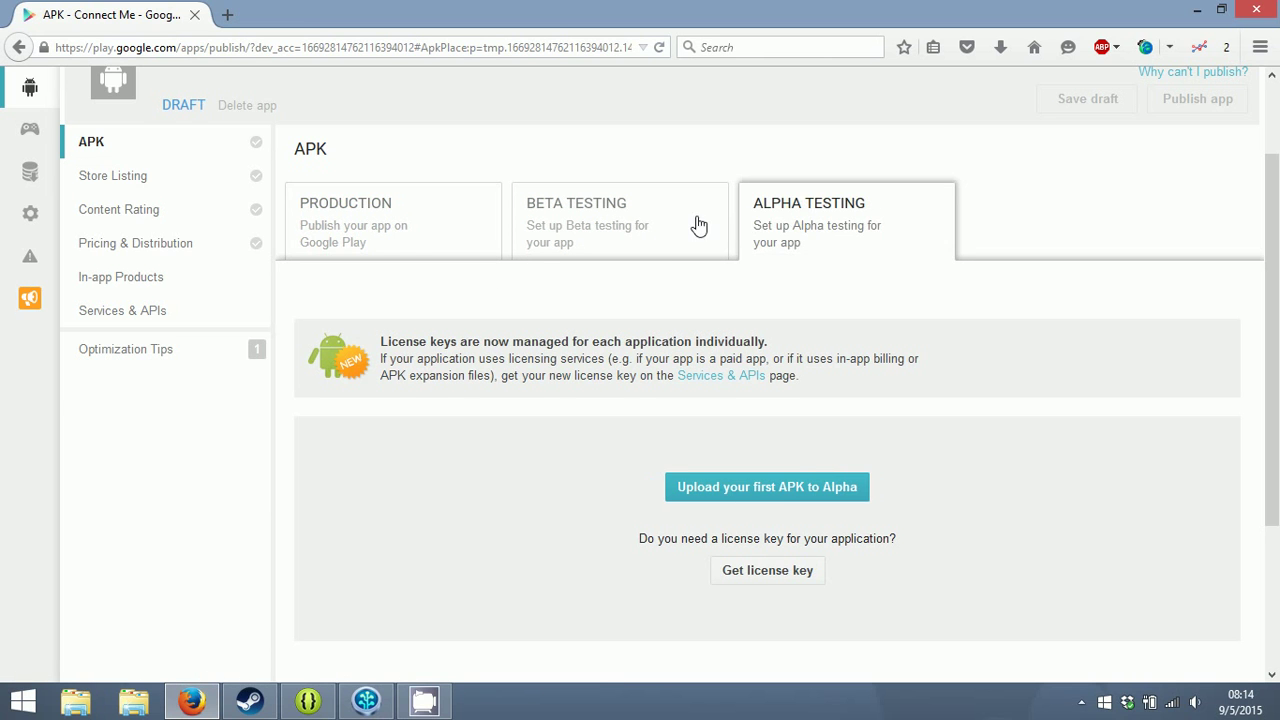
left_click(666, 248)
left_click(488, 240)
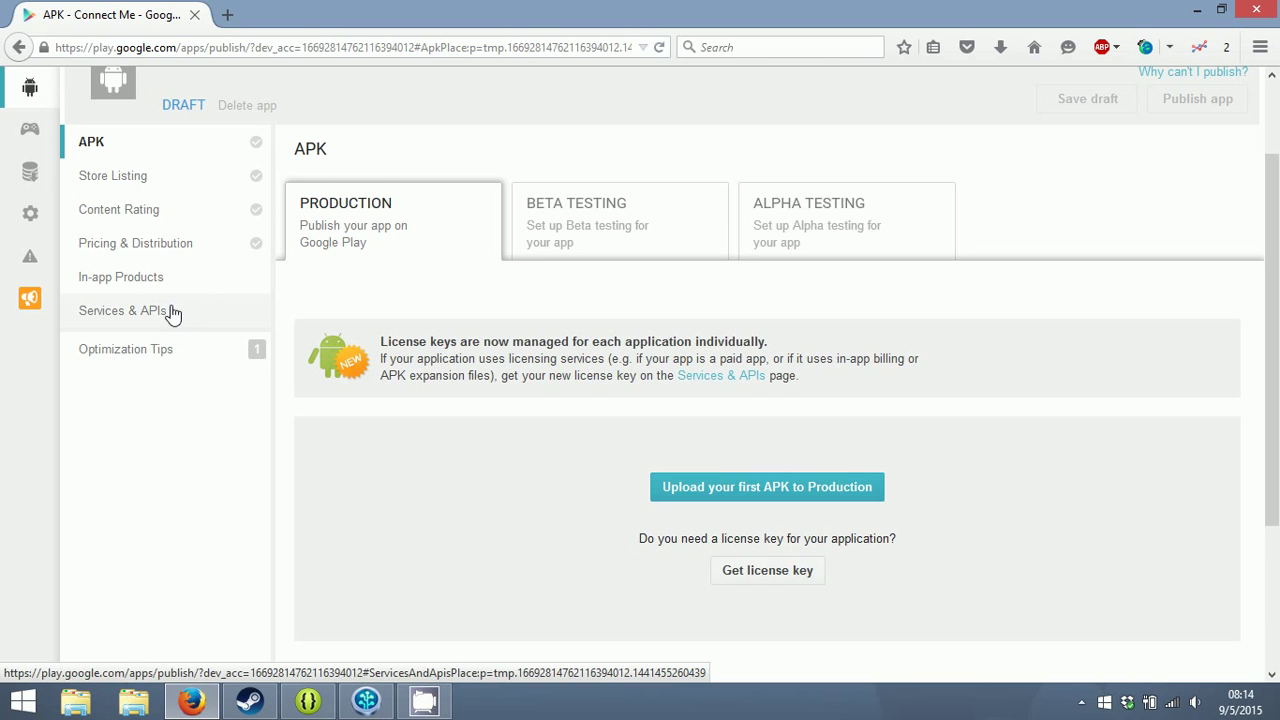
left_click(780, 222)
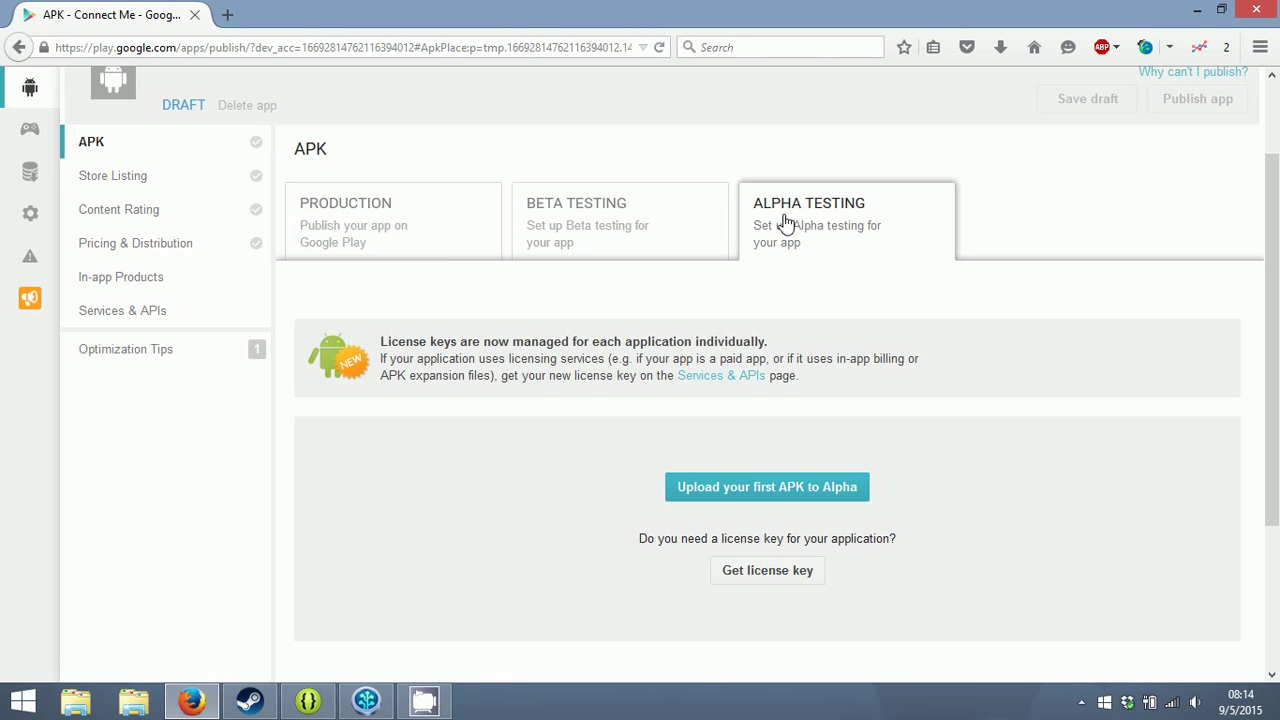
left_click(625, 238)
left_click(440, 246)
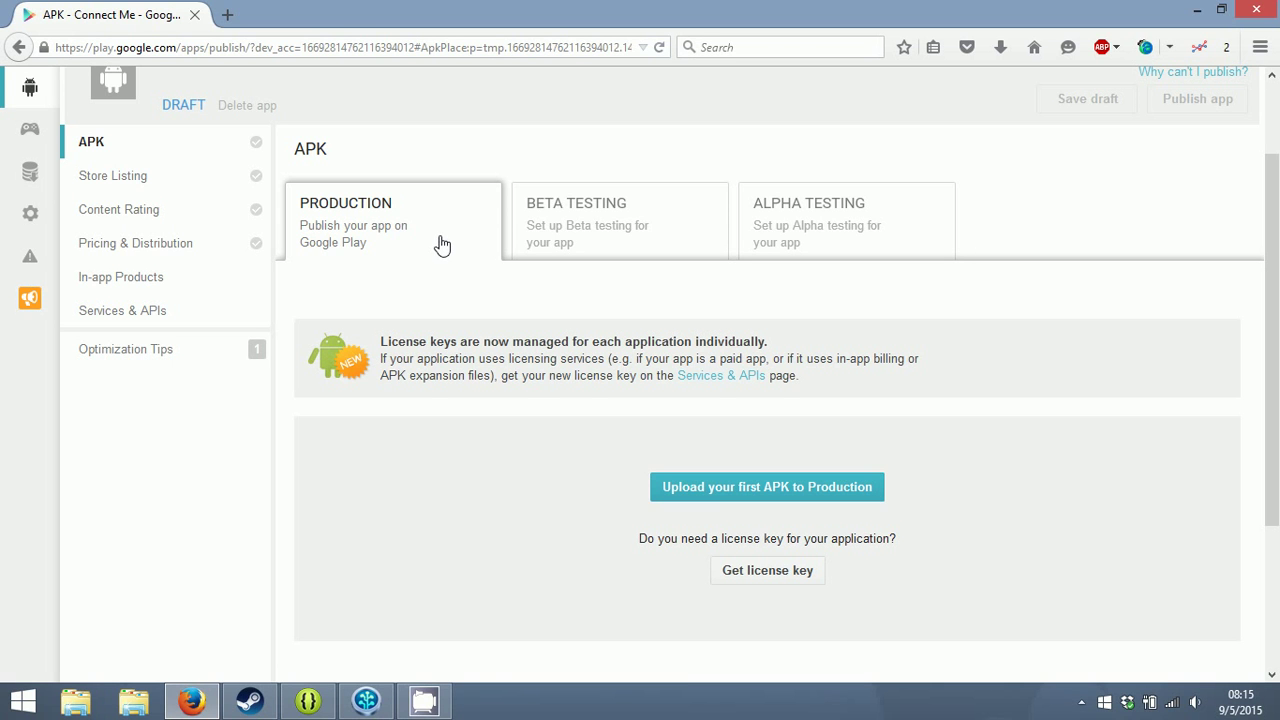
left_click(185, 182)
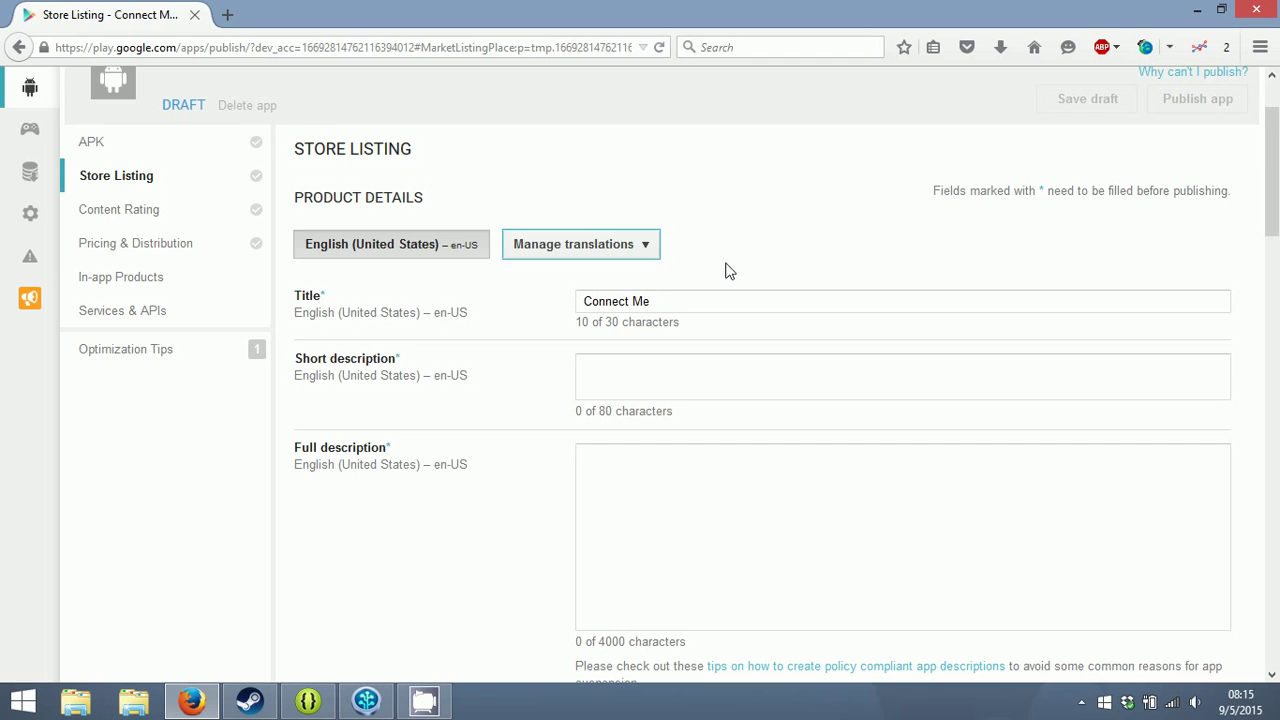
- Enter 'Puzzle Game' as the short description
scroll(755, 247, "down", 2)
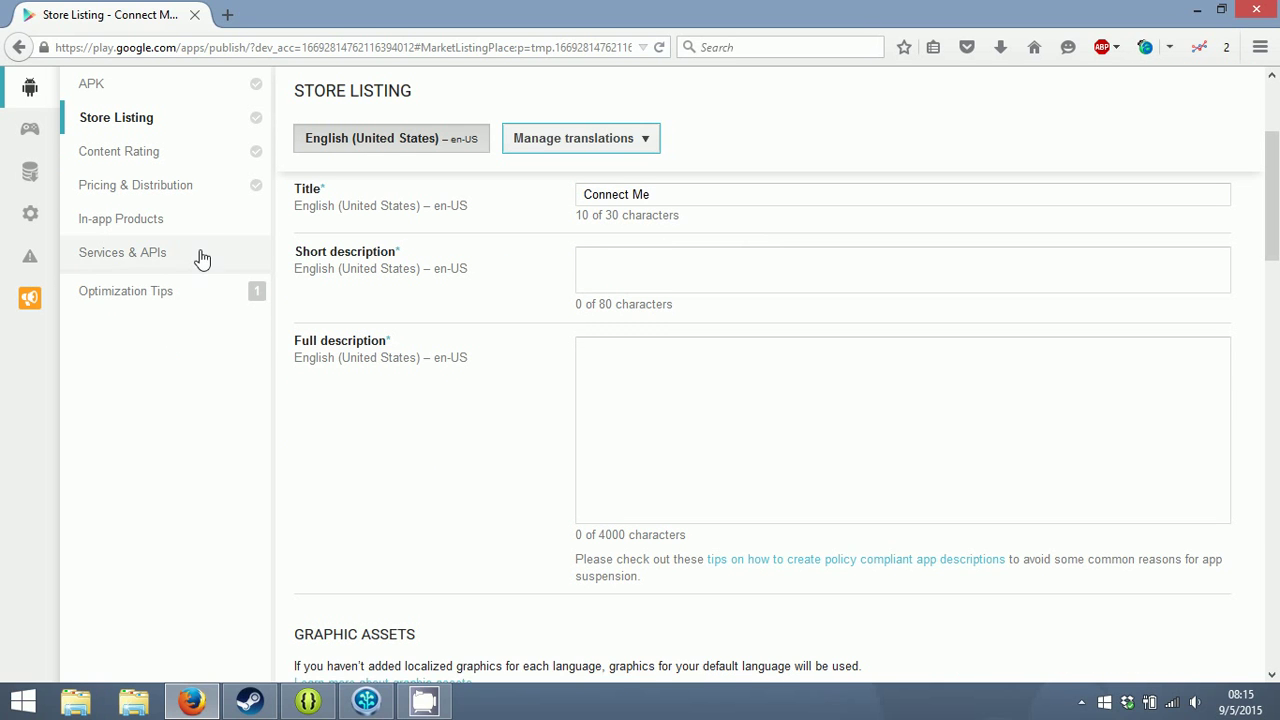
left_click(354, 251)
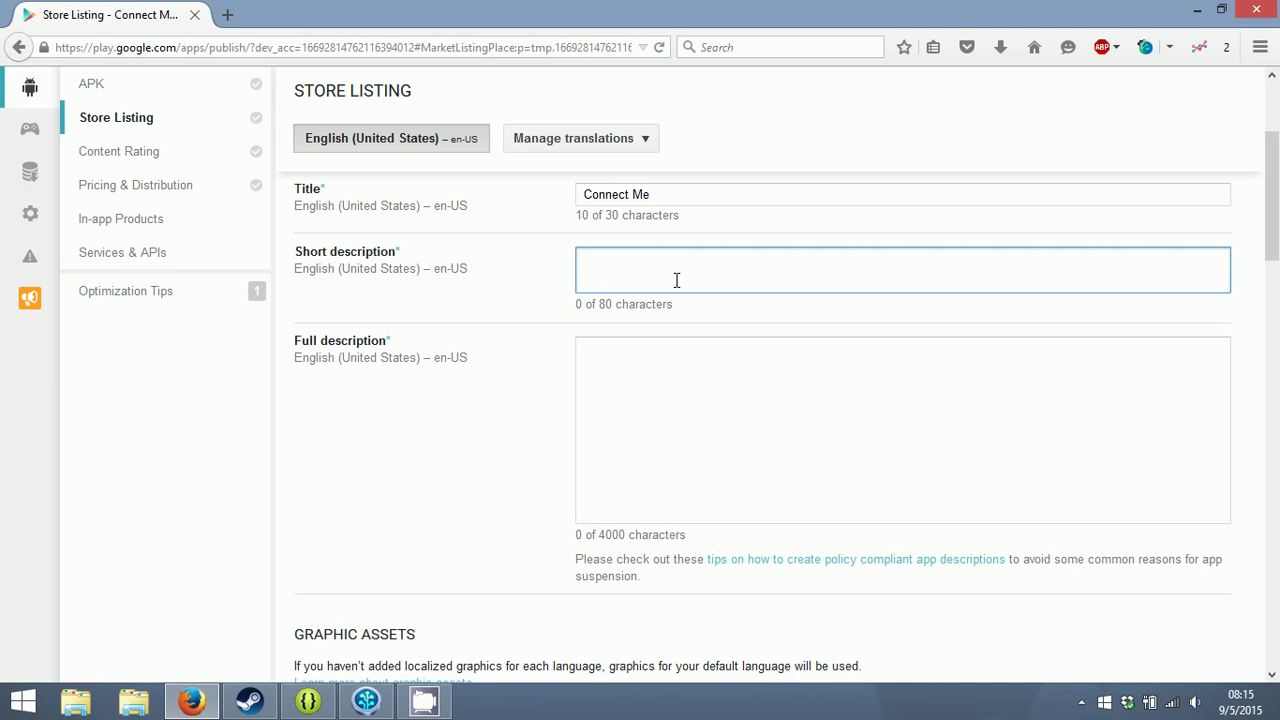
type("Puzzle Game")
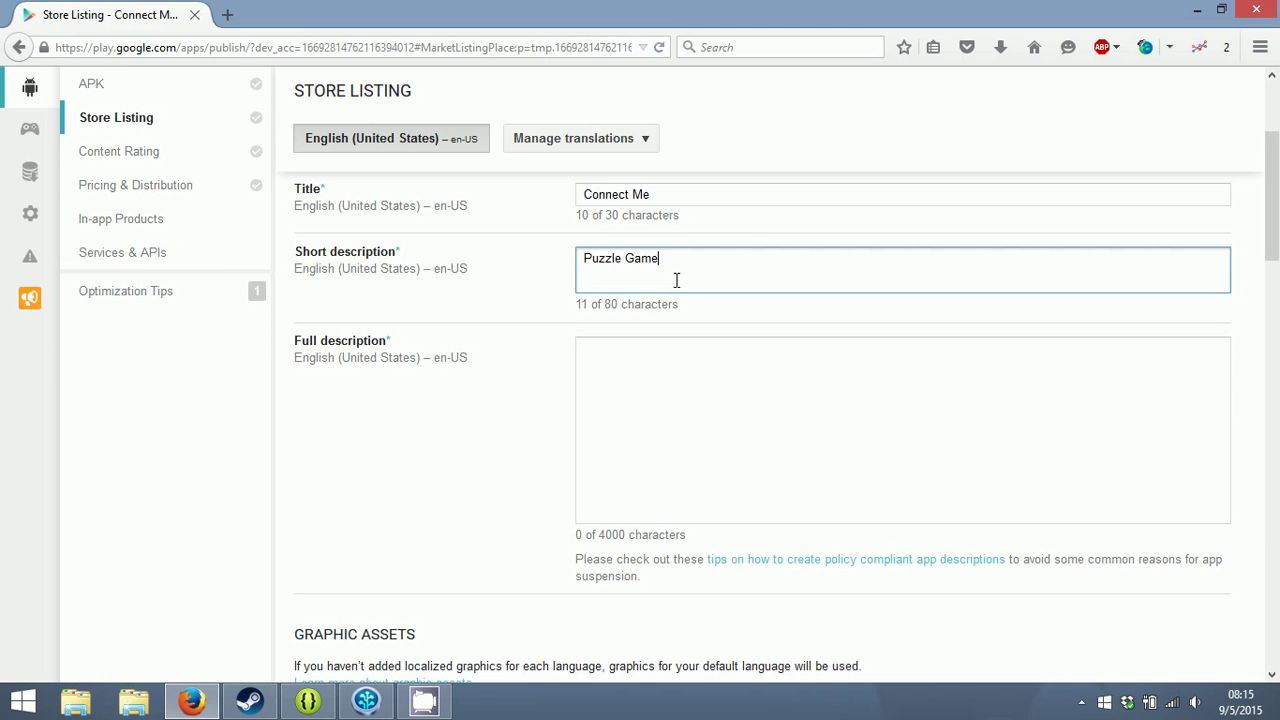
left_click(849, 399)
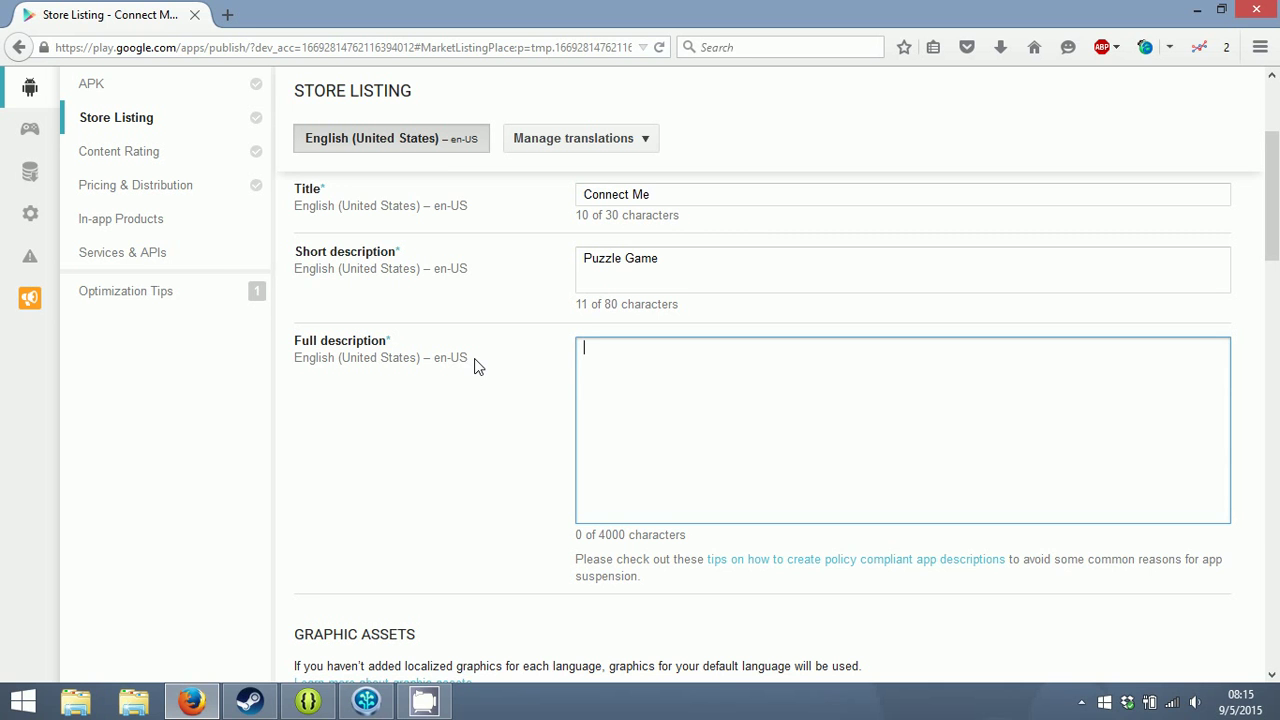
- Check the game's tutorial and begin the full description with 'Solve the grid by putting all the'
left_click(308, 700)
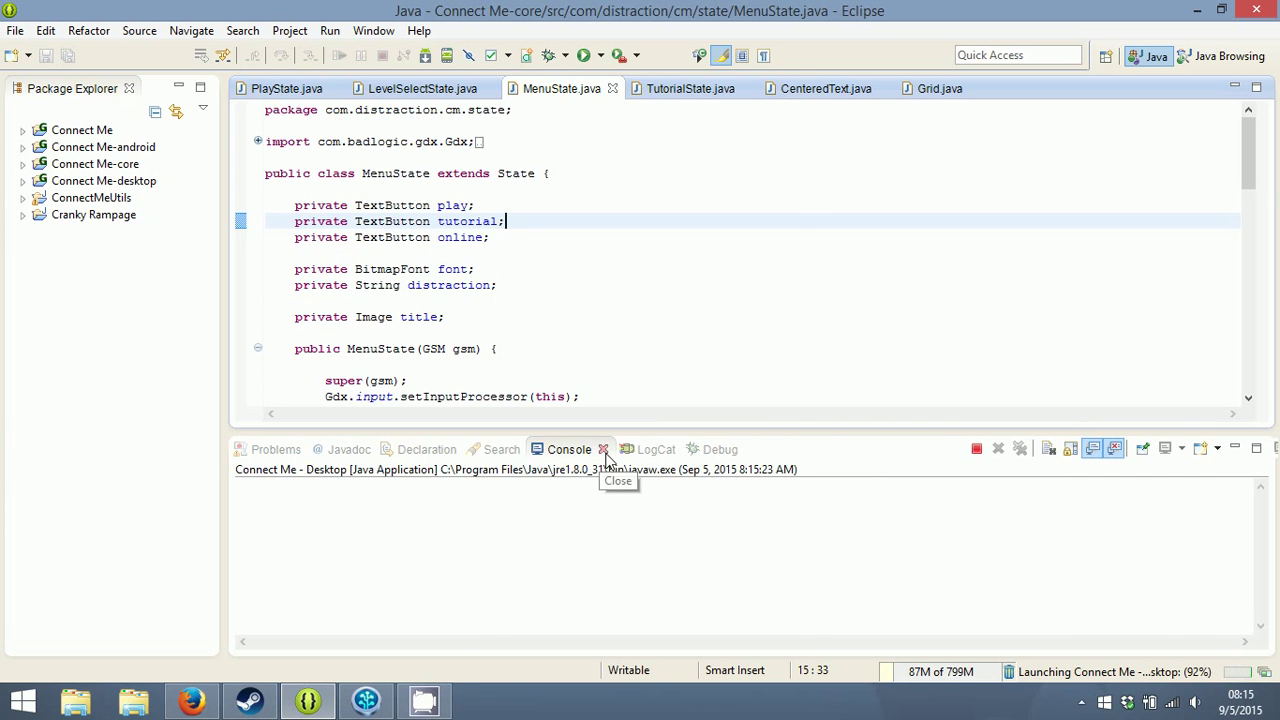
left_click(646, 486)
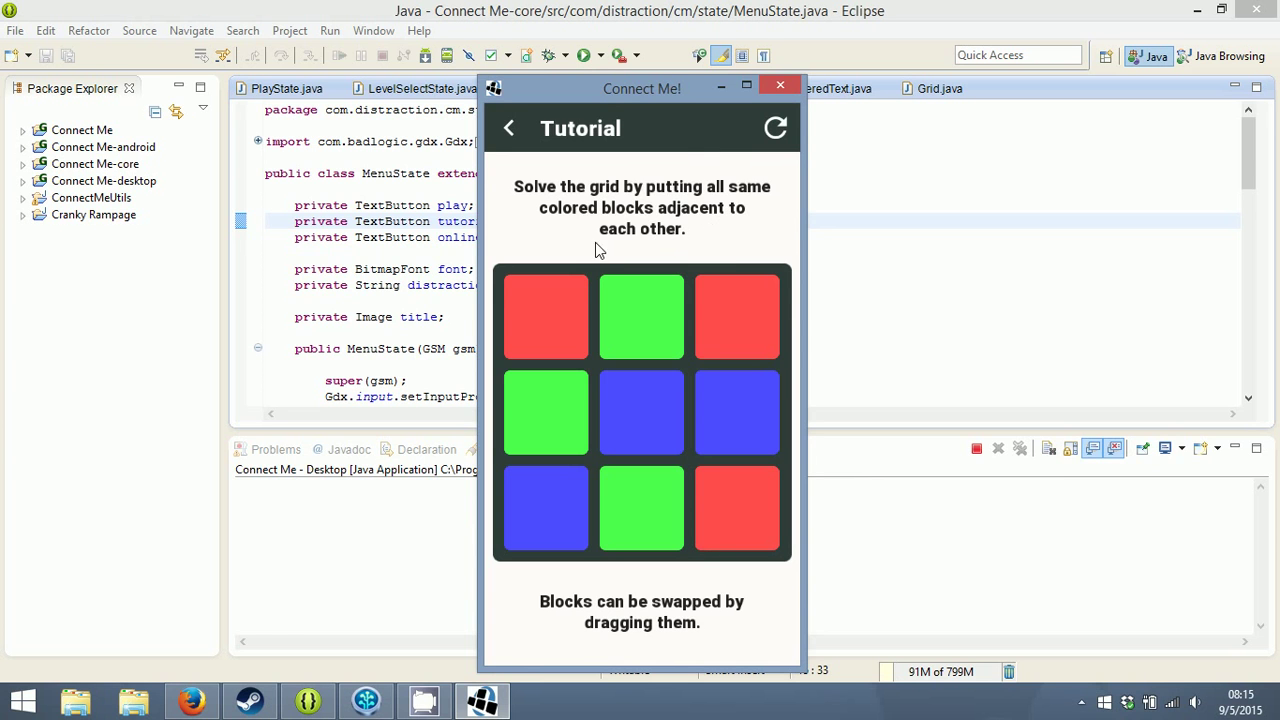
left_click(320, 698)
left_click(191, 700)
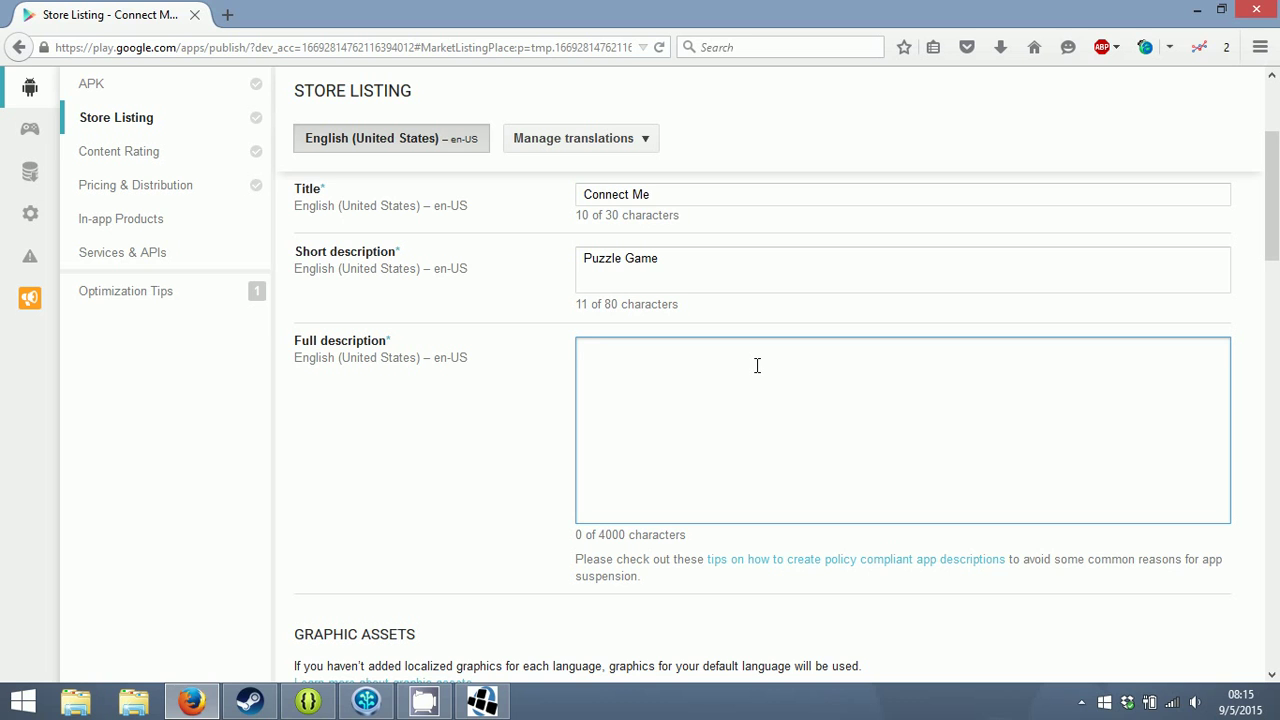
type("Solve the gr")
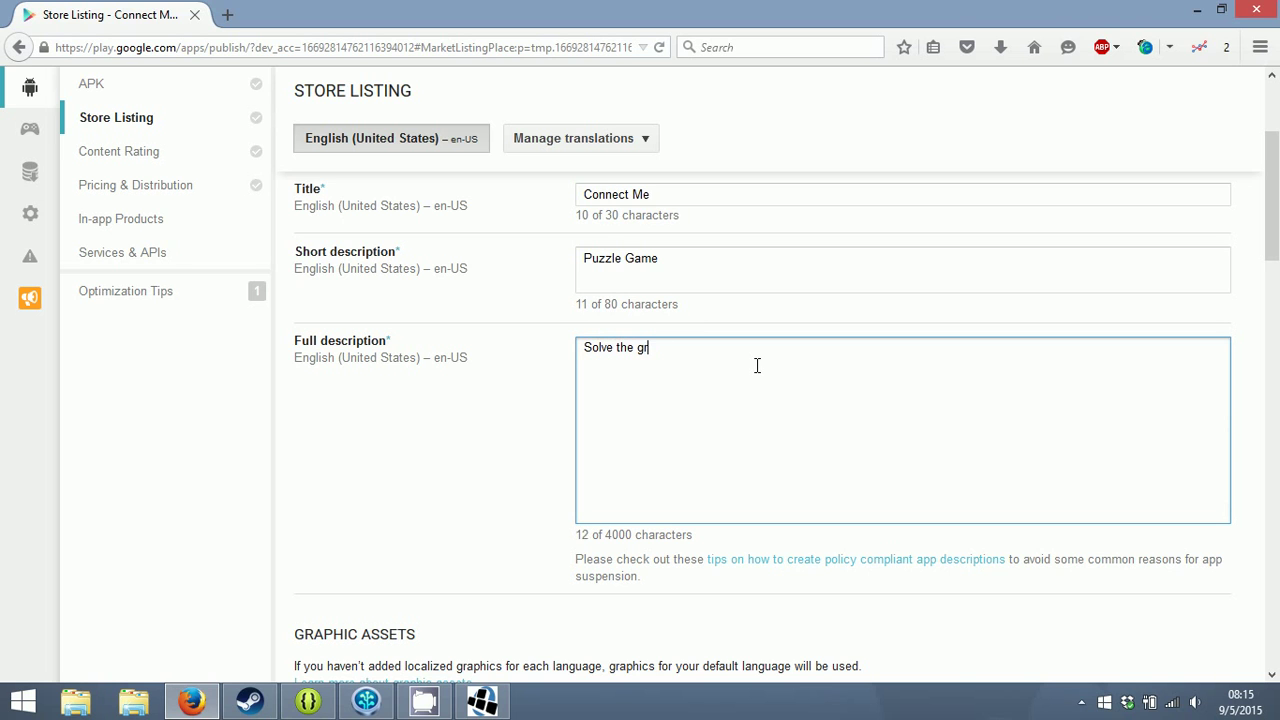
type("id by putting all the")
key("BackSpace")
key("BackSpace")
key("BackSpace")
key("BackSpace")
key("BackSpace")
- Finish the full description: '...same colored blocks adjacent to each other.' and 'Blocks can be swapped by dragging them.'
left_click(483, 703)
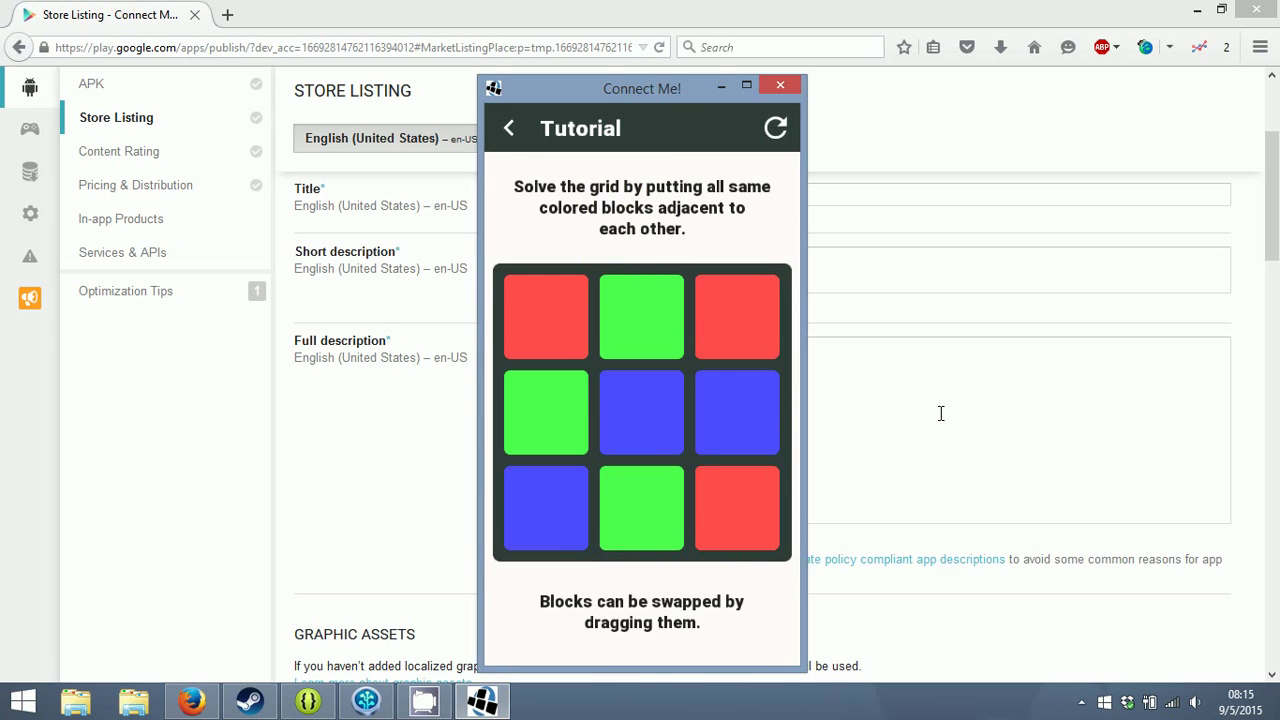
left_click(940, 413)
type("l same col")
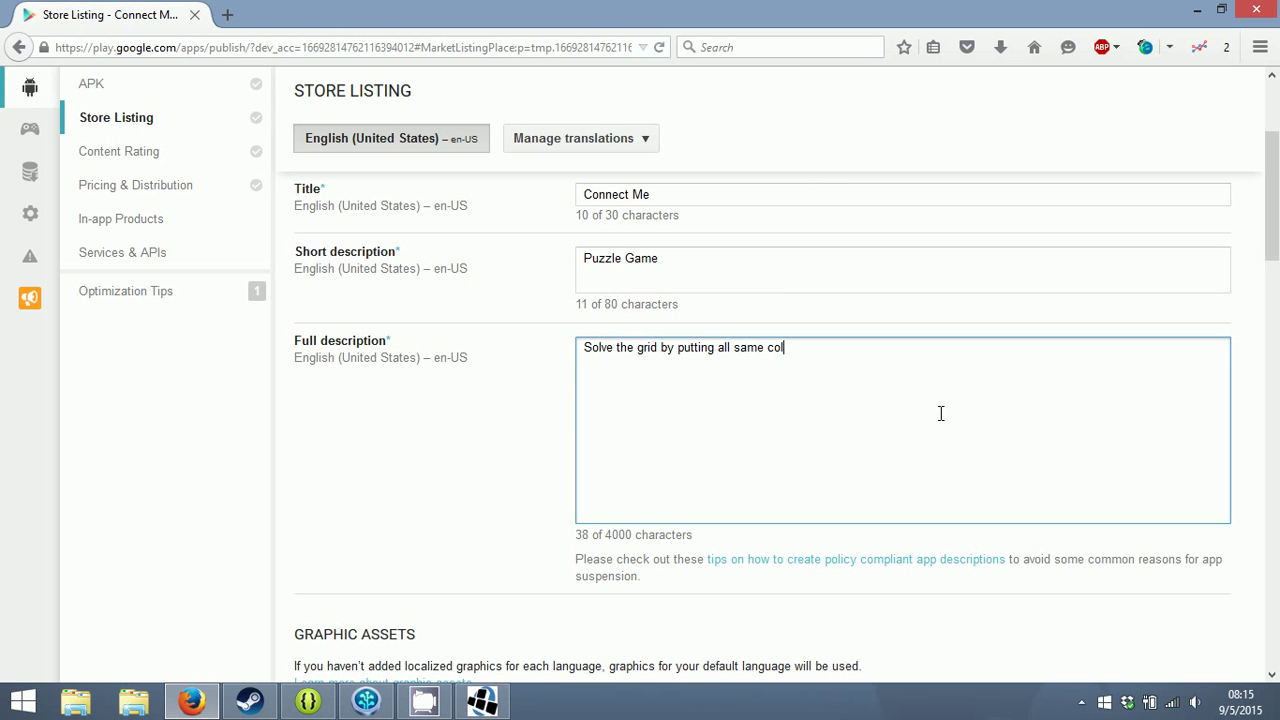
type("ored blocks adjacent to each other.")
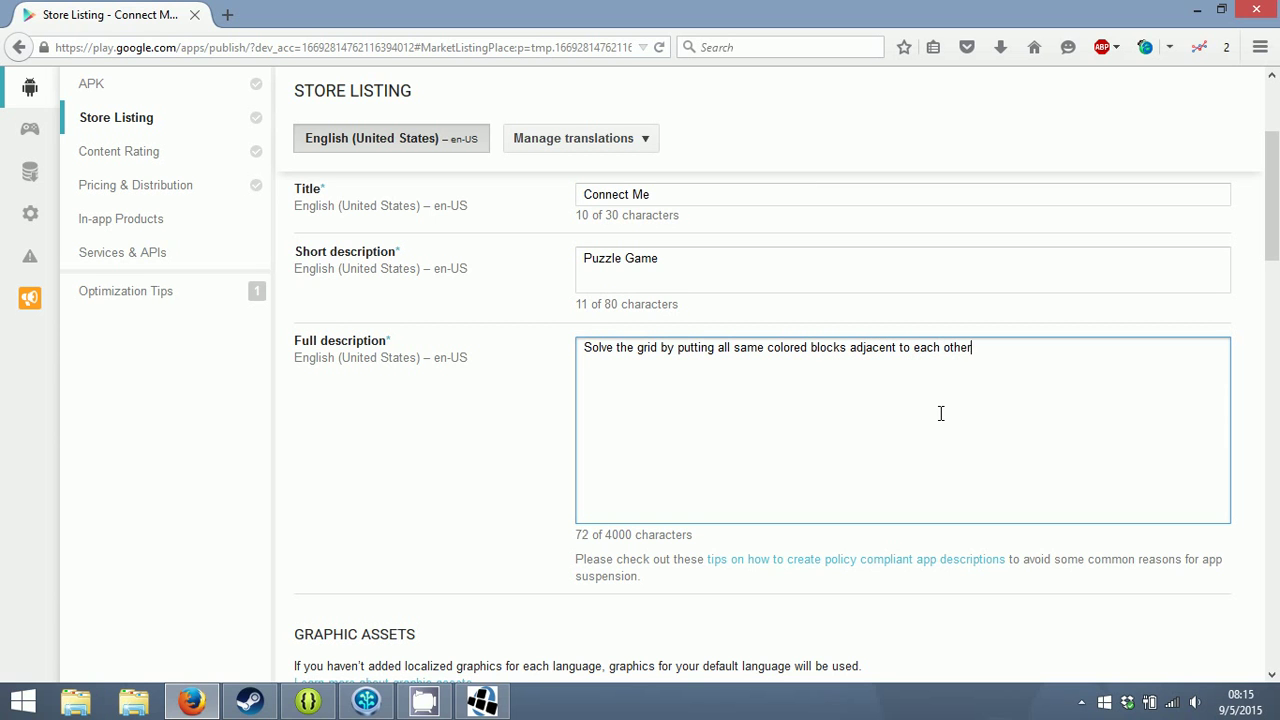
key("Return")
left_click(484, 700)
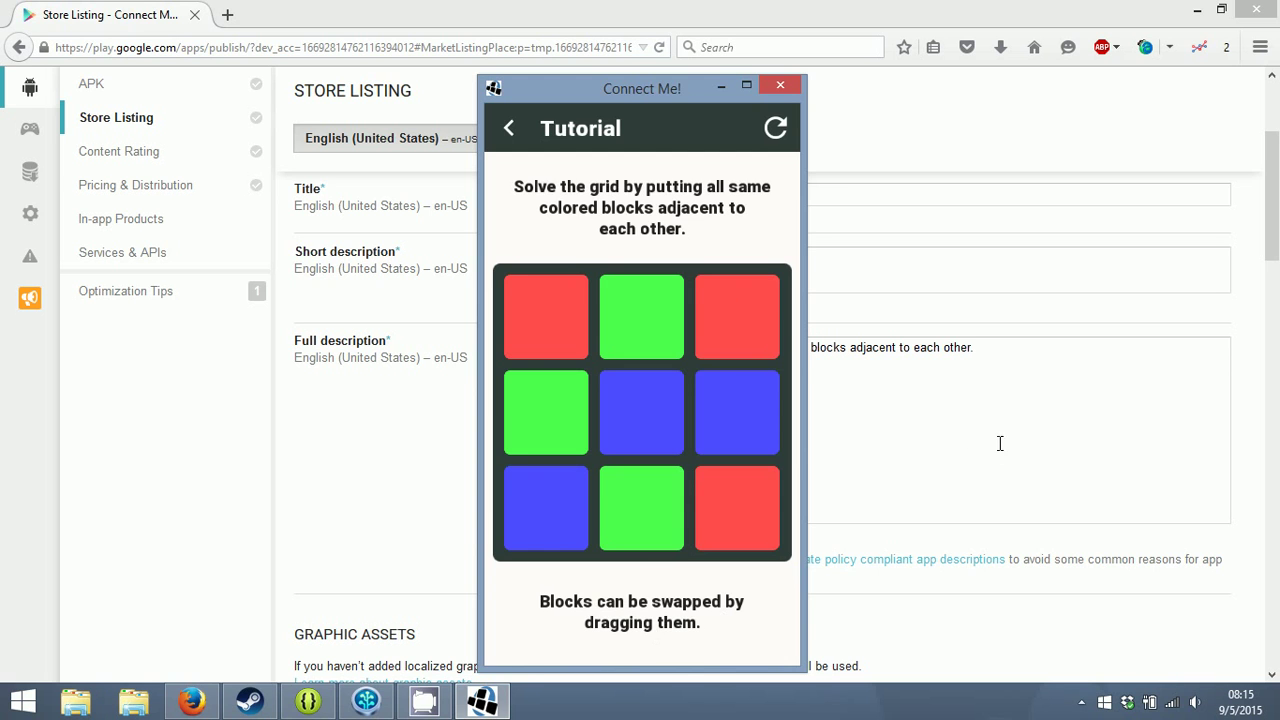
left_click(1045, 470)
type("Blocks can be swapped by dragging them.")
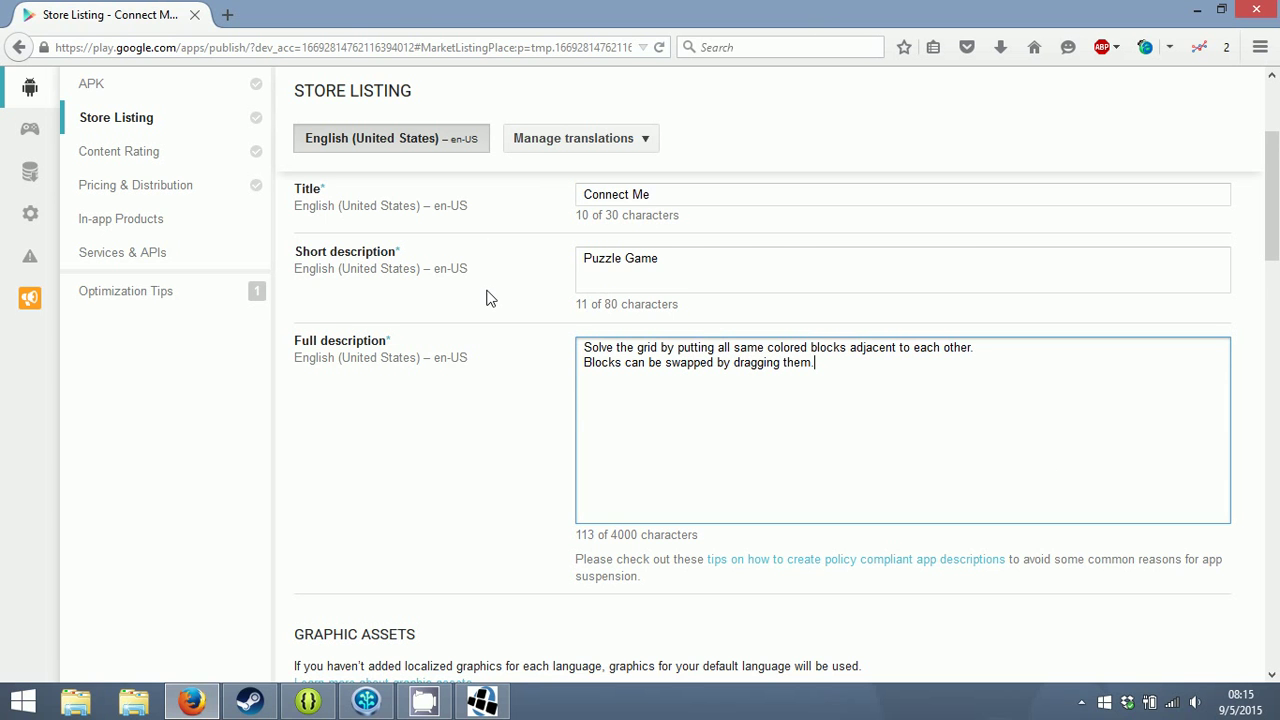
scroll(480, 300, "down", 3)
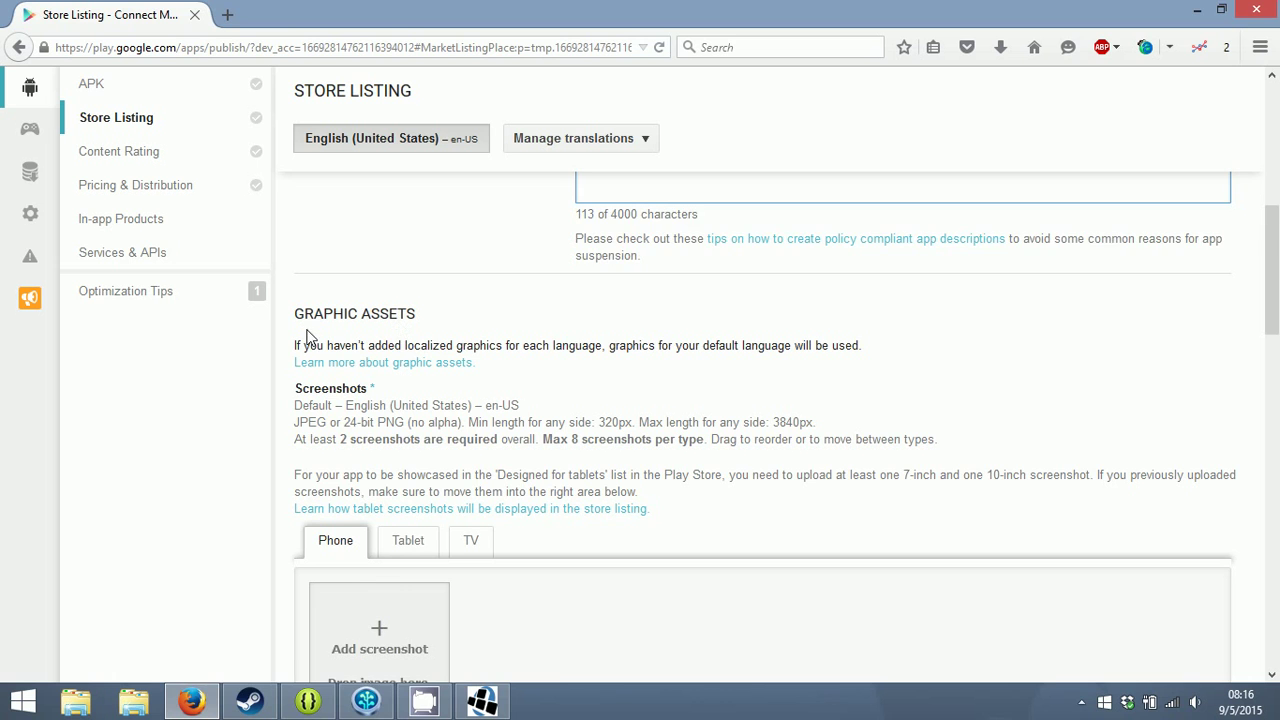
scroll(433, 317, "down", 1)
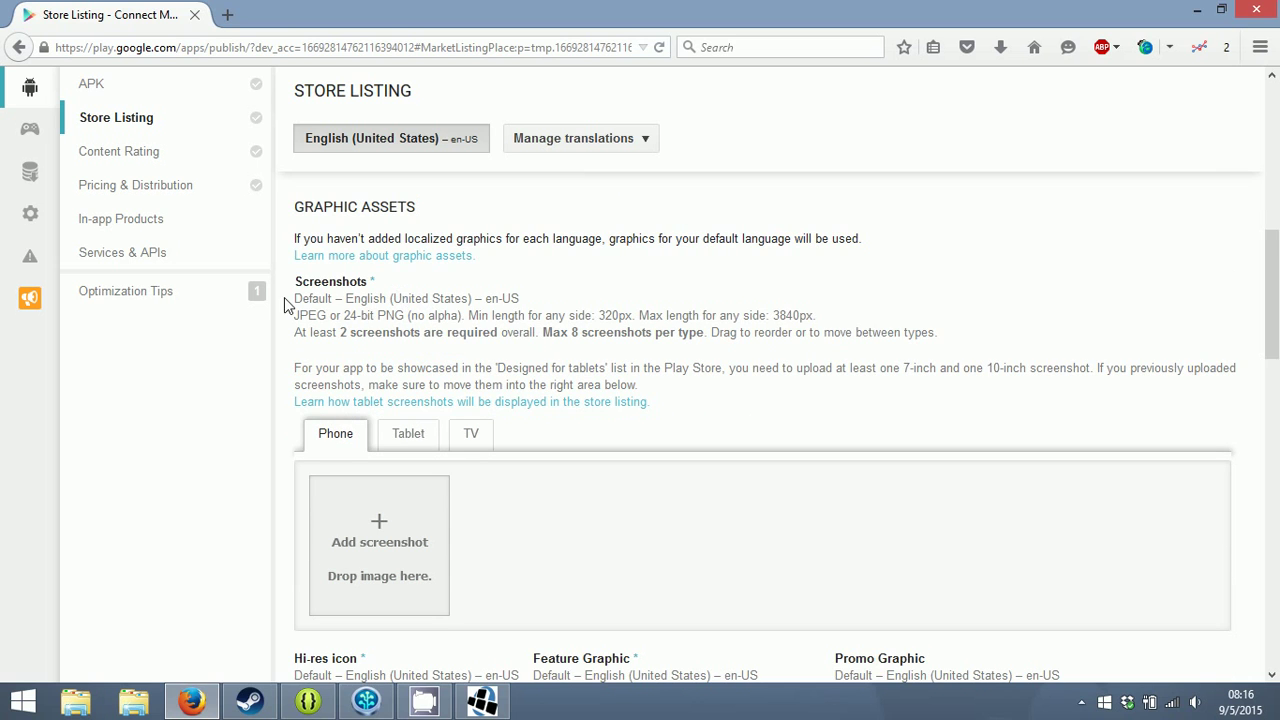
left_click_drag(296, 283, 377, 285)
left_click(377, 285)
left_click_drag(338, 338, 528, 338)
left_click(665, 306)
scroll(665, 306, "down", 1)
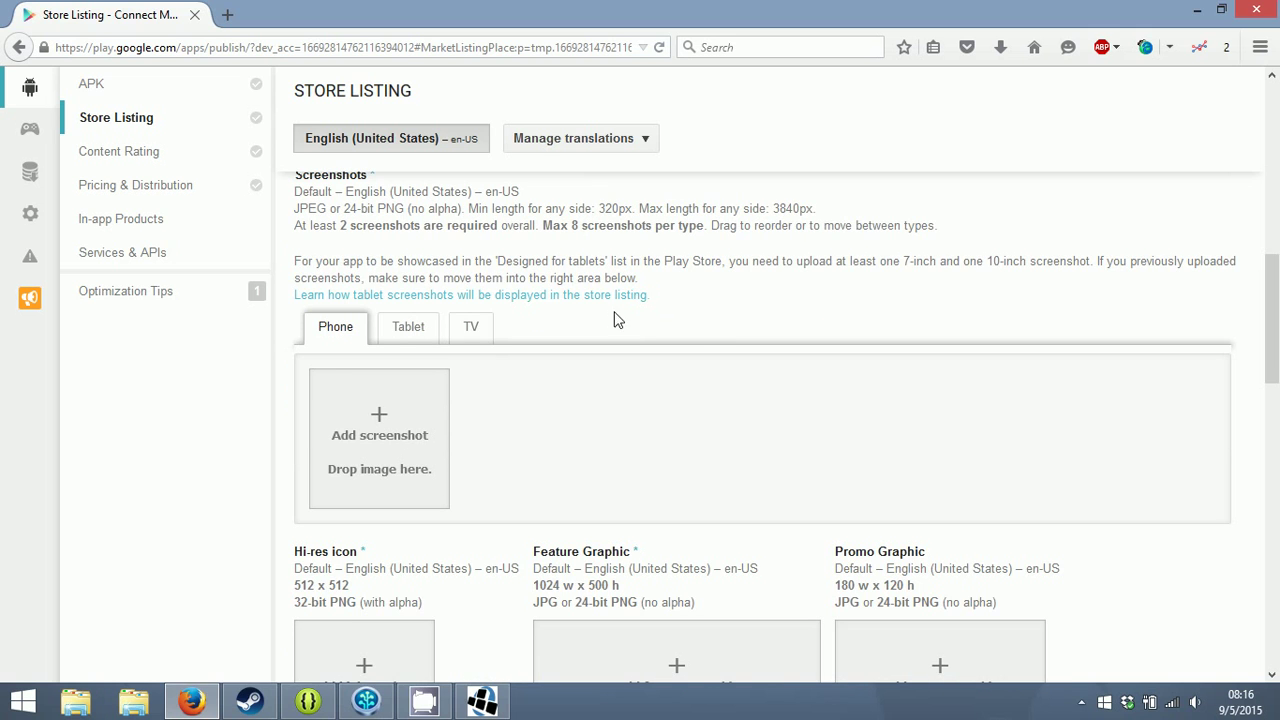
left_click(416, 335)
left_click(469, 327)
left_click(337, 332)
scroll(470, 358, "down", 1)
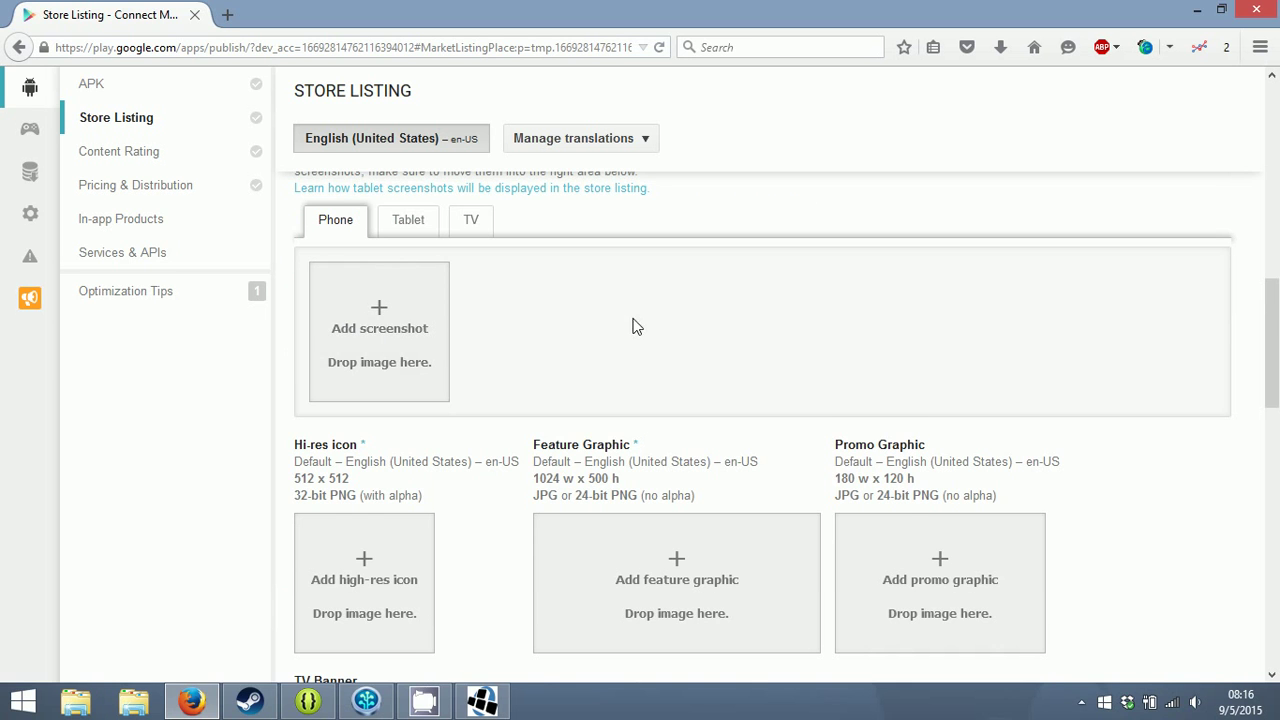
scroll(590, 330, "down", 2)
left_click_drag(400, 236, 319, 234)
triple_click(355, 268)
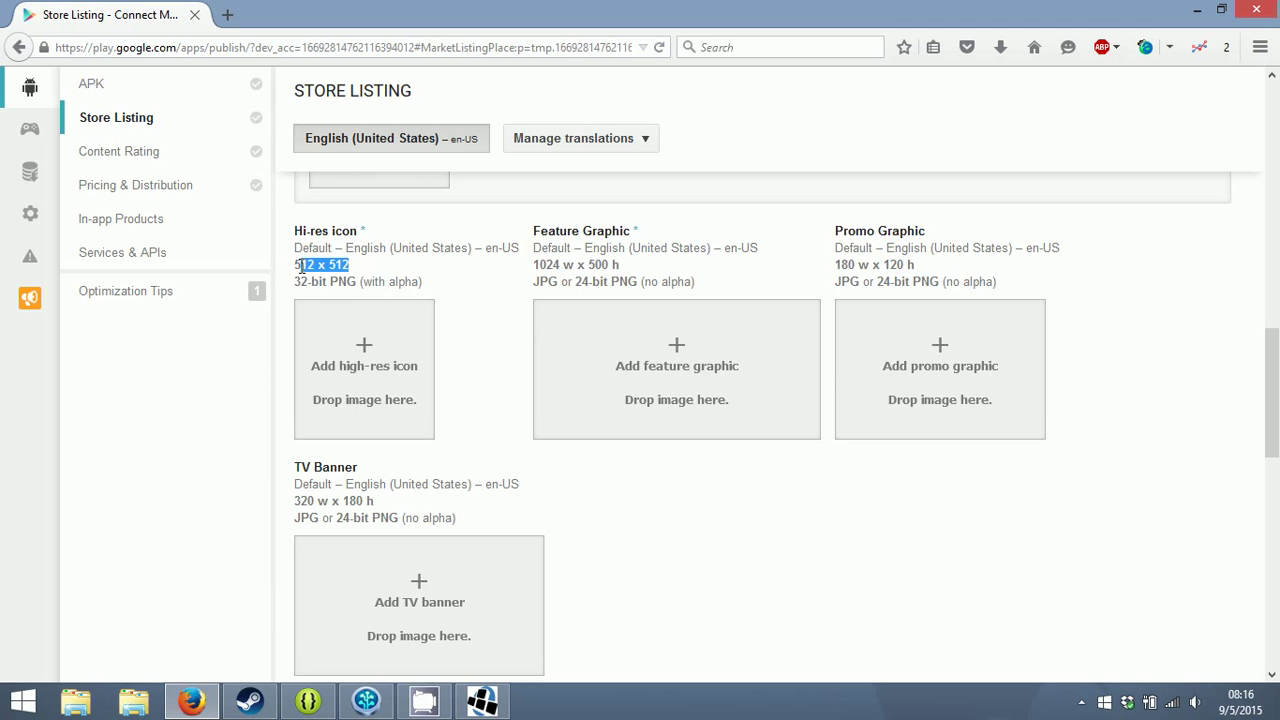
left_click(445, 282)
- Set the application type to Games and the category to Puzzle
scroll(1006, 249, "down", 1)
scroll(1007, 248, "up", 1)
scroll(1008, 254, "down", 2)
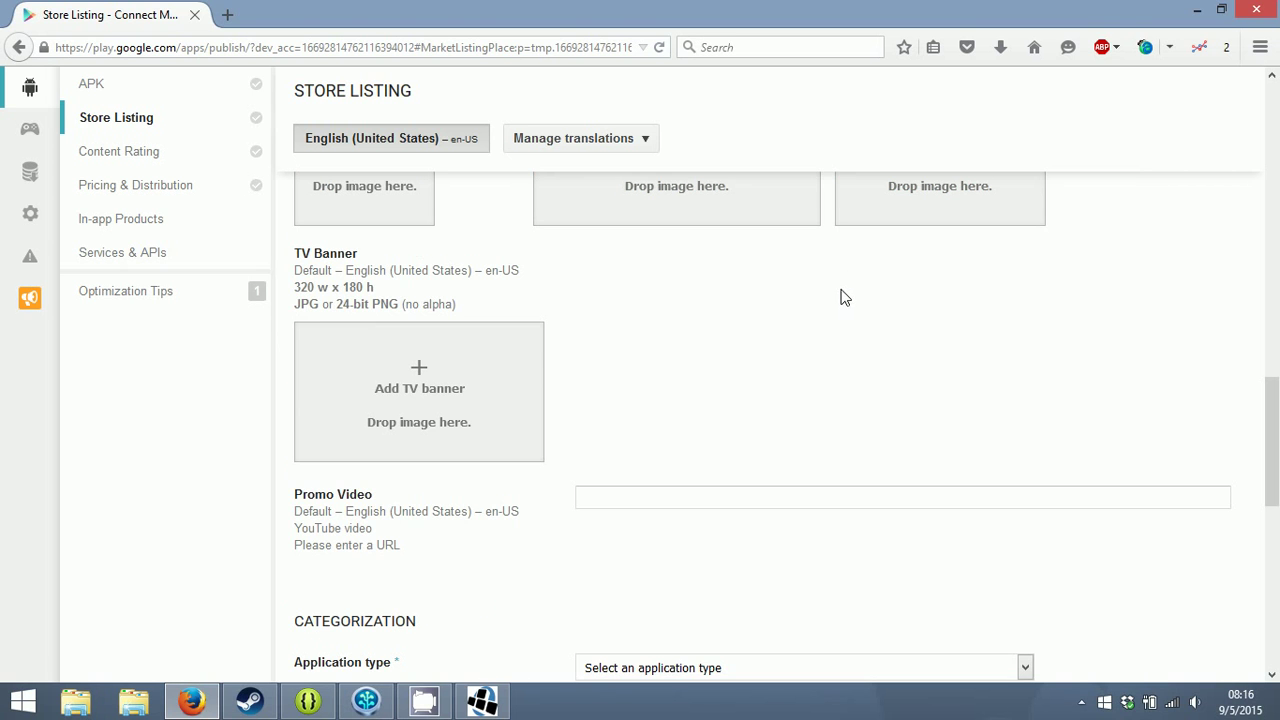
scroll(826, 305, "up", 2)
scroll(826, 340, "down", 4)
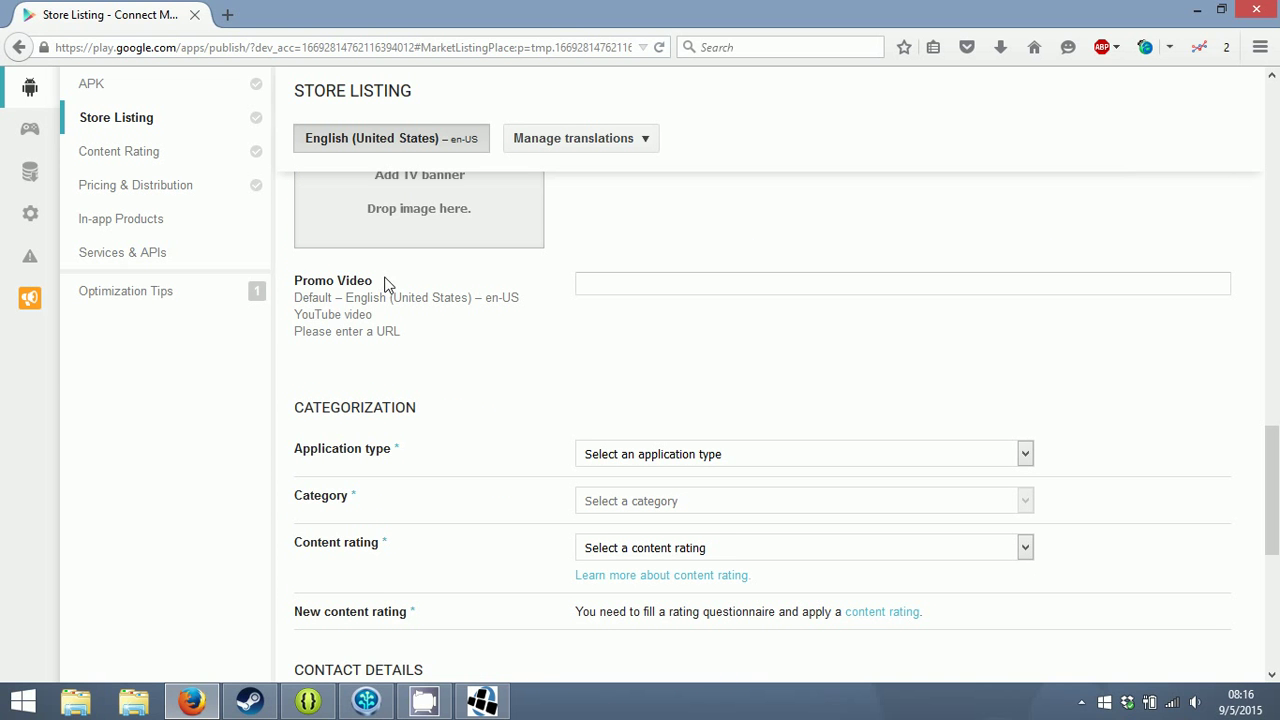
scroll(580, 310, "up", 5)
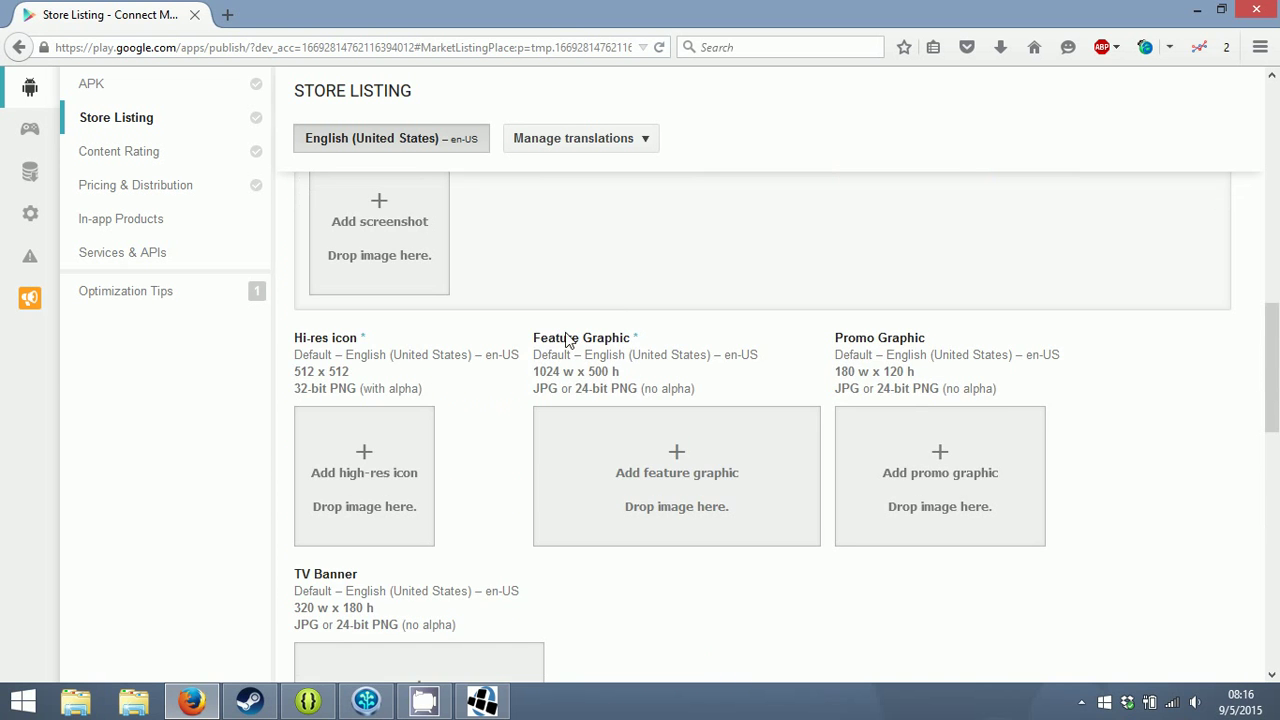
scroll(706, 344, "down", 3)
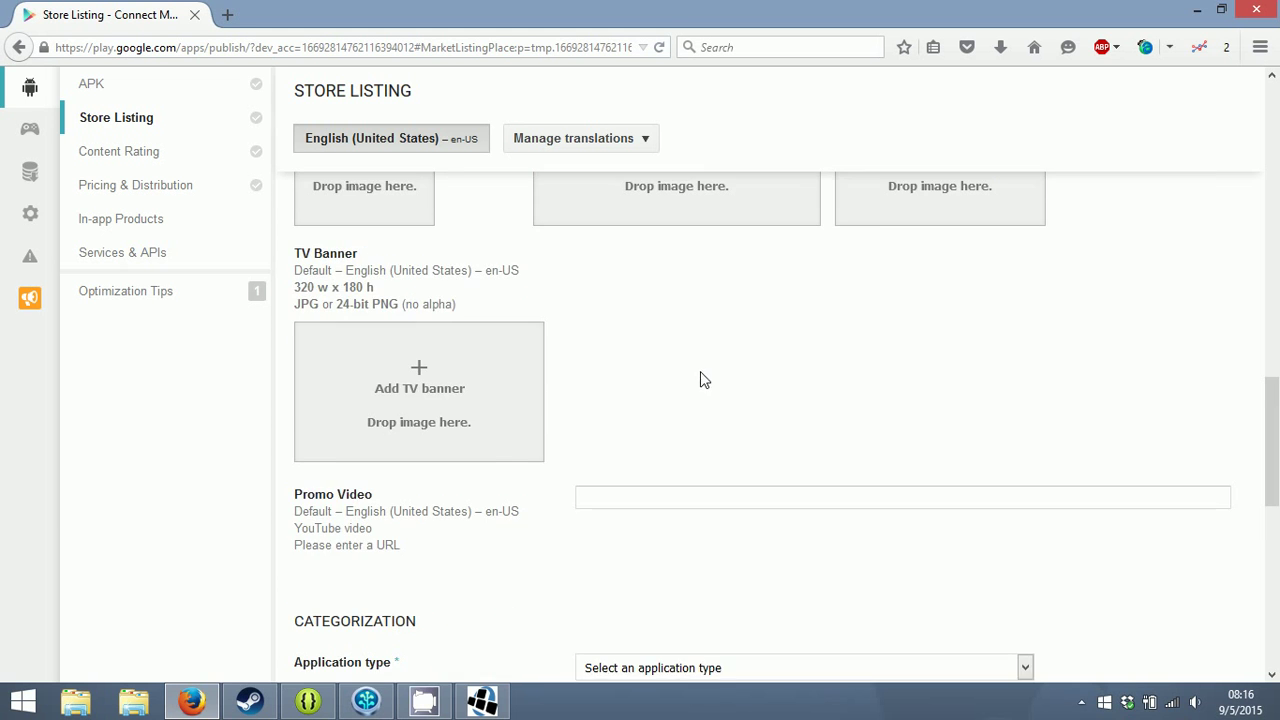
scroll(700, 377, "up", 2)
scroll(620, 289, "down", 2)
scroll(680, 380, "down", 2)
scroll(657, 377, "up", 2)
scroll(614, 417, "down", 3)
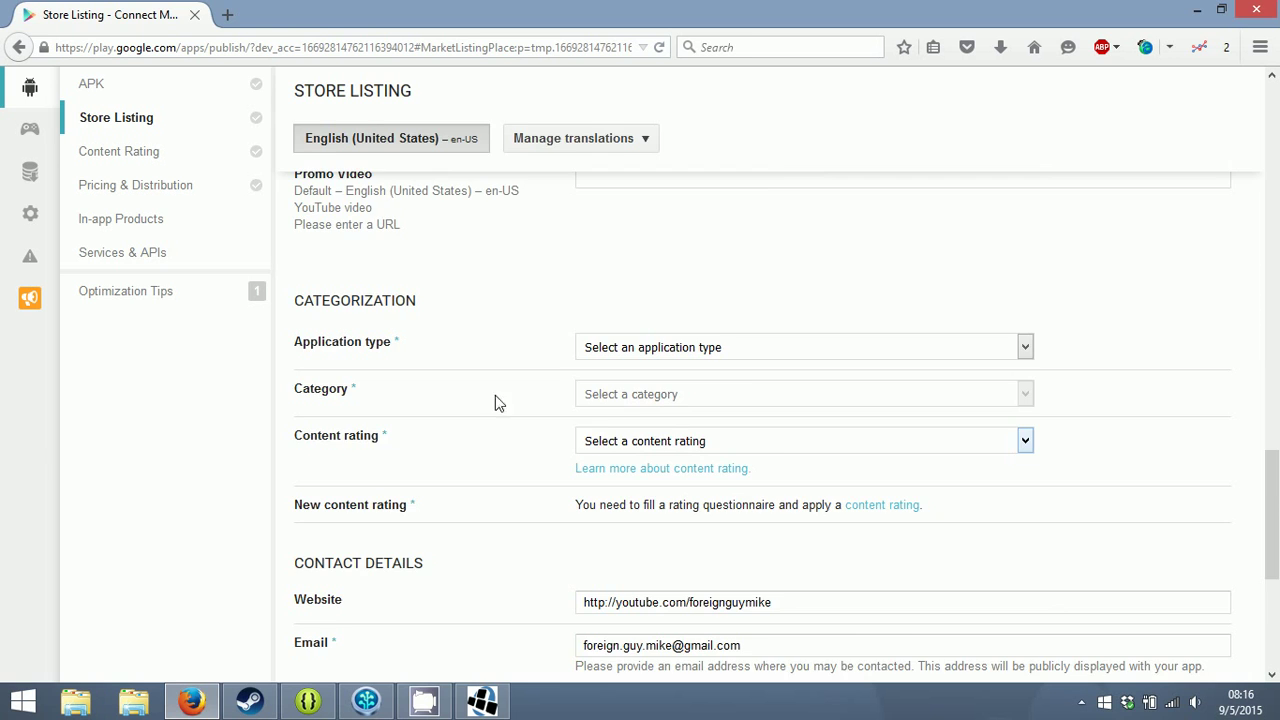
scroll(495, 415, "down", 1)
scroll(497, 418, "up", 1)
left_click(792, 352)
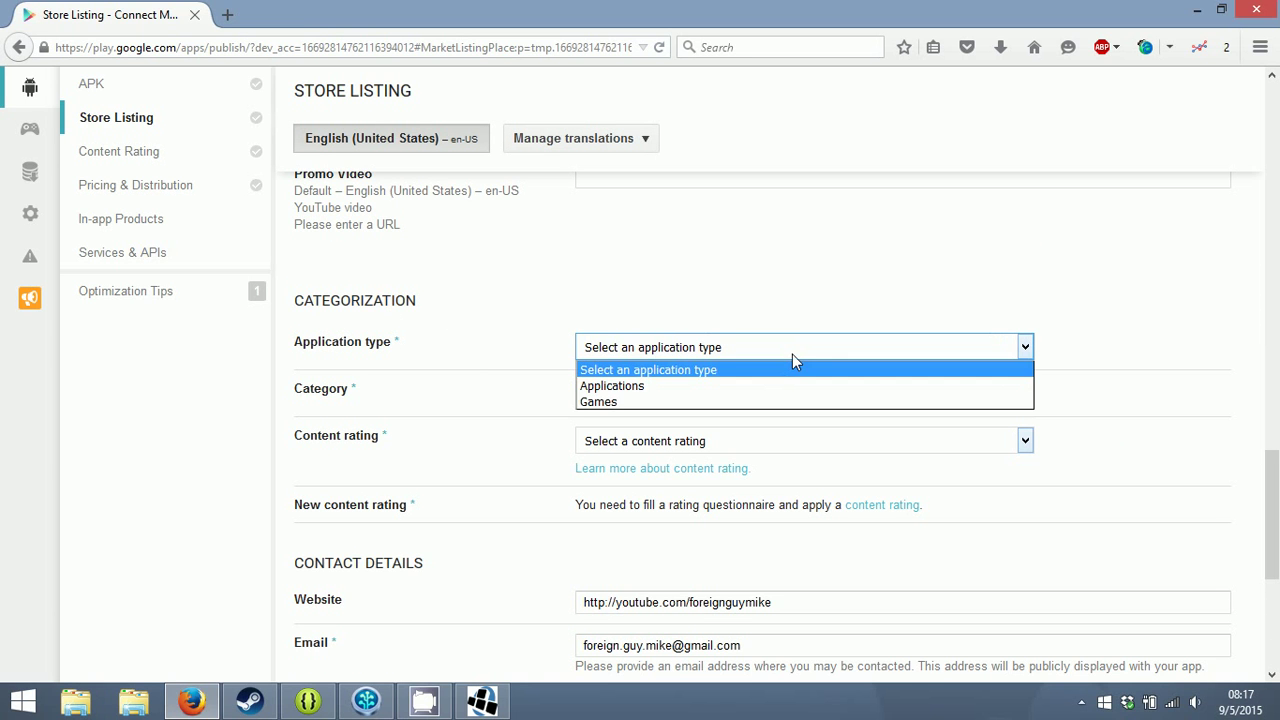
left_click(664, 403)
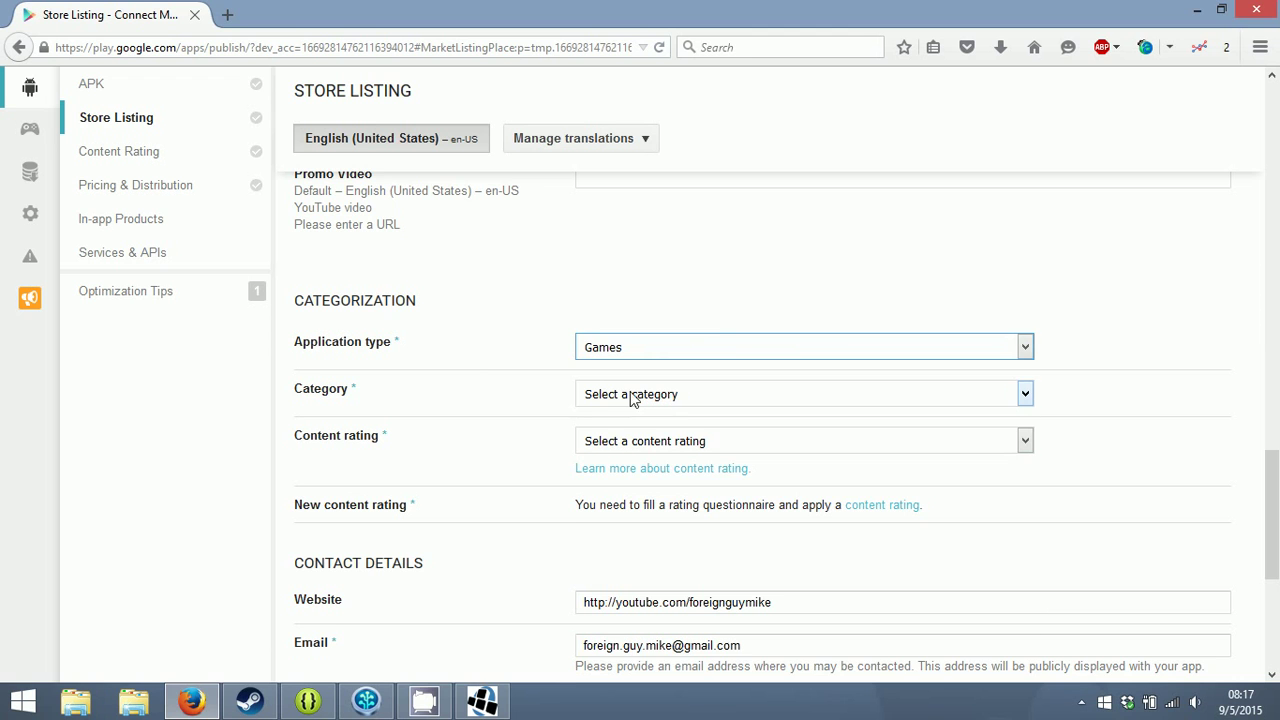
left_click(645, 393)
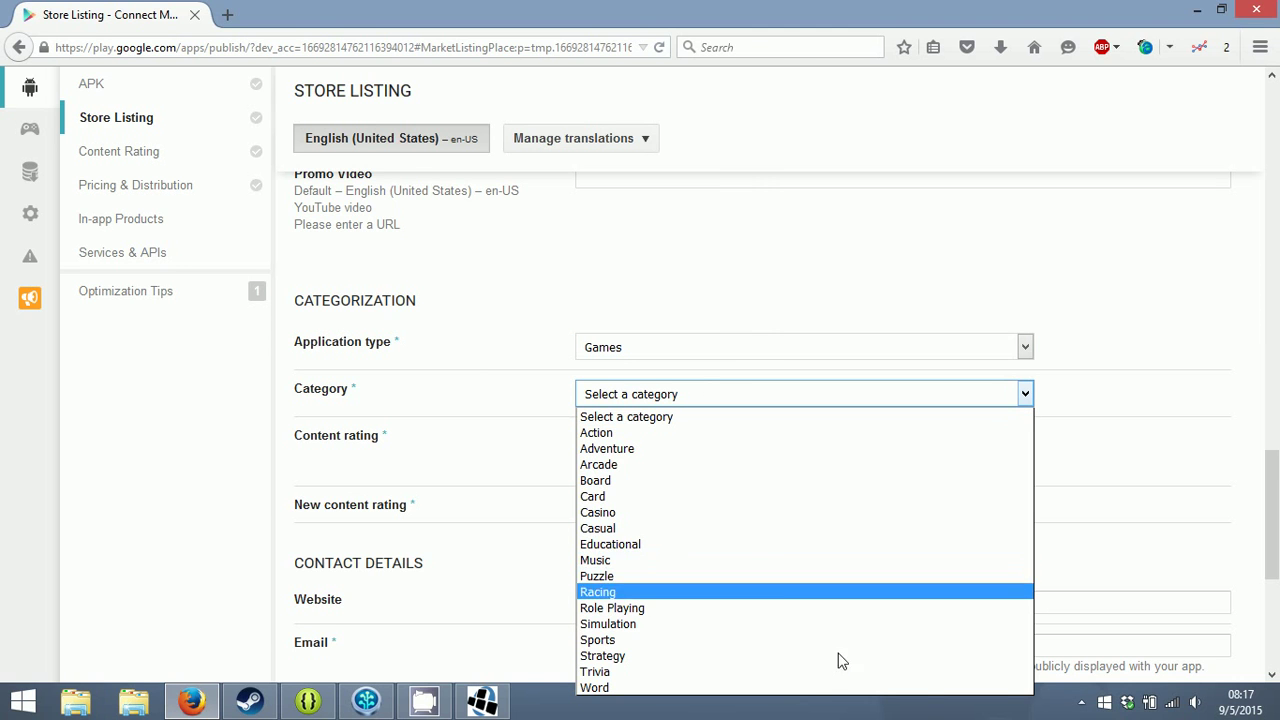
left_click(692, 576)
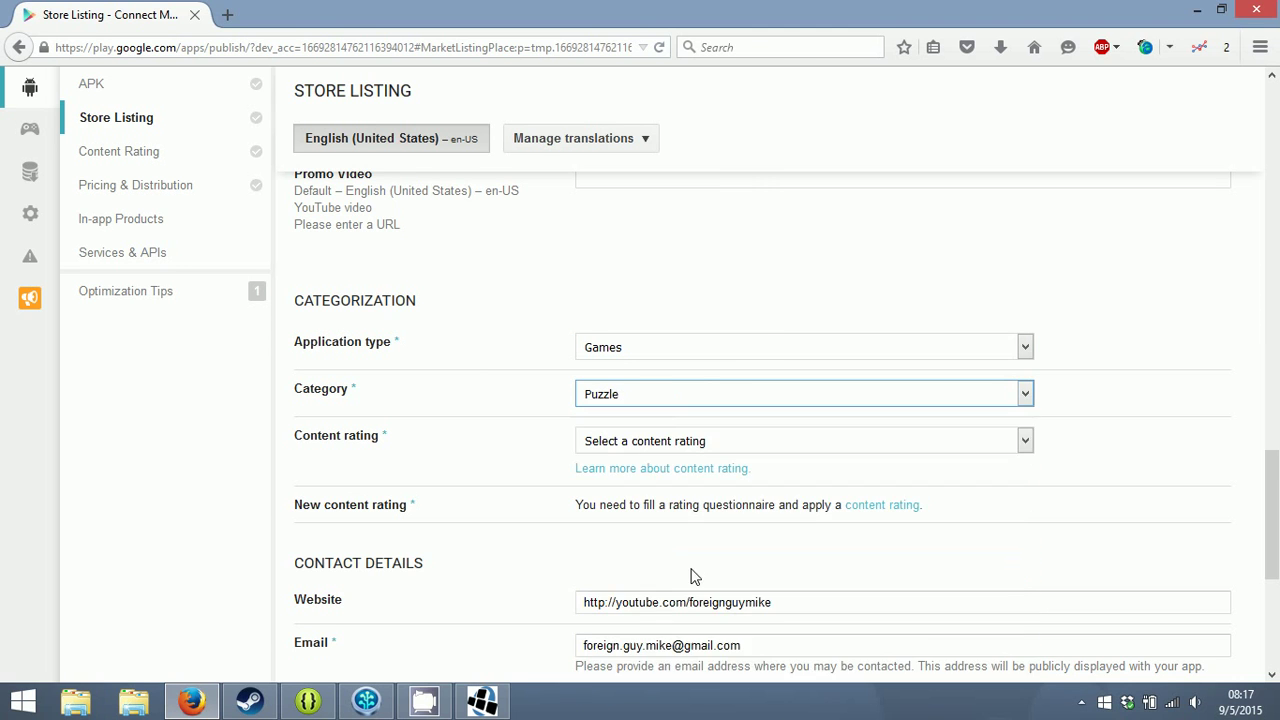
- Change the content rating from High Maturity to Everyone
scroll(518, 386, "down", 2)
left_click(762, 338)
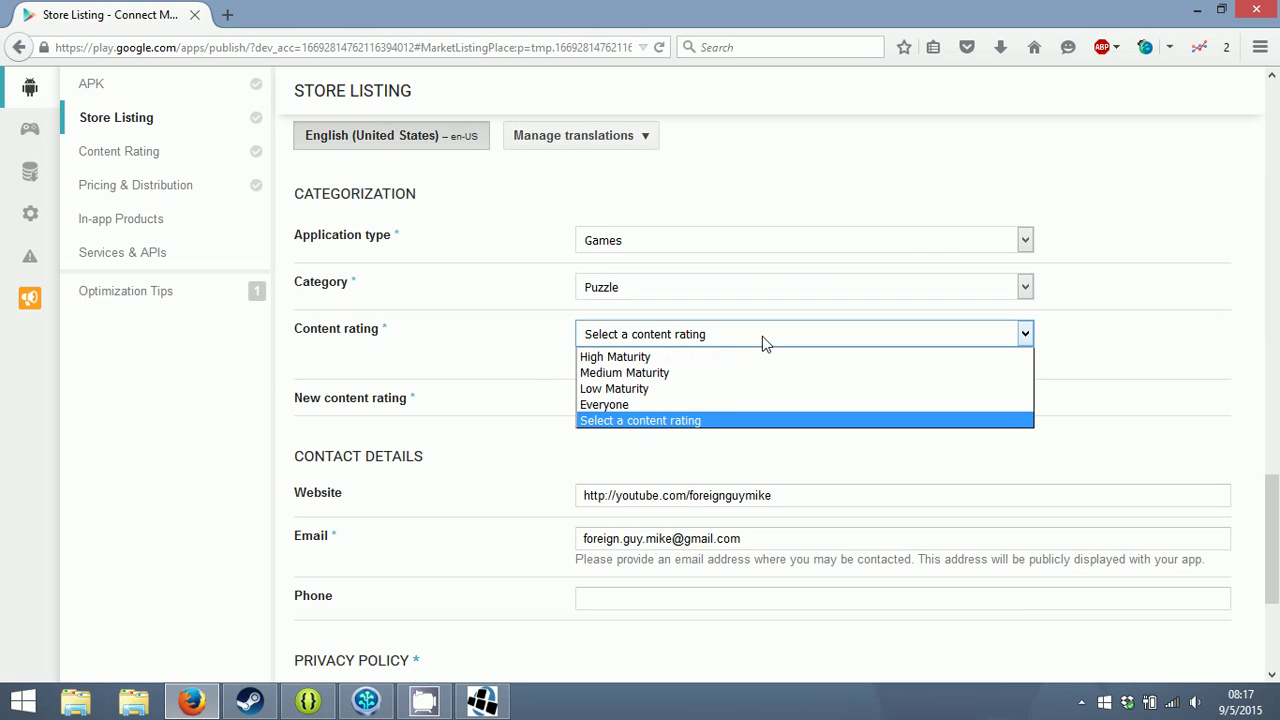
left_click(718, 358)
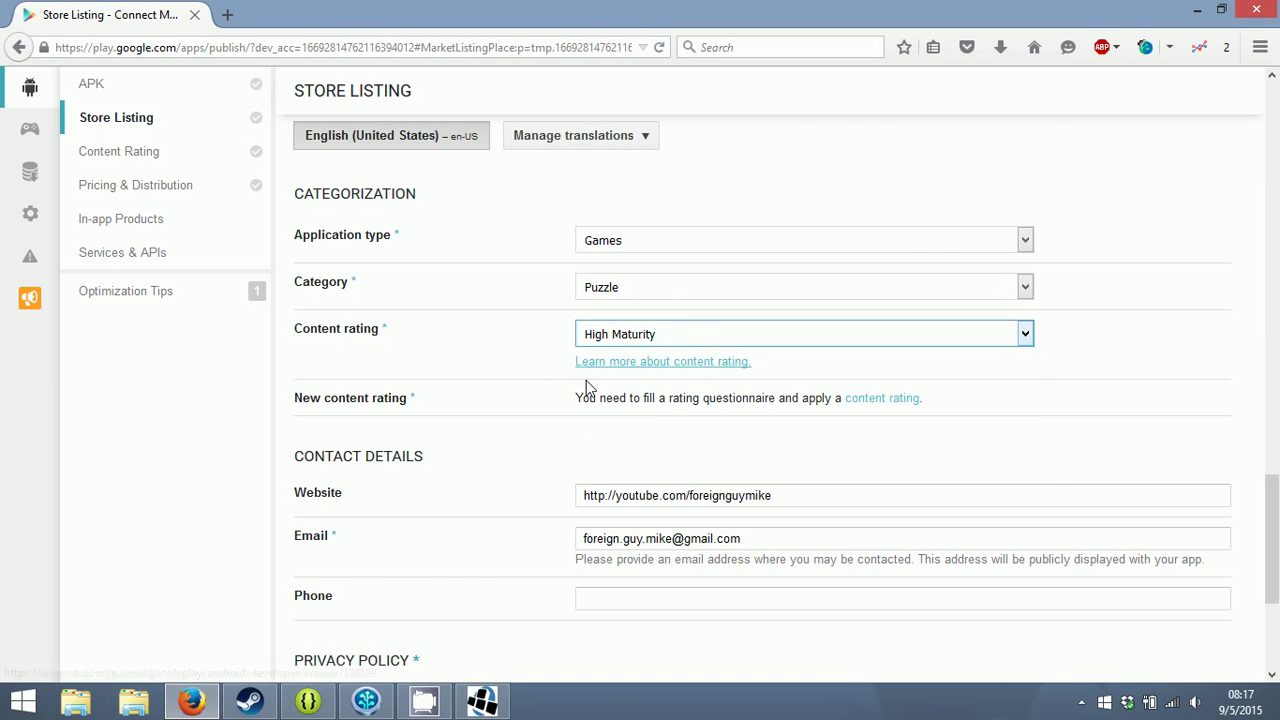
scroll(505, 395, "down", 2)
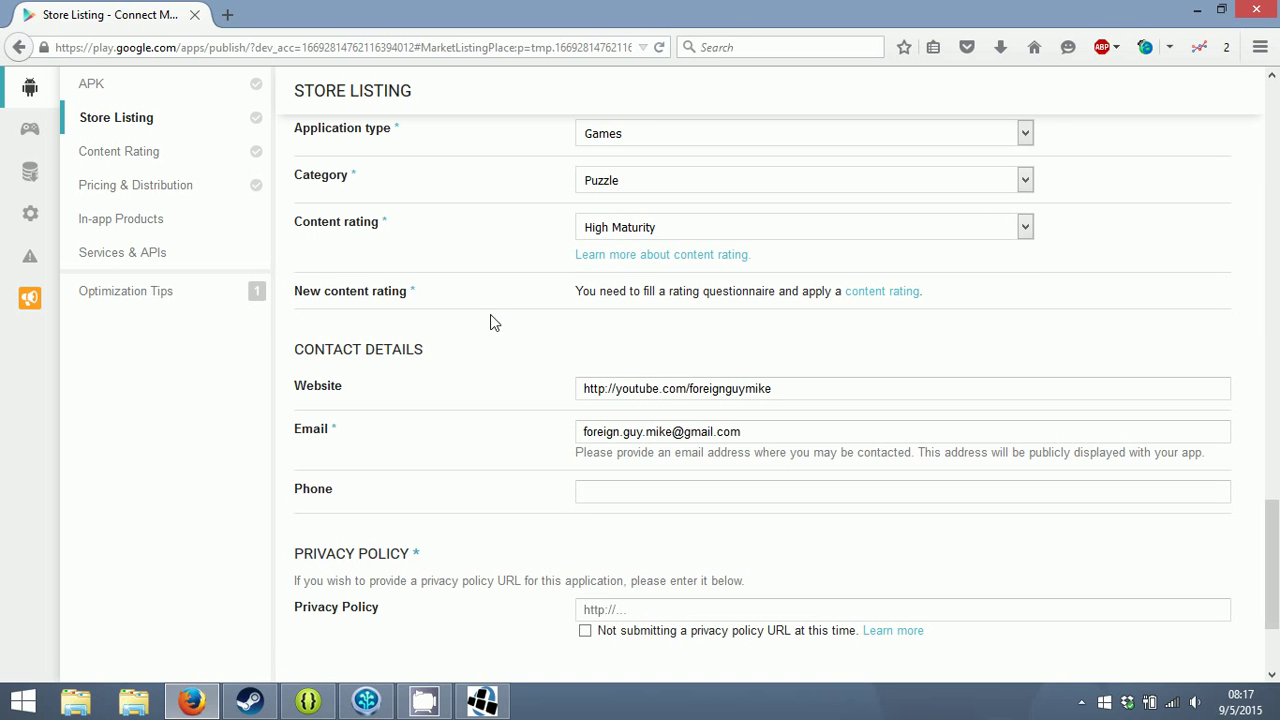
left_click(965, 234)
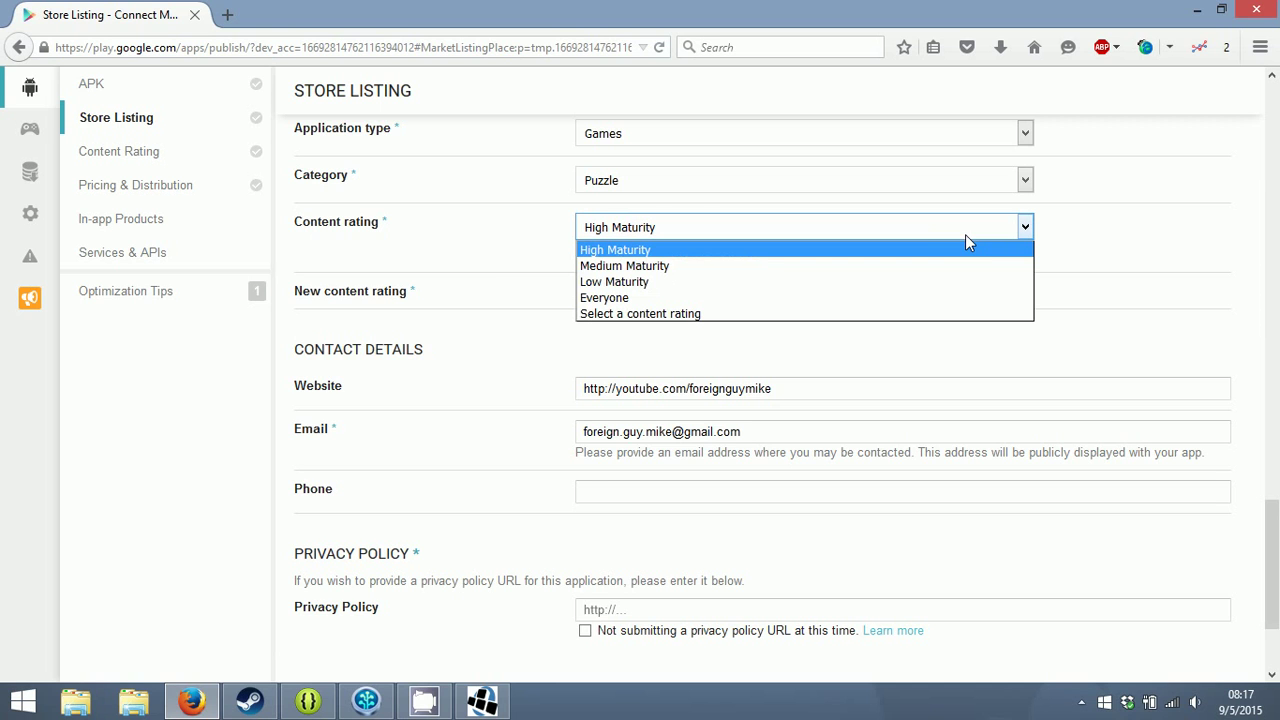
left_click(670, 298)
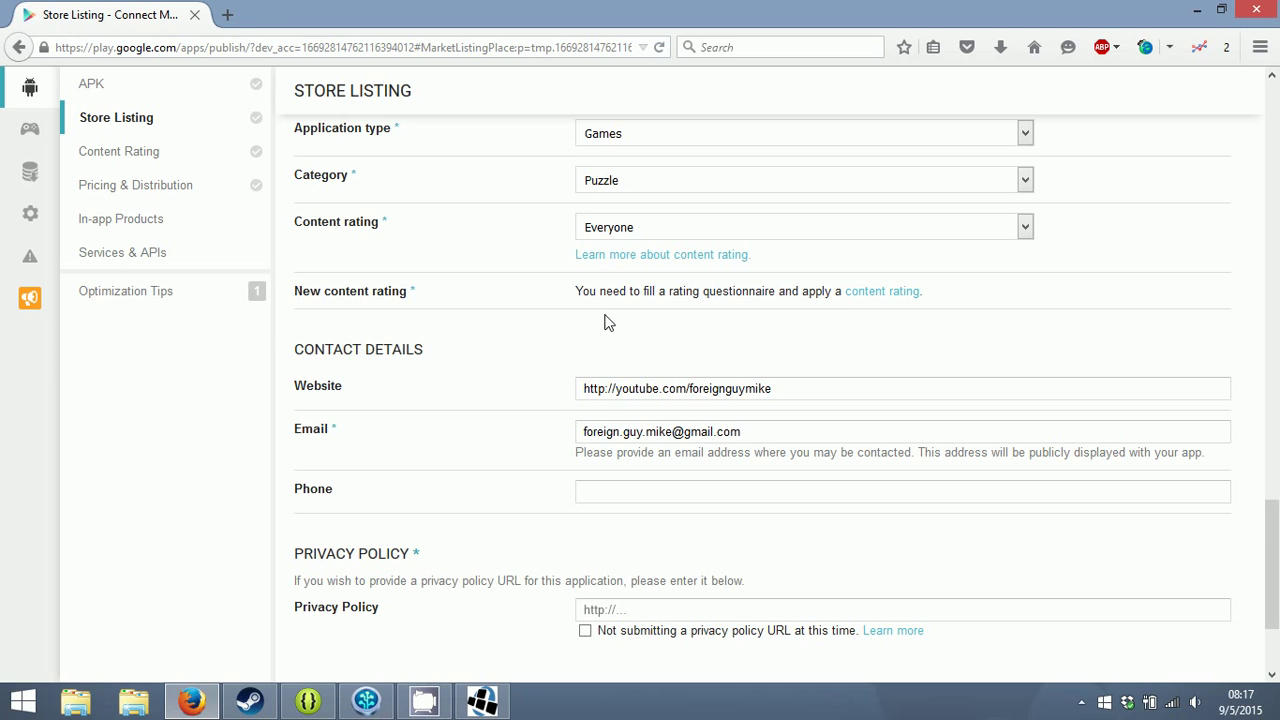
- Tick 'Not submitting a privacy policy URL at this time' and save the draft
scroll(546, 297, "down", 2)
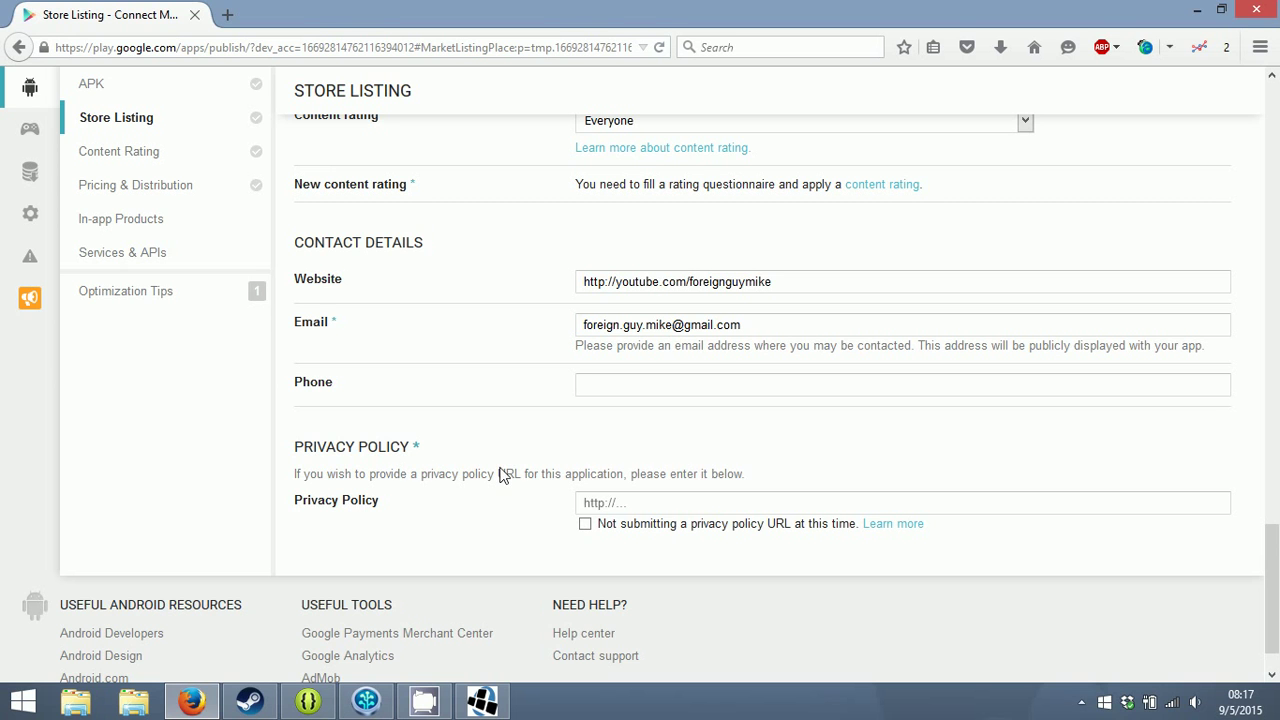
left_click(587, 530)
left_click(585, 525)
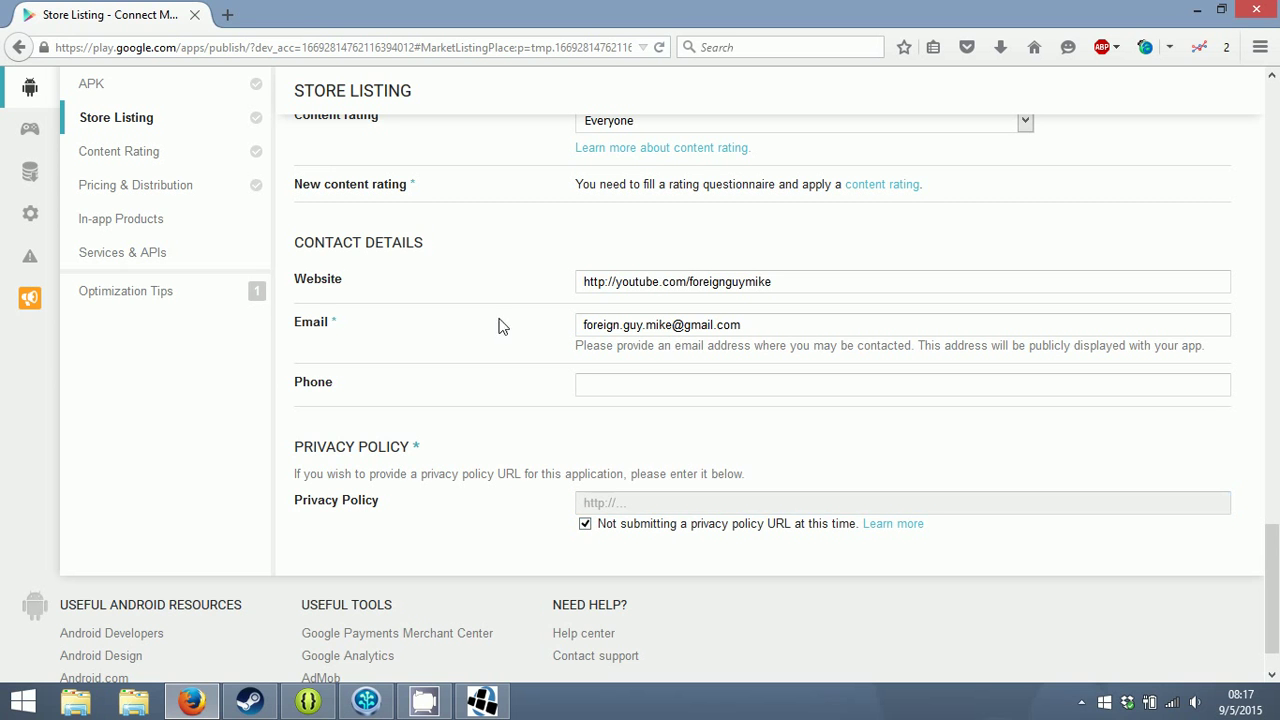
scroll(511, 278, "up", 10)
scroll(628, 294, "up", 10)
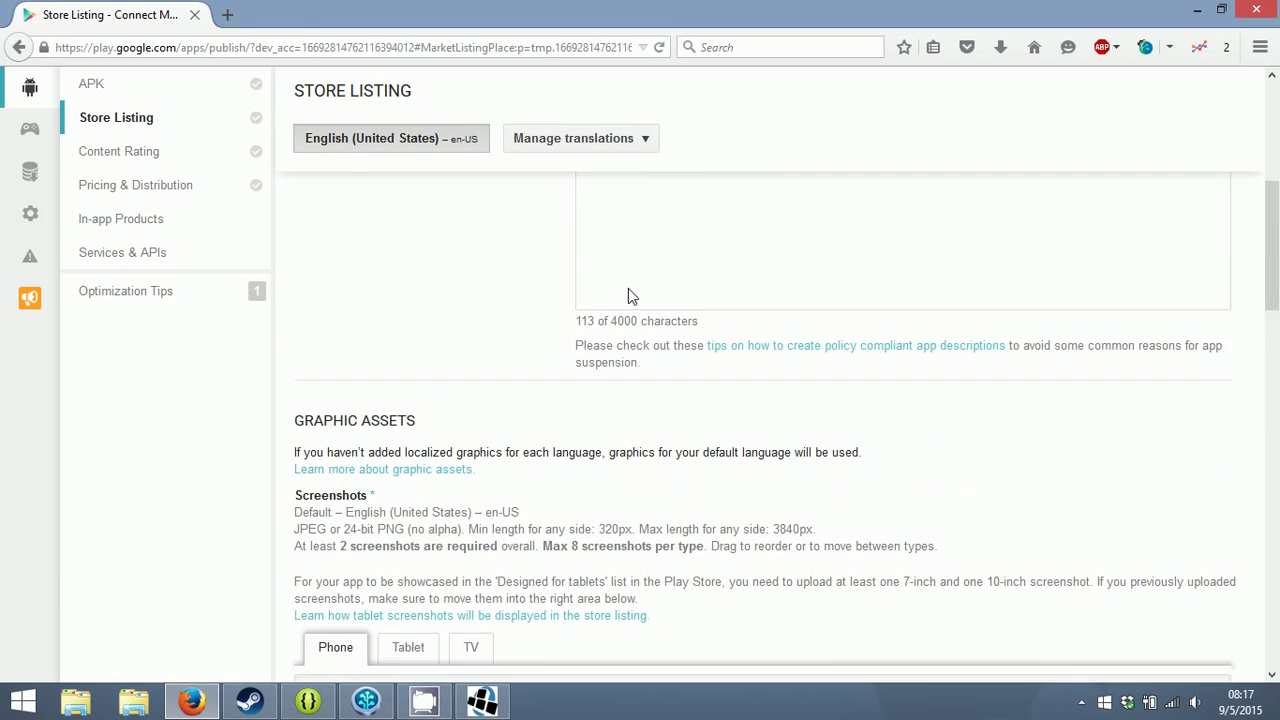
left_click(1092, 210)
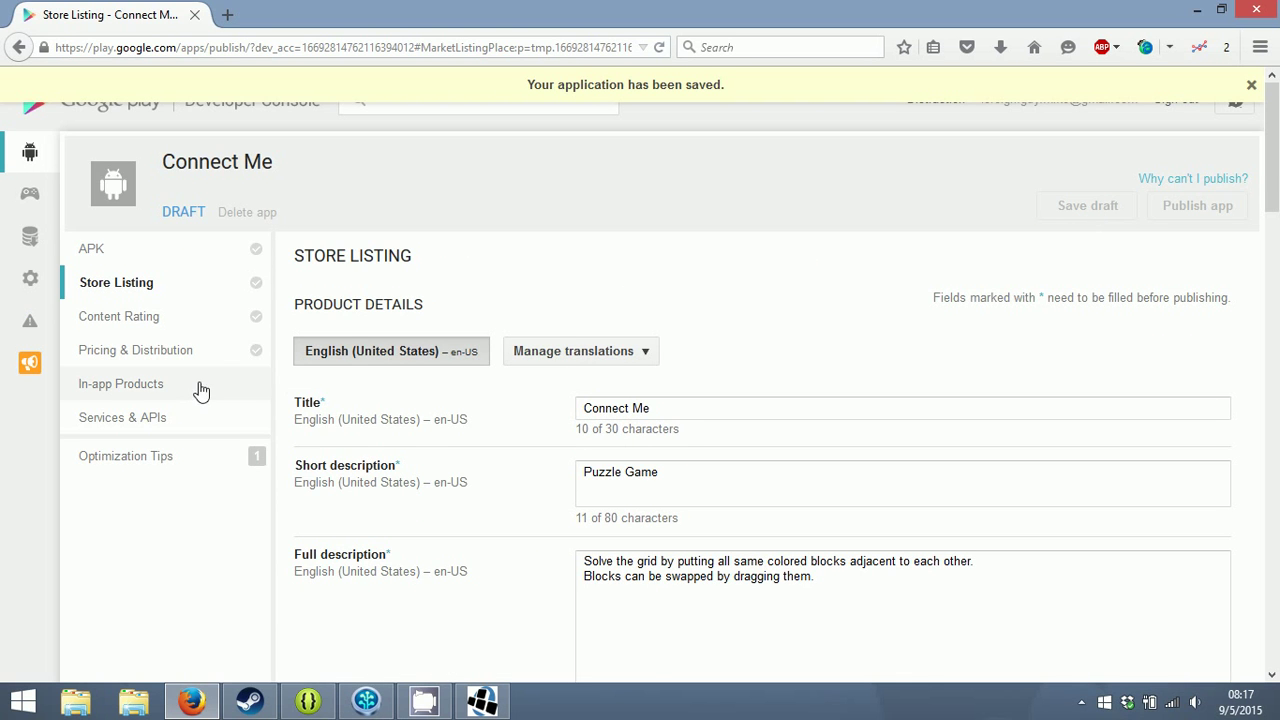
- Read the Content Rating notice that an APK upload is required, then go to Pricing & Distribution
left_click(138, 320)
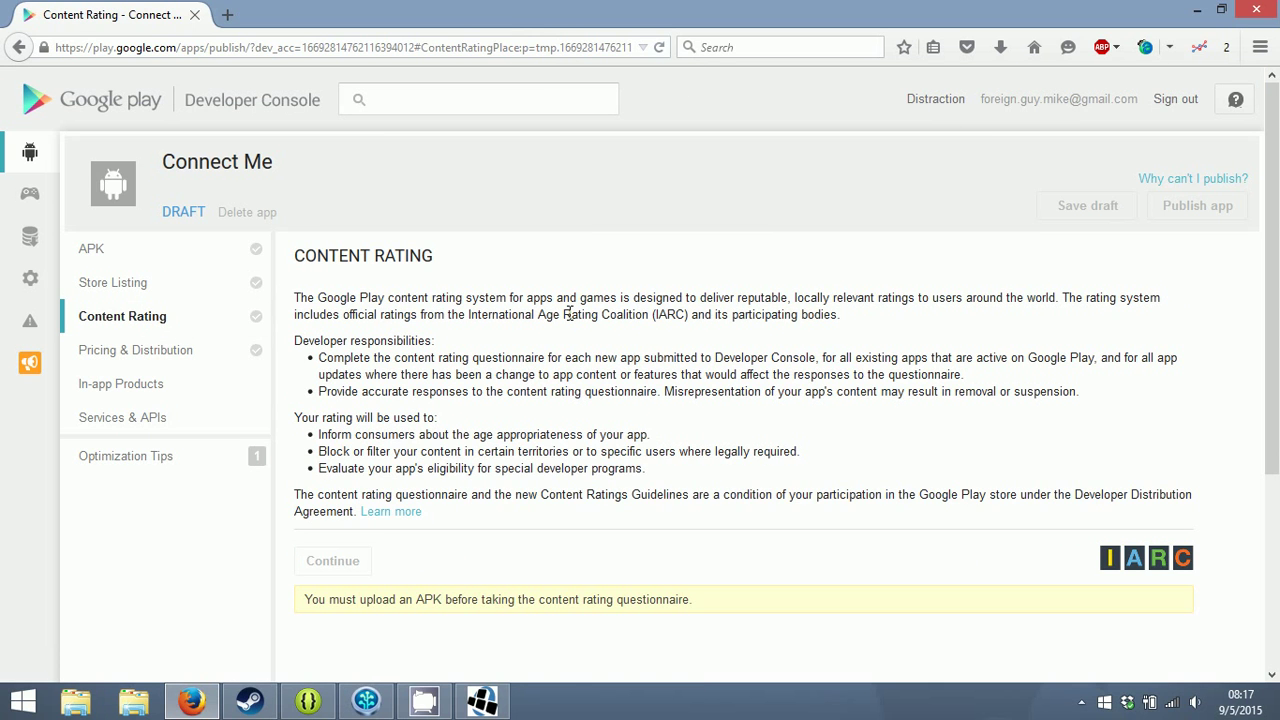
left_click_drag(395, 496, 572, 496)
left_click(681, 490)
scroll(681, 490, "down", 2)
left_click_drag(681, 496, 318, 494)
left_click(410, 492)
left_click_drag(397, 492, 512, 493)
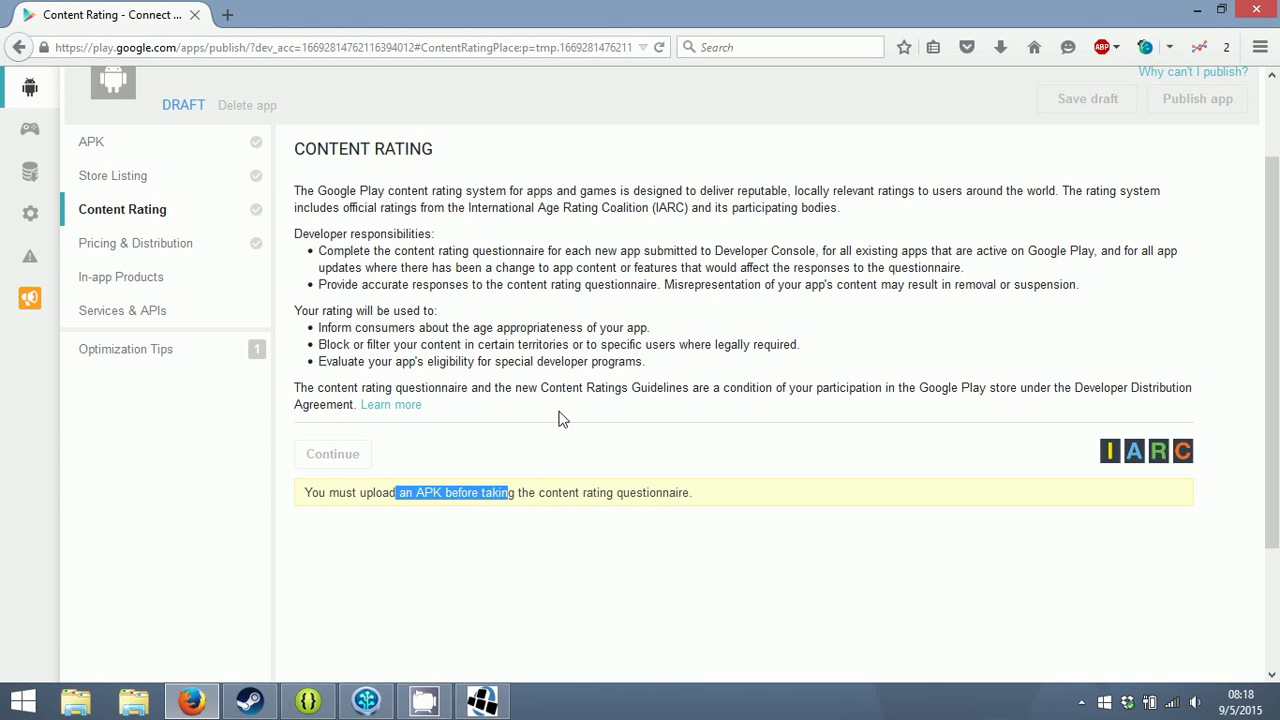
left_click(535, 325)
left_click(204, 248)
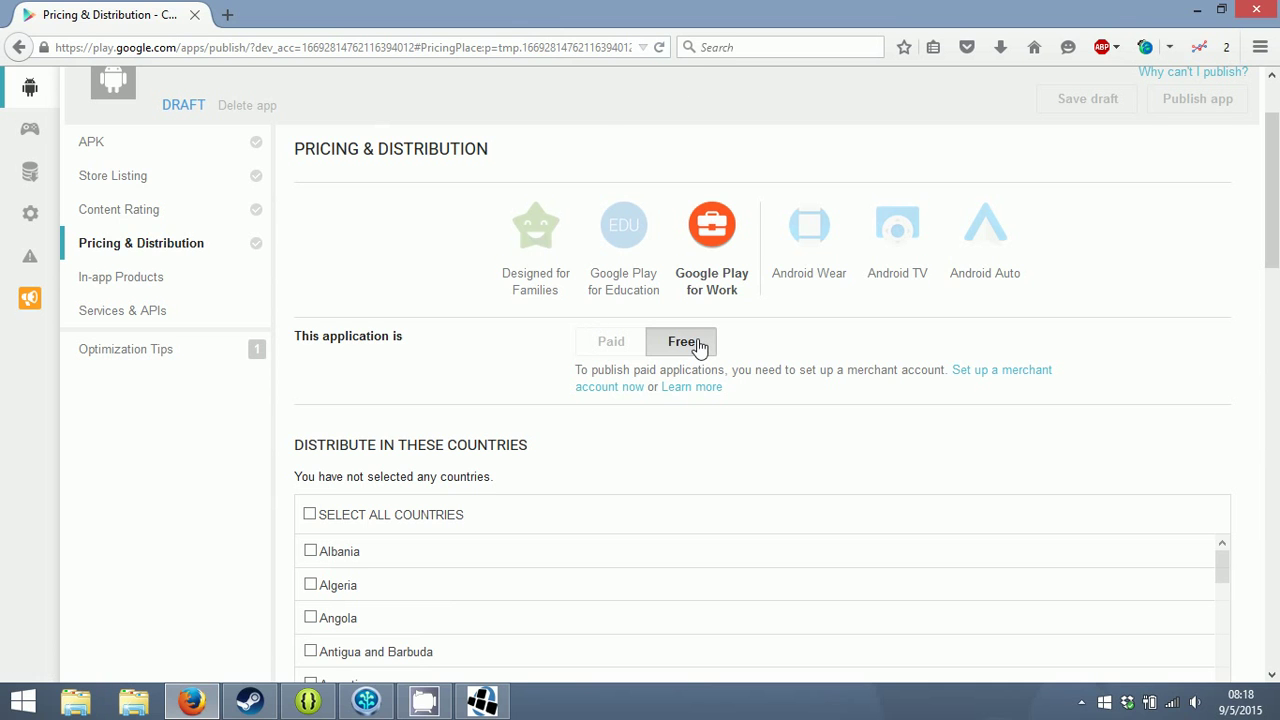
left_click(697, 344)
left_click(640, 273)
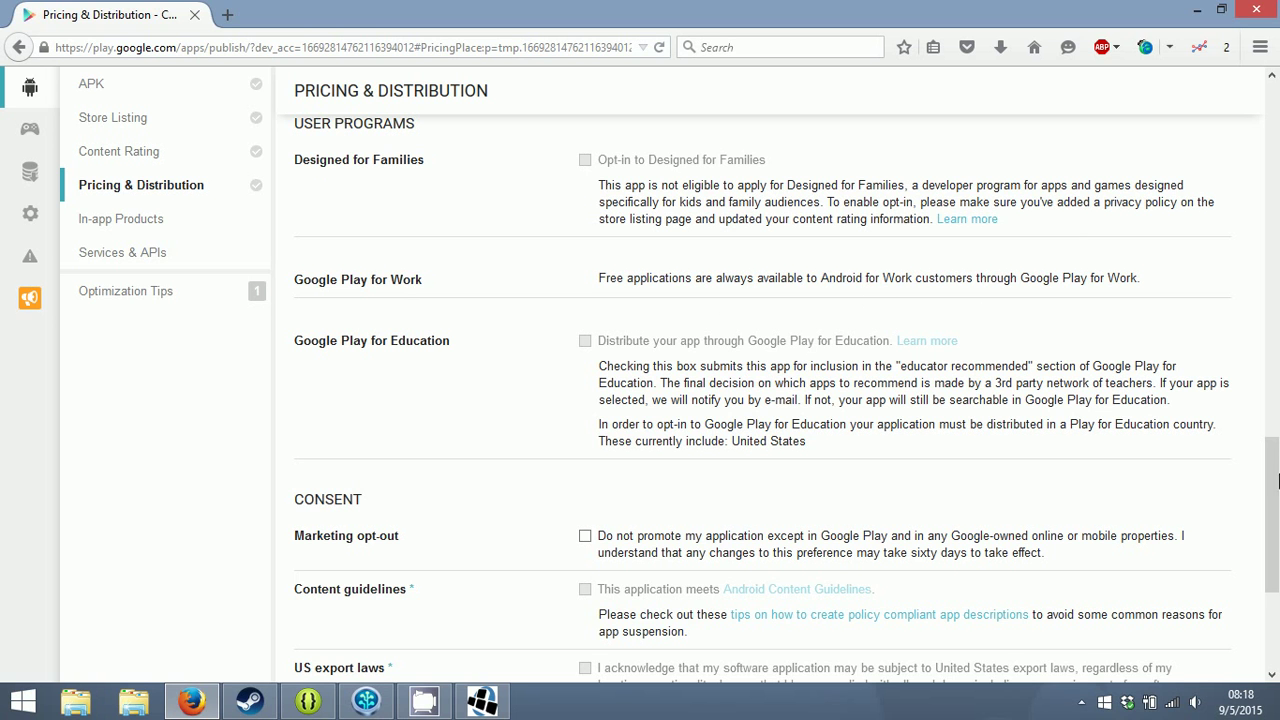
left_click_drag(1272, 462, 1272, 102)
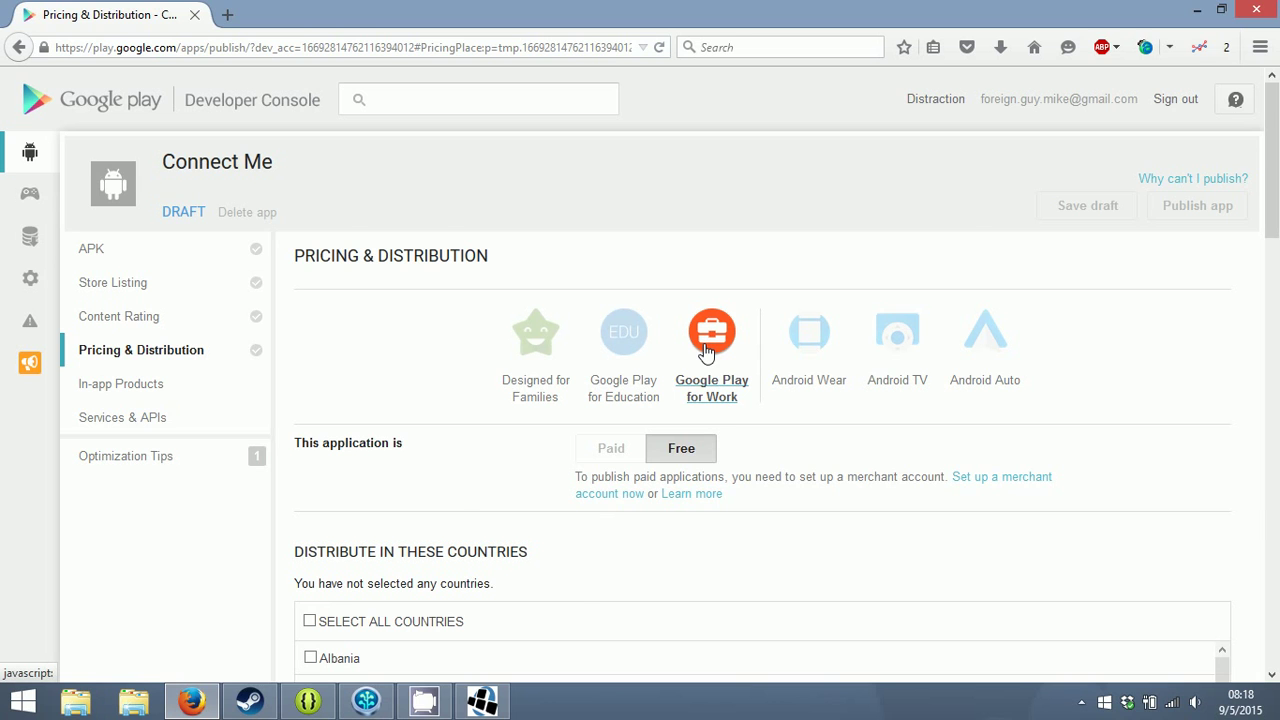
scroll(908, 371, "down", 2)
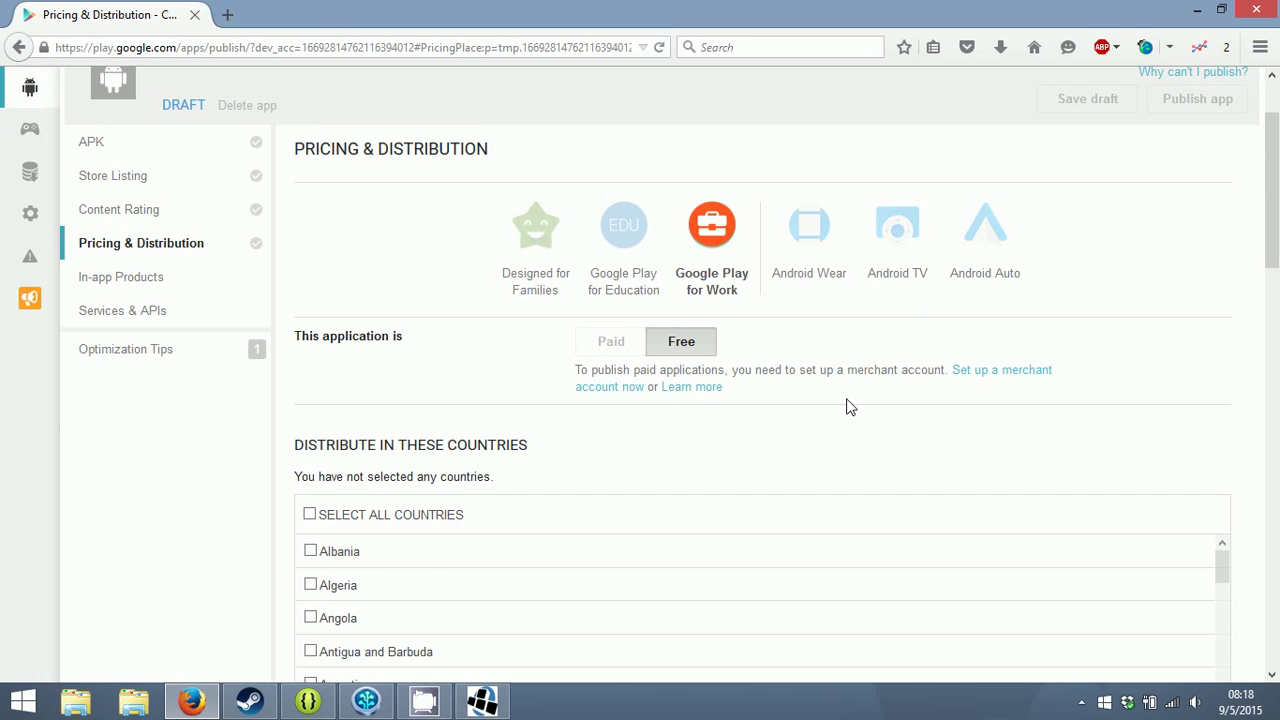
- Tick Select All Countries for distribution, unticking and re-ticking Armenia
scroll(846, 403, "down", 2)
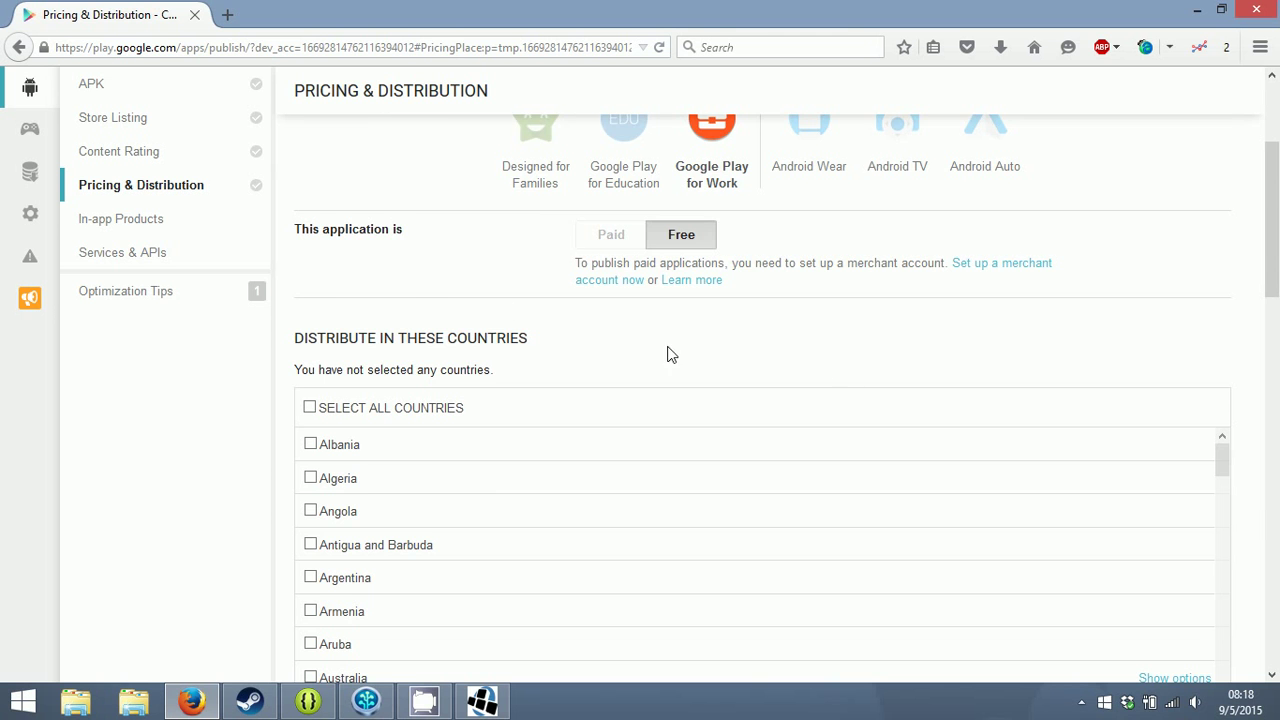
scroll(503, 306, "down", 2)
left_click(309, 302)
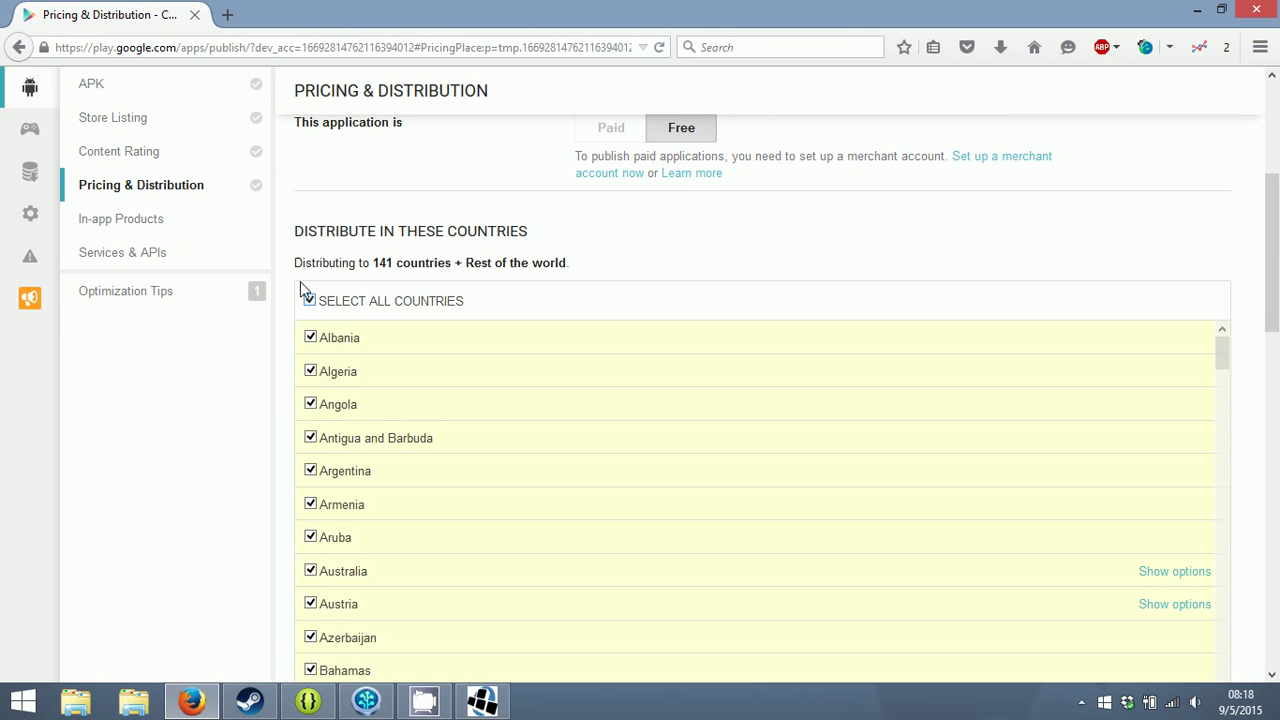
scroll(288, 270, "down", 3)
scroll(285, 268, "up", 2)
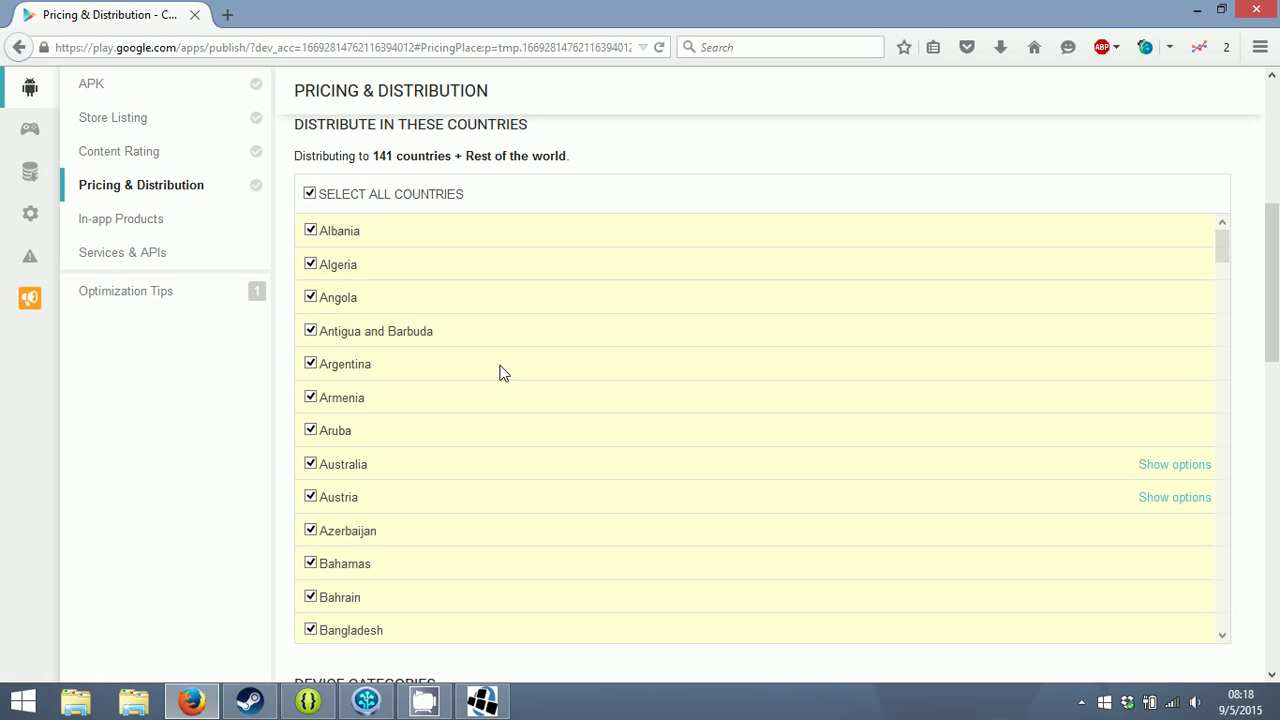
left_click(310, 401)
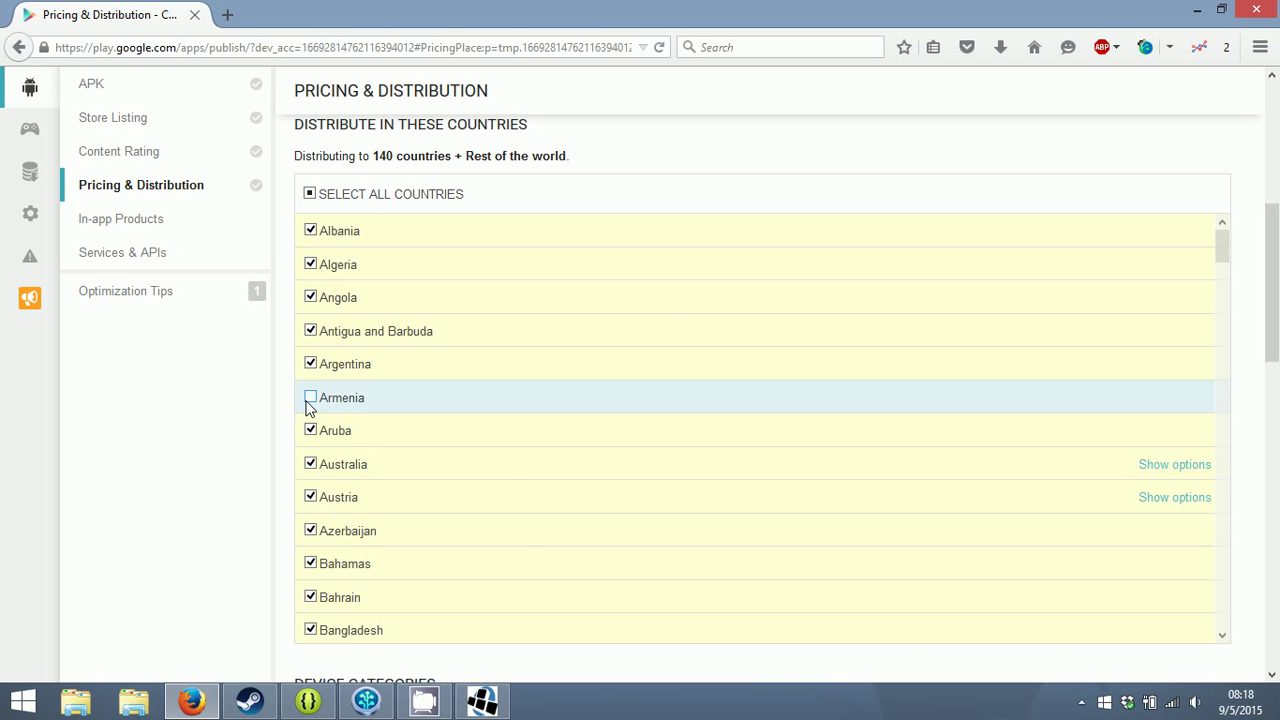
left_click(310, 398)
scroll(288, 416, "down", 2)
scroll(594, 327, "down", 6)
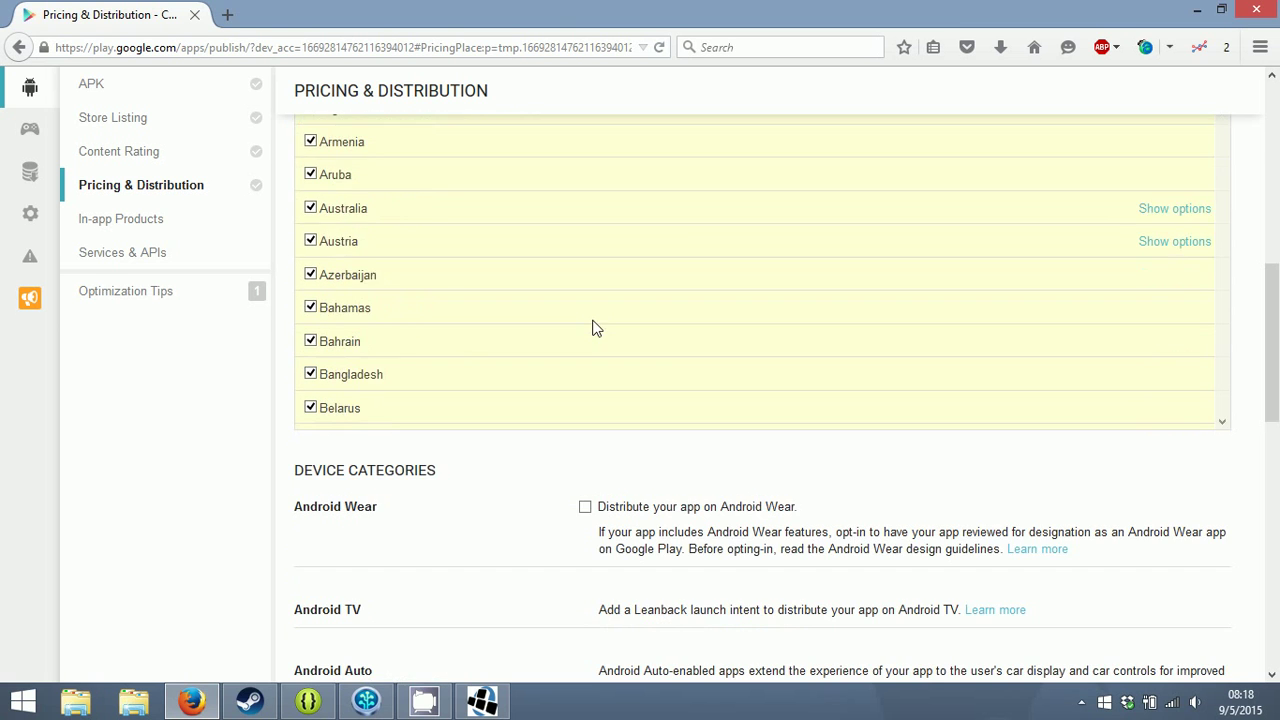
scroll(594, 327, "down", 10)
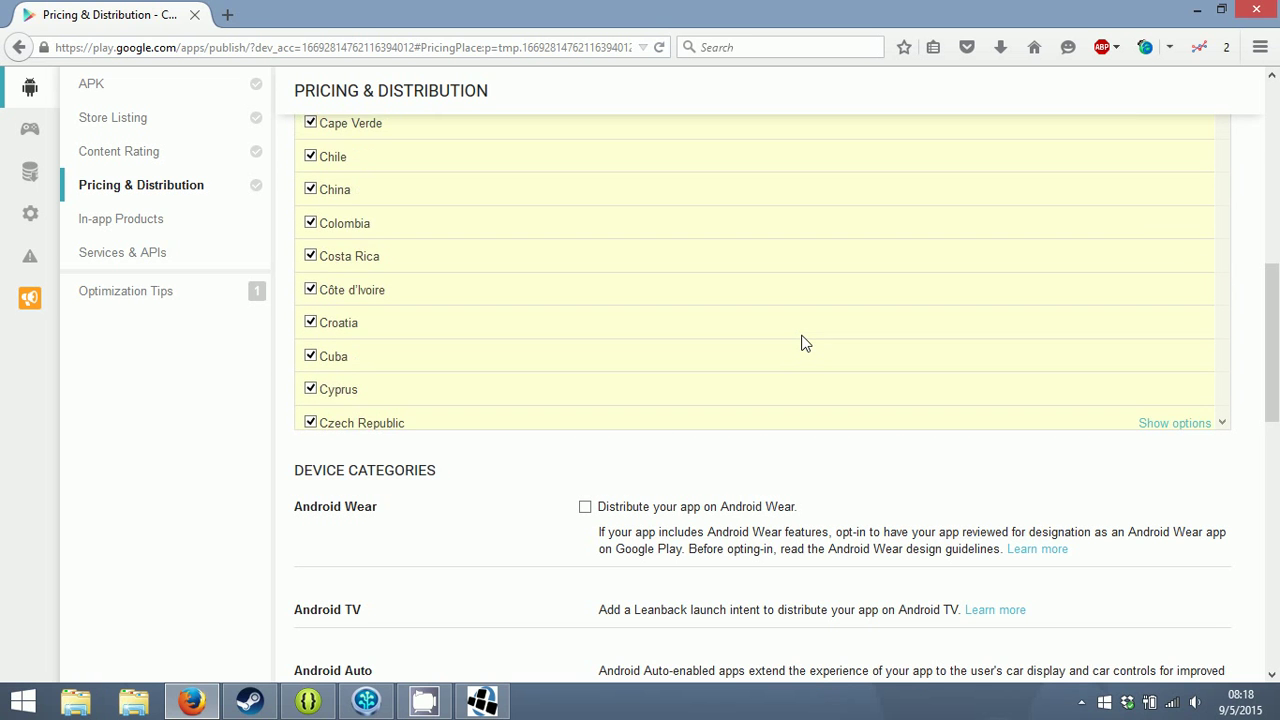
scroll(805, 343, "down", 10)
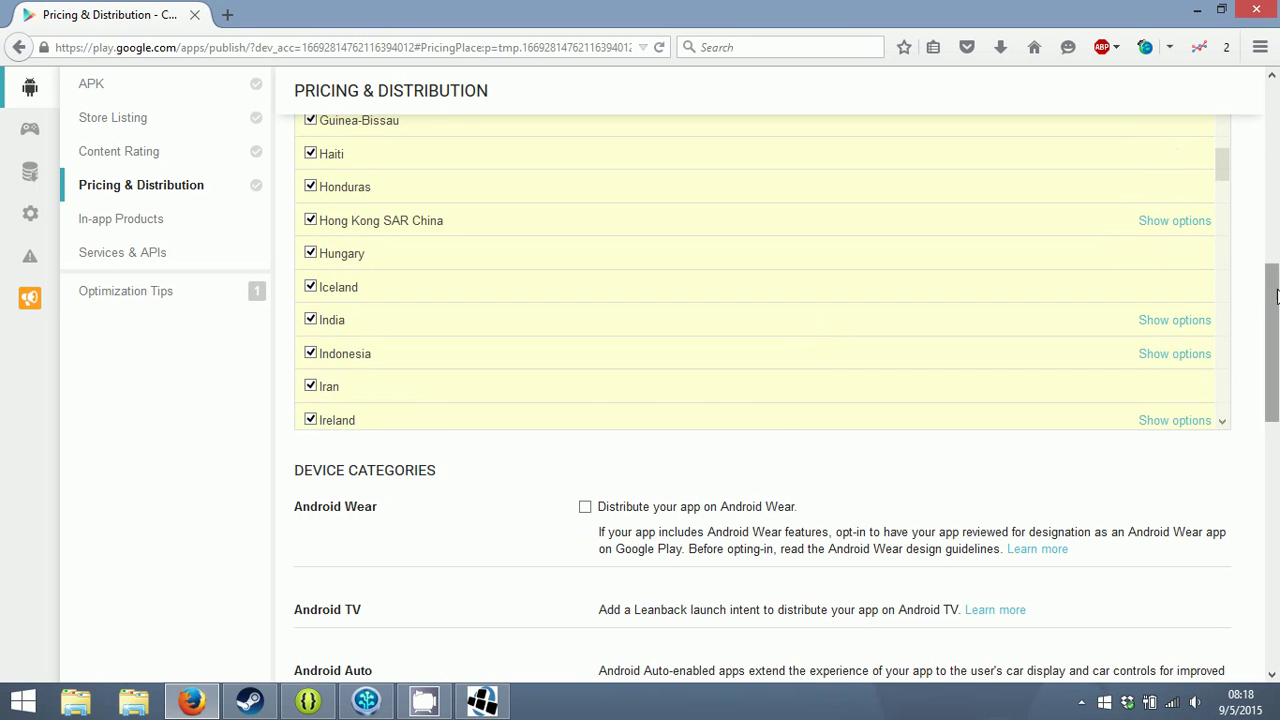
left_click_drag(1276, 295, 1249, 134)
- Scroll down to User Programs and find the 'Distribute your app through Google Play for Education' option
scroll(1265, 287, "down", 4)
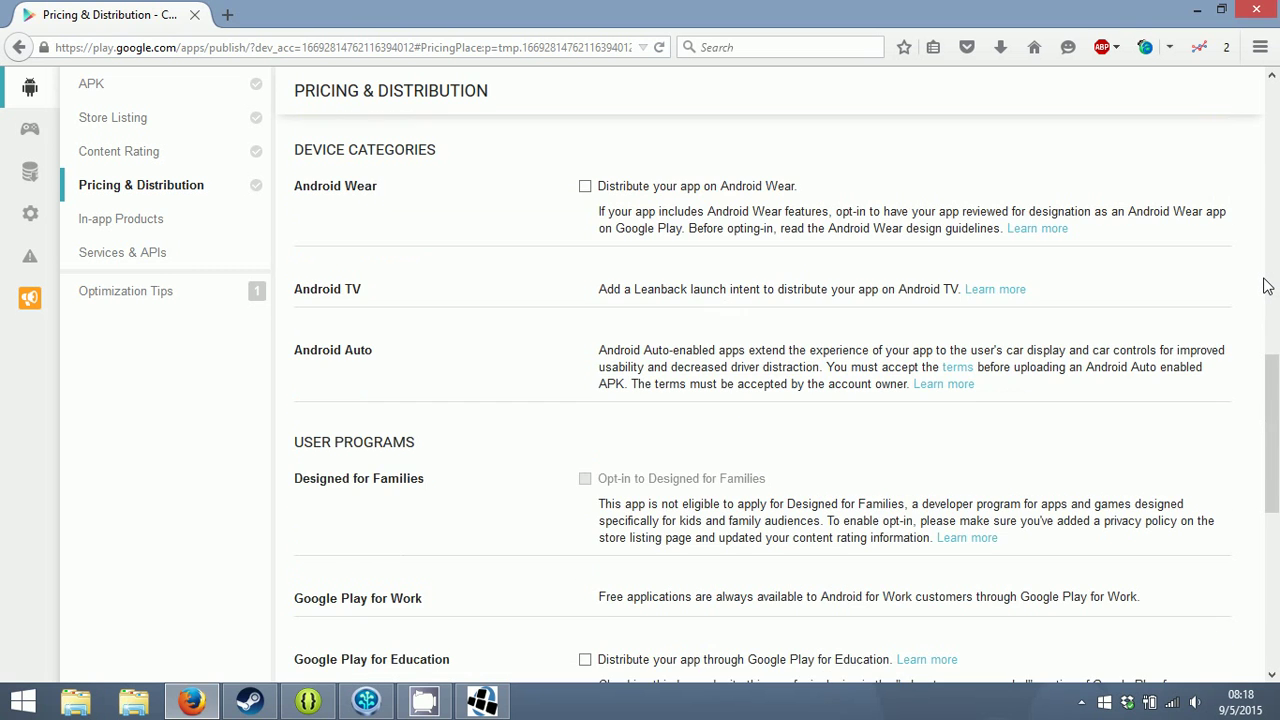
scroll(1265, 285, "up", 1)
scroll(1265, 283, "down", 1)
scroll(570, 410, "down", 4)
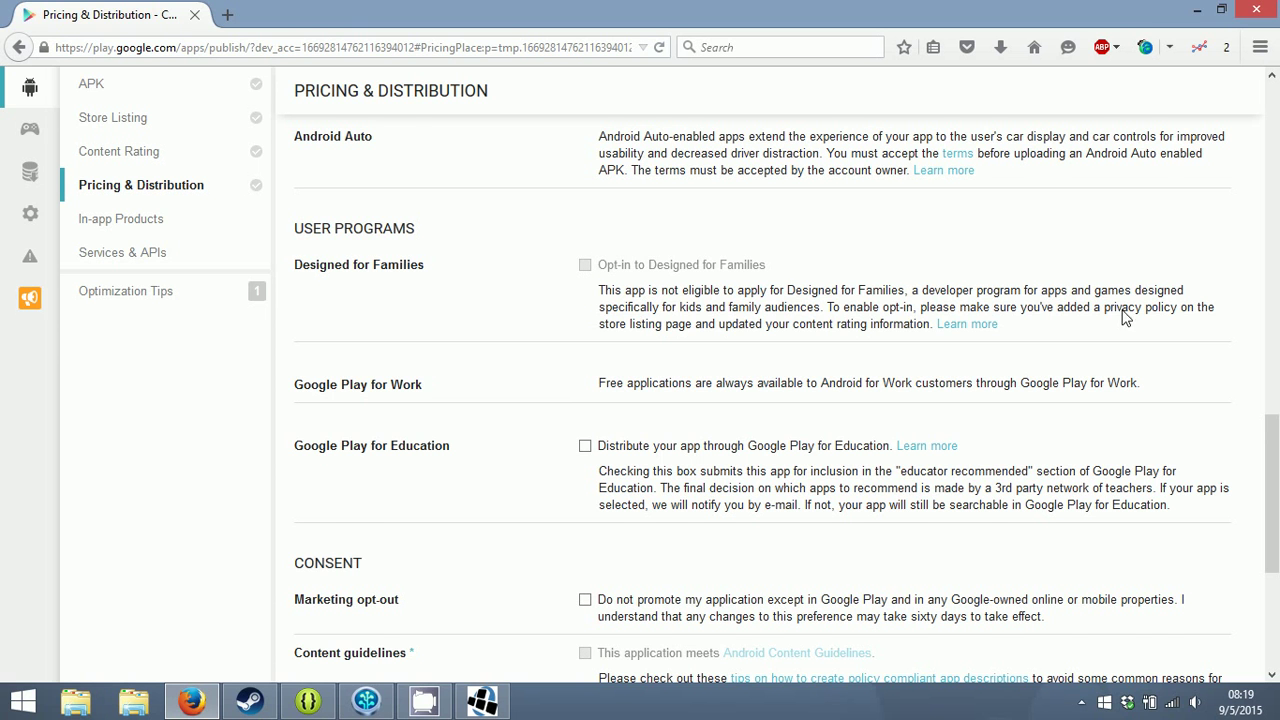
left_click_drag(1122, 307, 1237, 300)
scroll(404, 292, "down", 2)
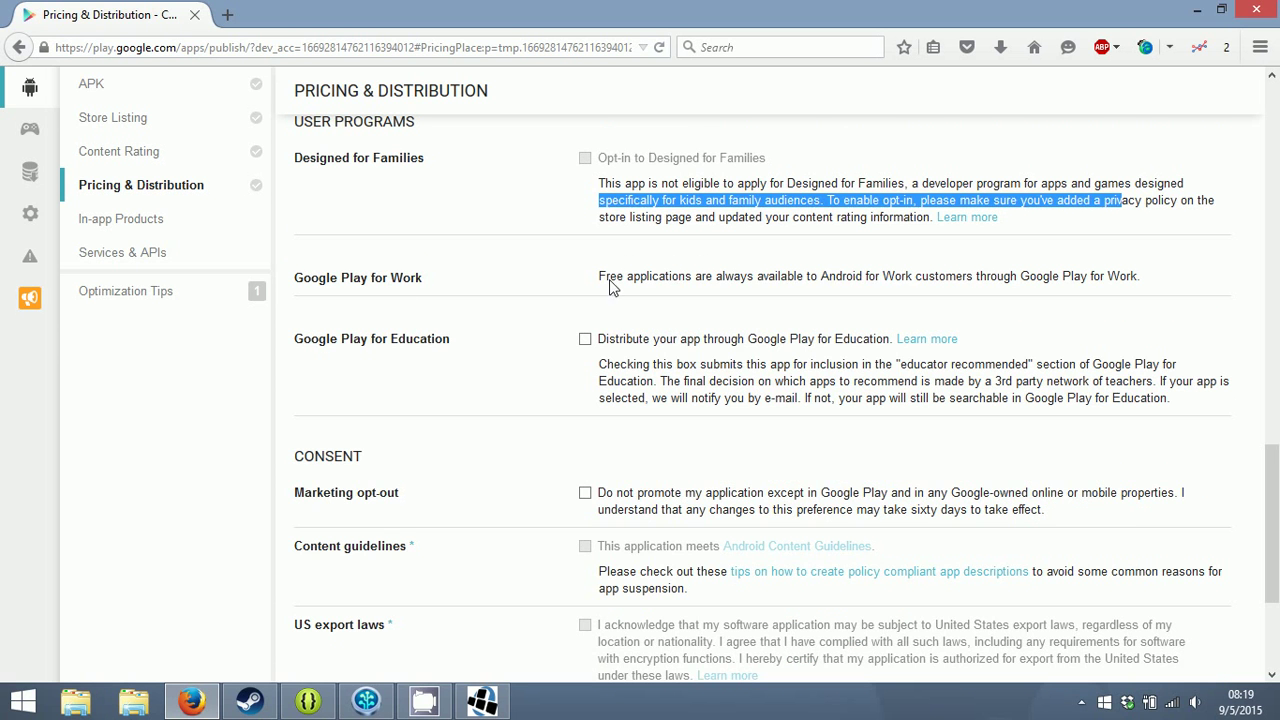
left_click_drag(609, 277, 958, 277)
scroll(690, 280, "down", 2)
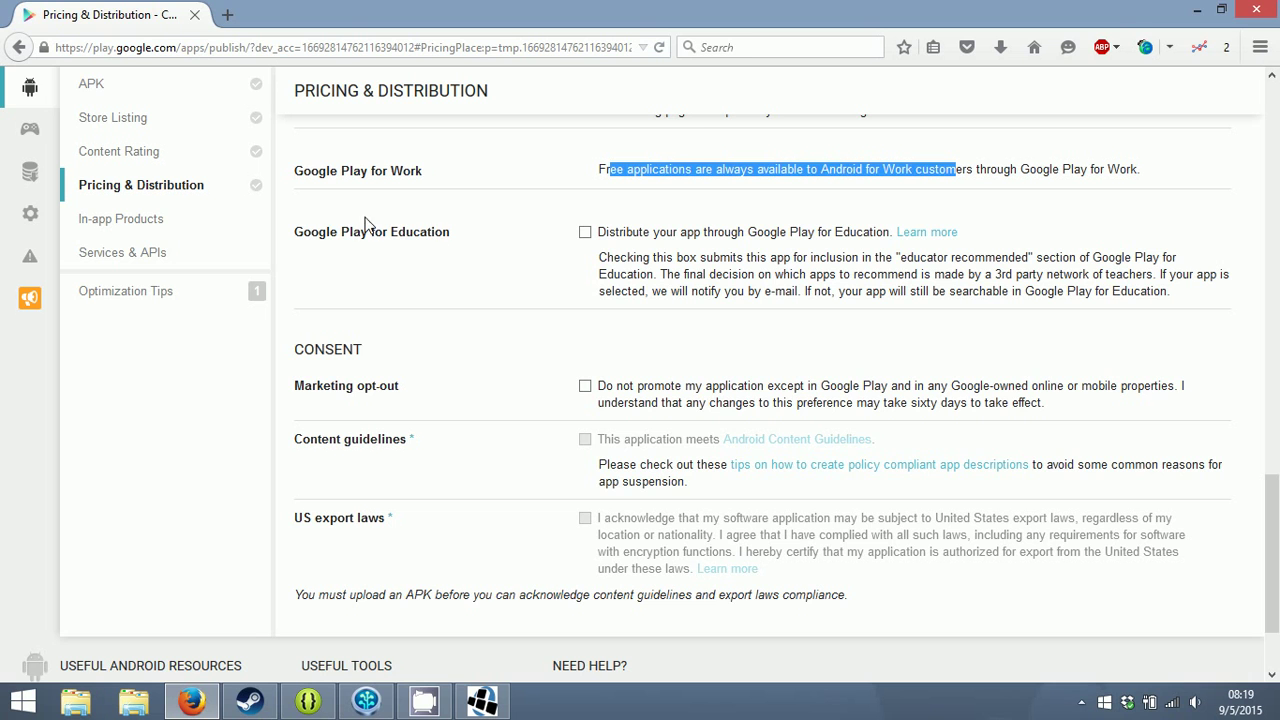
left_click_drag(349, 245, 629, 294)
left_click(736, 291)
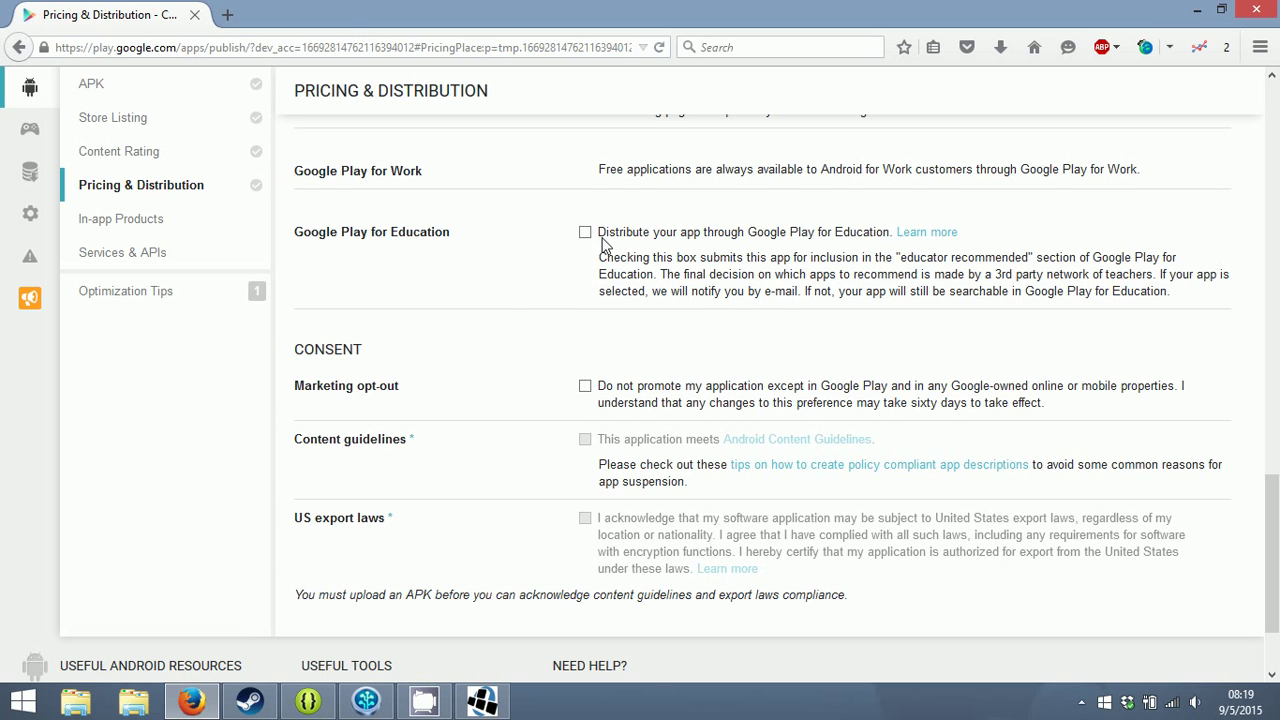
- Tick Google Play for Education, read its curriculum subject criteria (Math onward), then cancel the opt-in
left_click(585, 232)
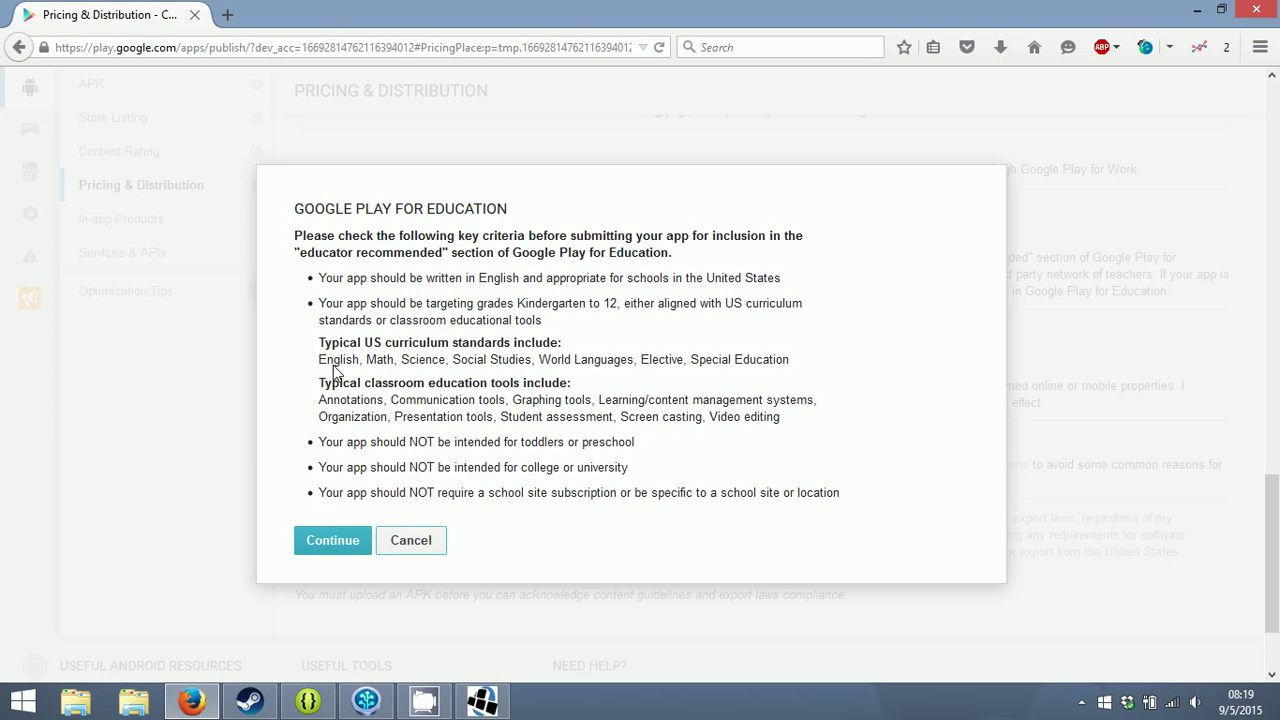
left_click_drag(334, 362, 775, 368)
left_click(389, 358)
left_click_drag(364, 362, 436, 360)
left_click(436, 360)
left_click_drag(362, 366, 714, 369)
left_click(714, 369)
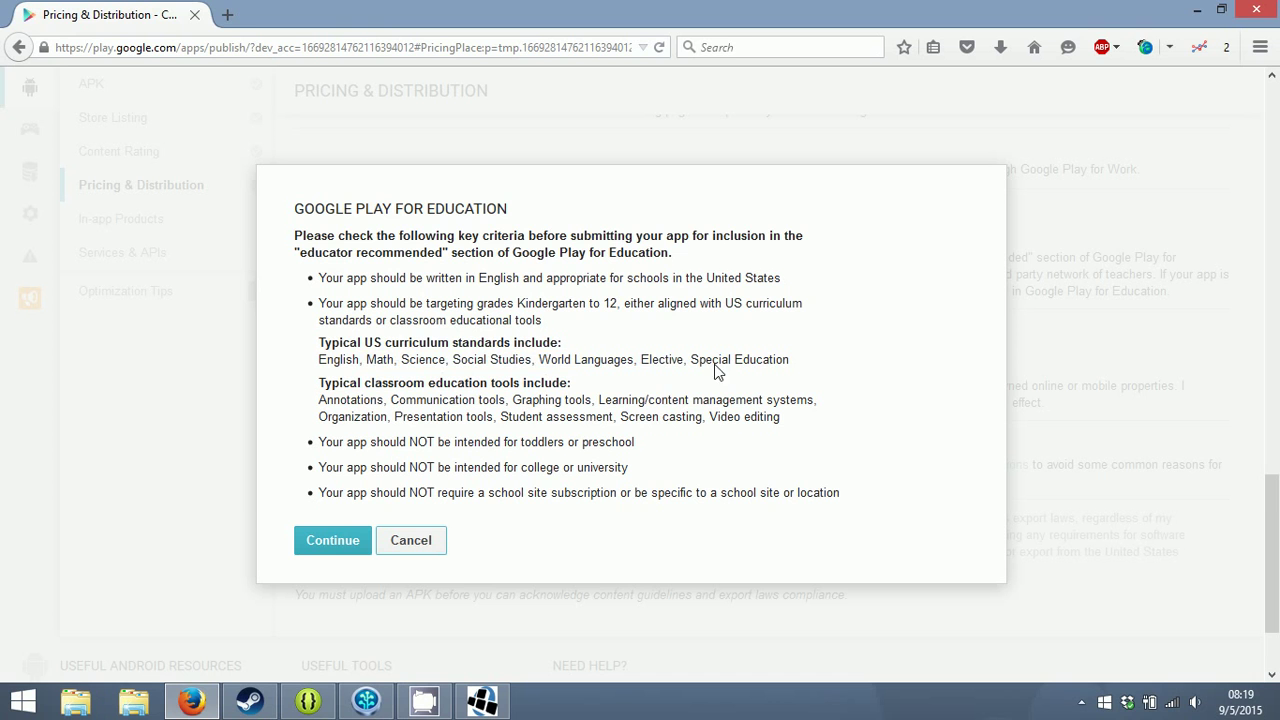
left_click(427, 541)
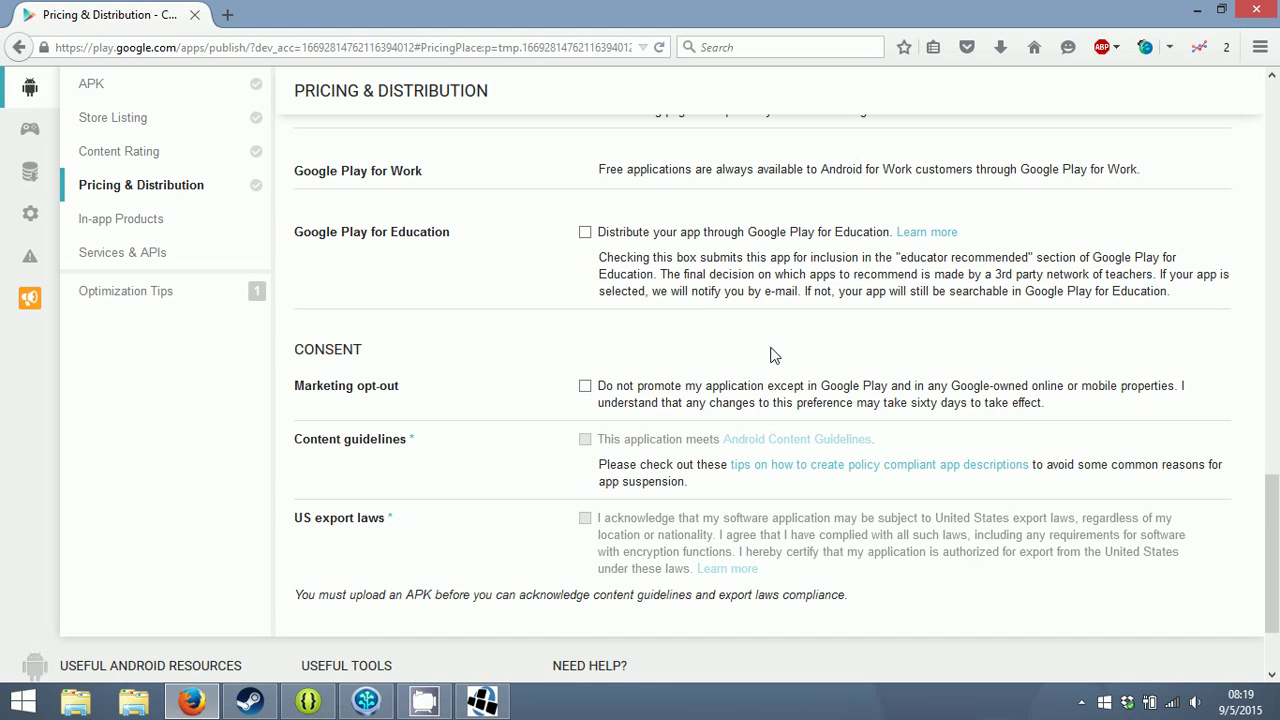
- Note the APK notice, save the Pricing & Distribution draft, and open In-app Products
scroll(620, 367, "down", 2)
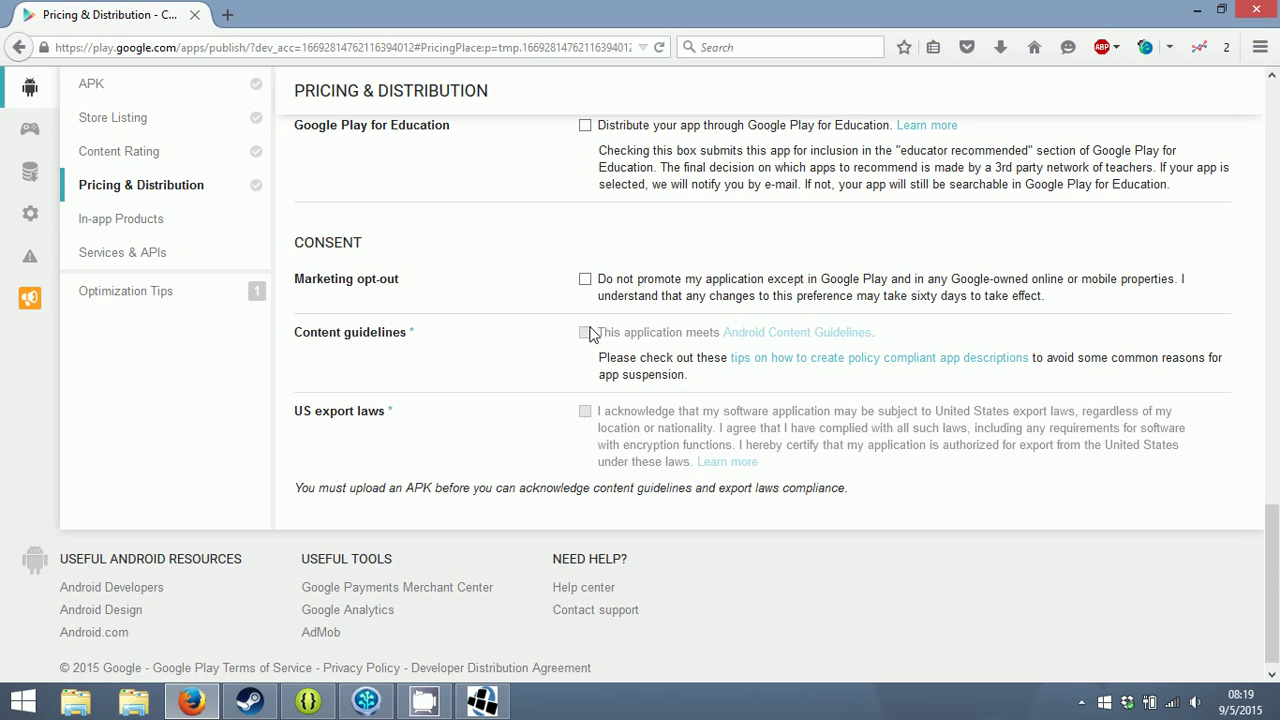
left_click_drag(294, 489, 744, 491)
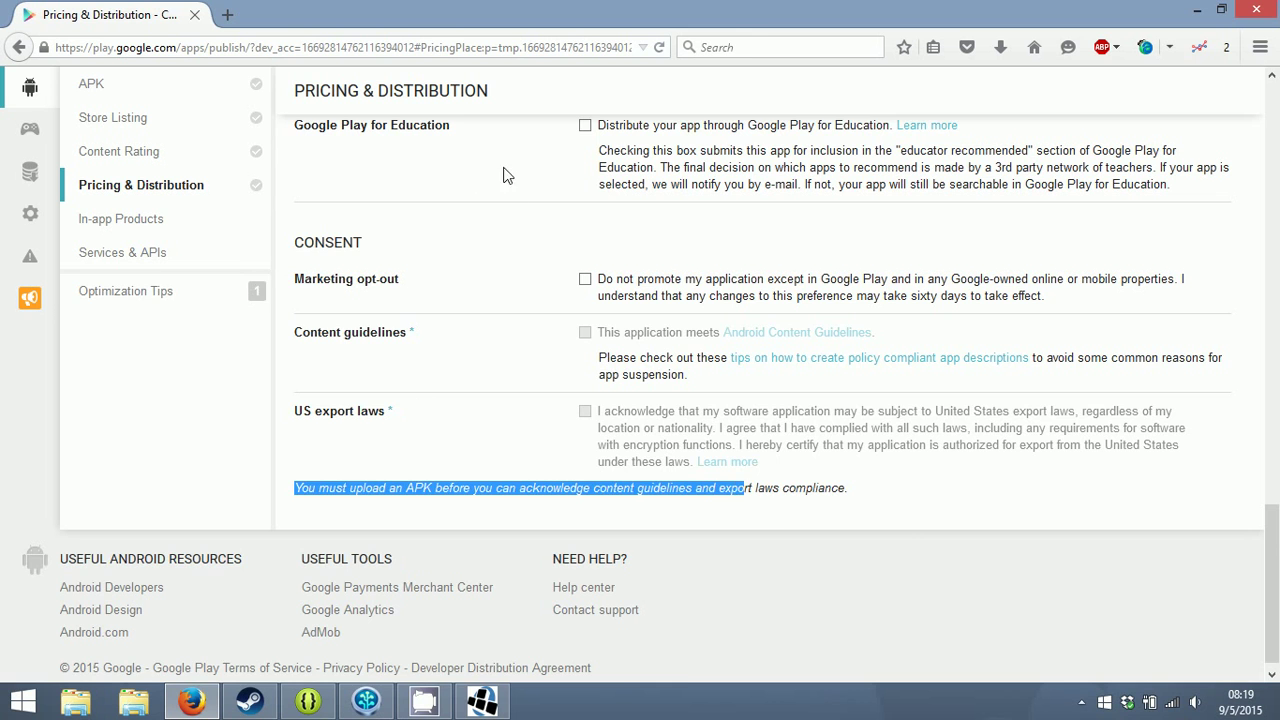
scroll(493, 288, "up", 5)
scroll(1158, 302, "up", 5)
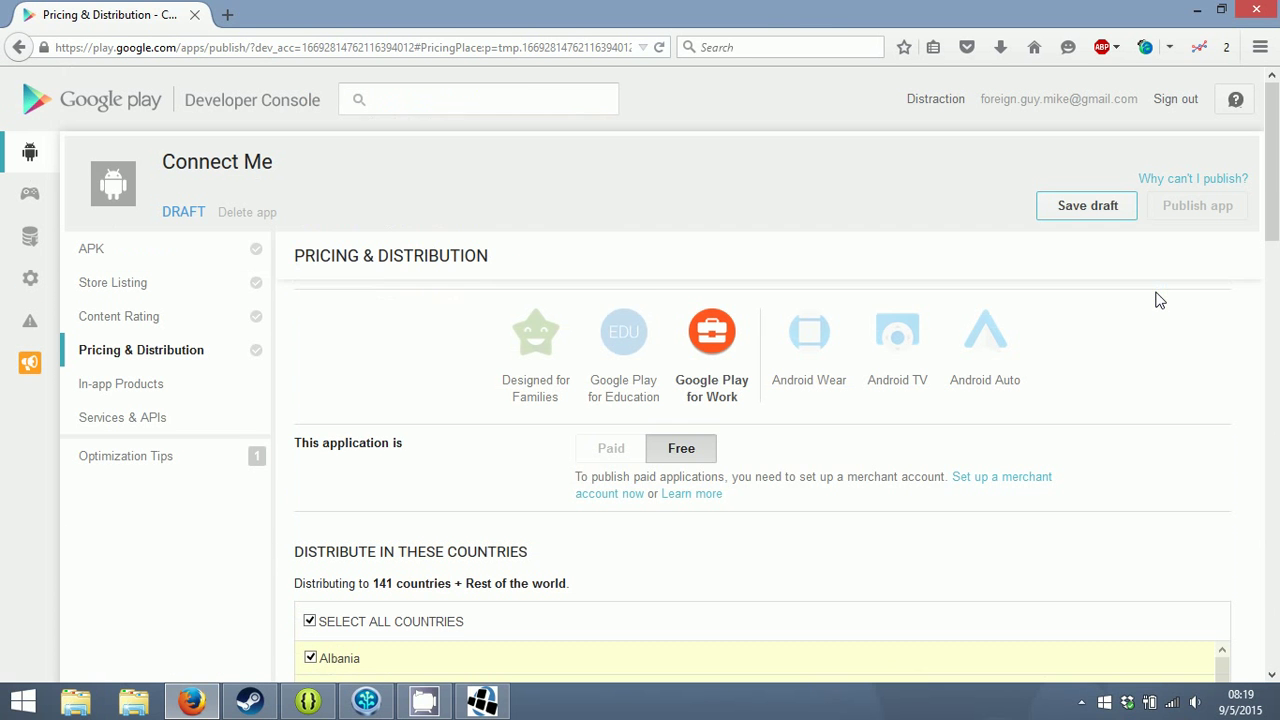
left_click(1068, 212)
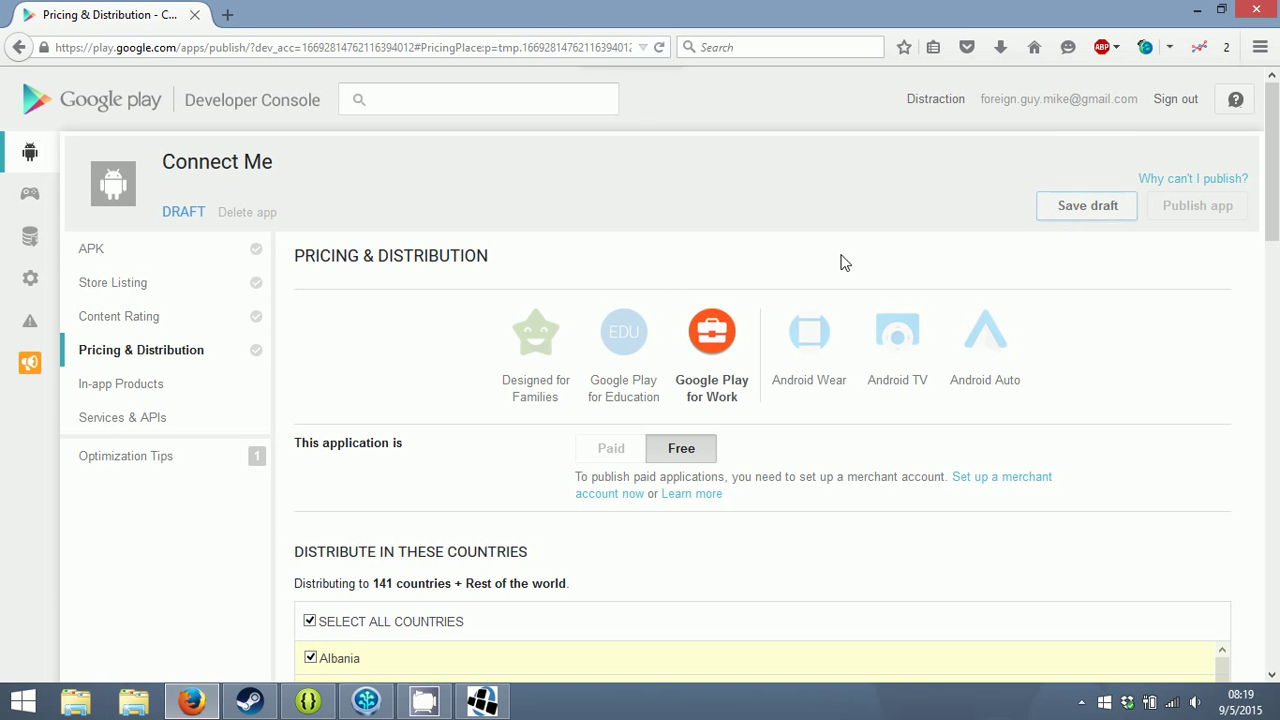
left_click(95, 395)
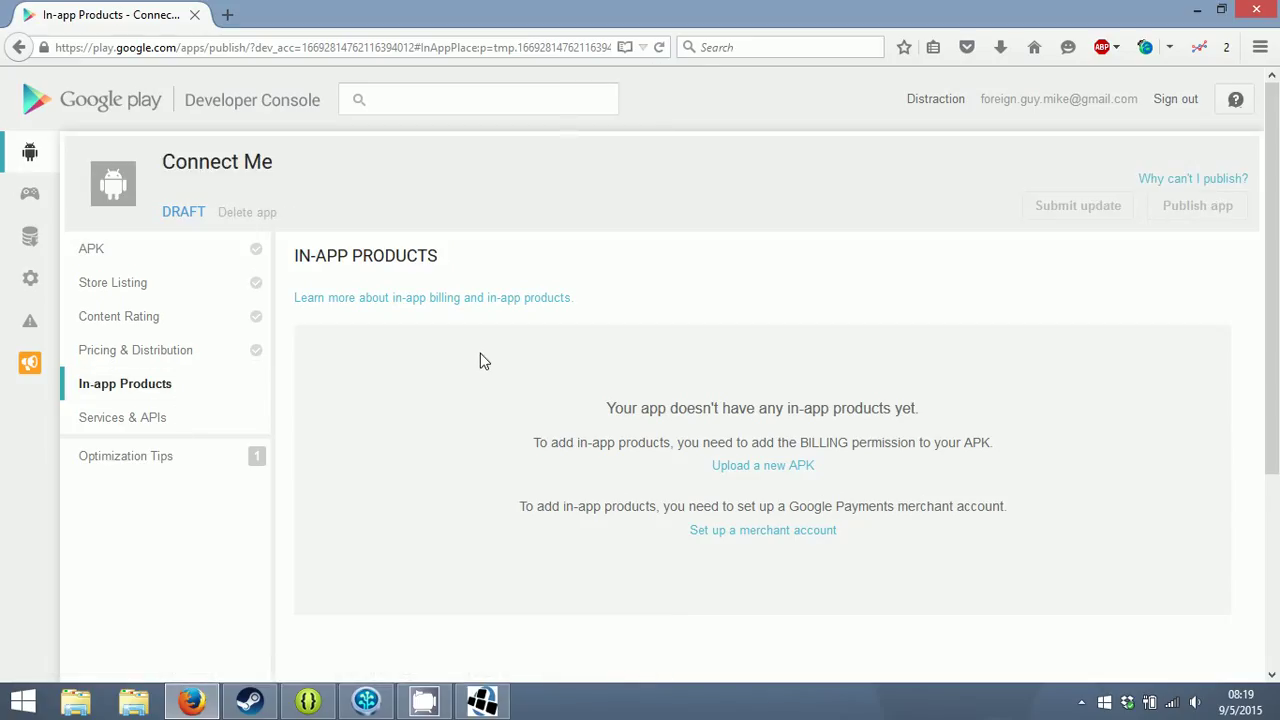
- Open Services & APIs, close the Connect Me game window, and review the license key
left_click(168, 426)
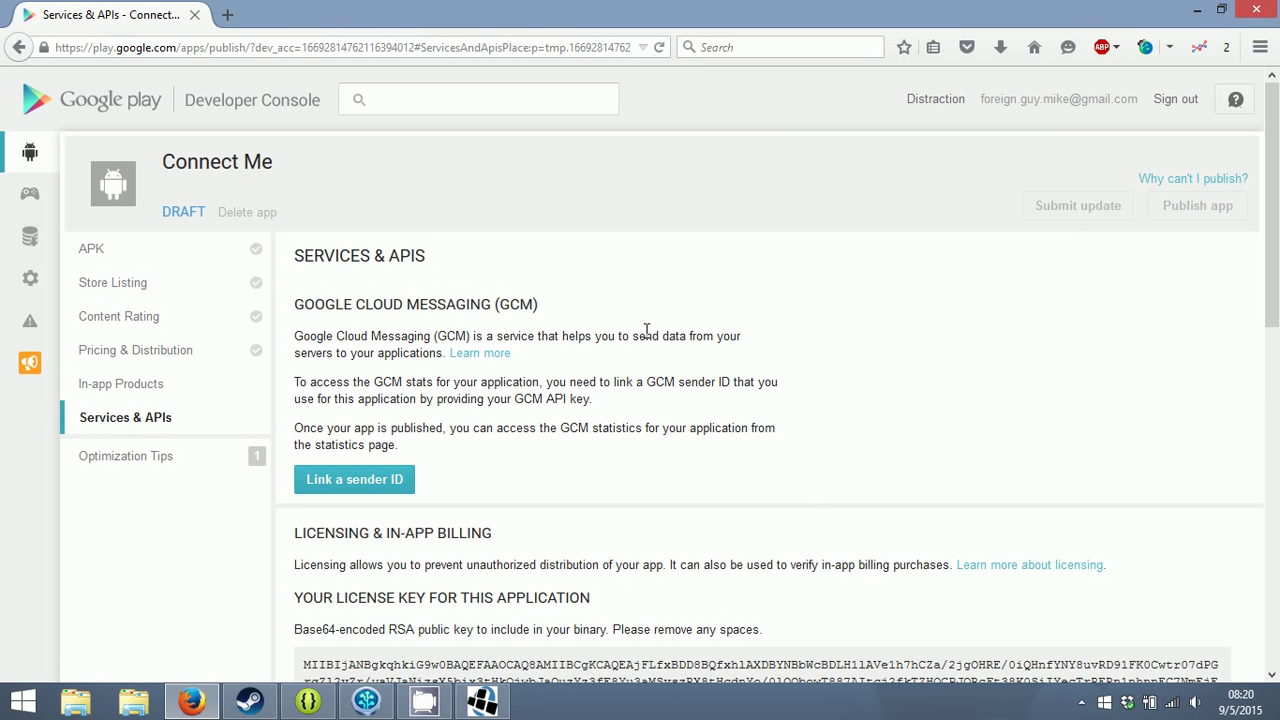
left_click(482, 701)
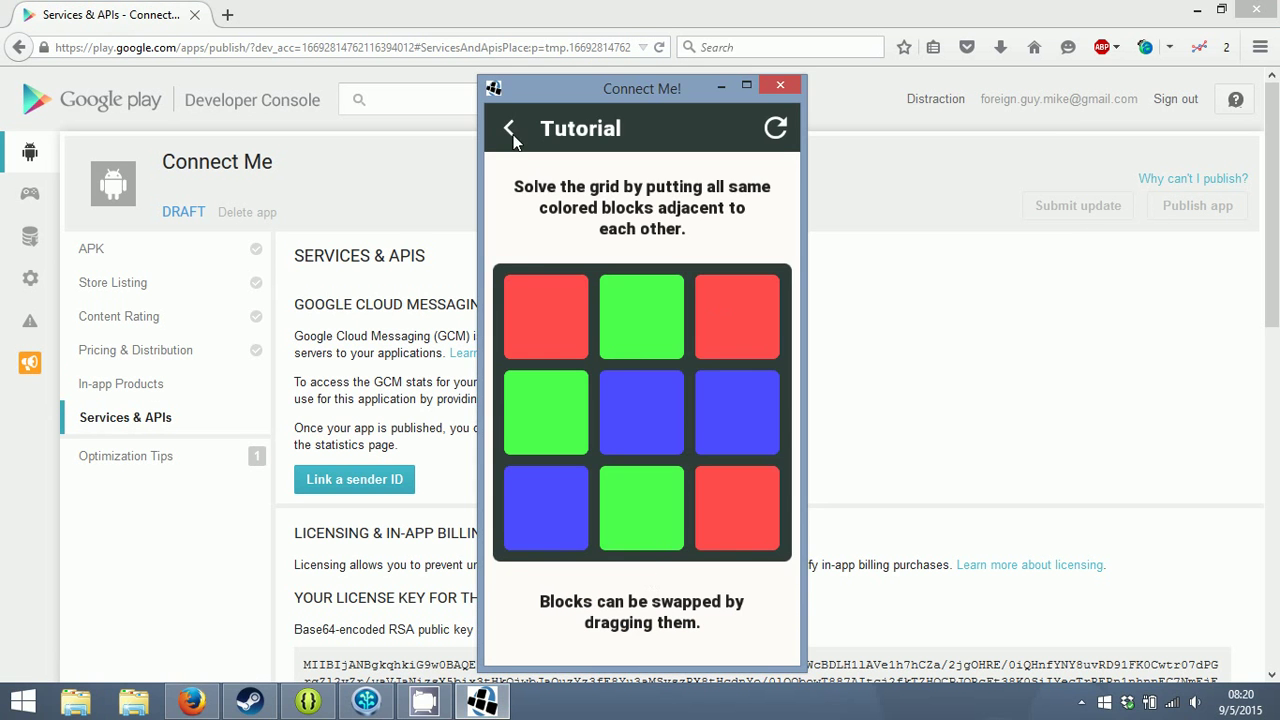
left_click(510, 131)
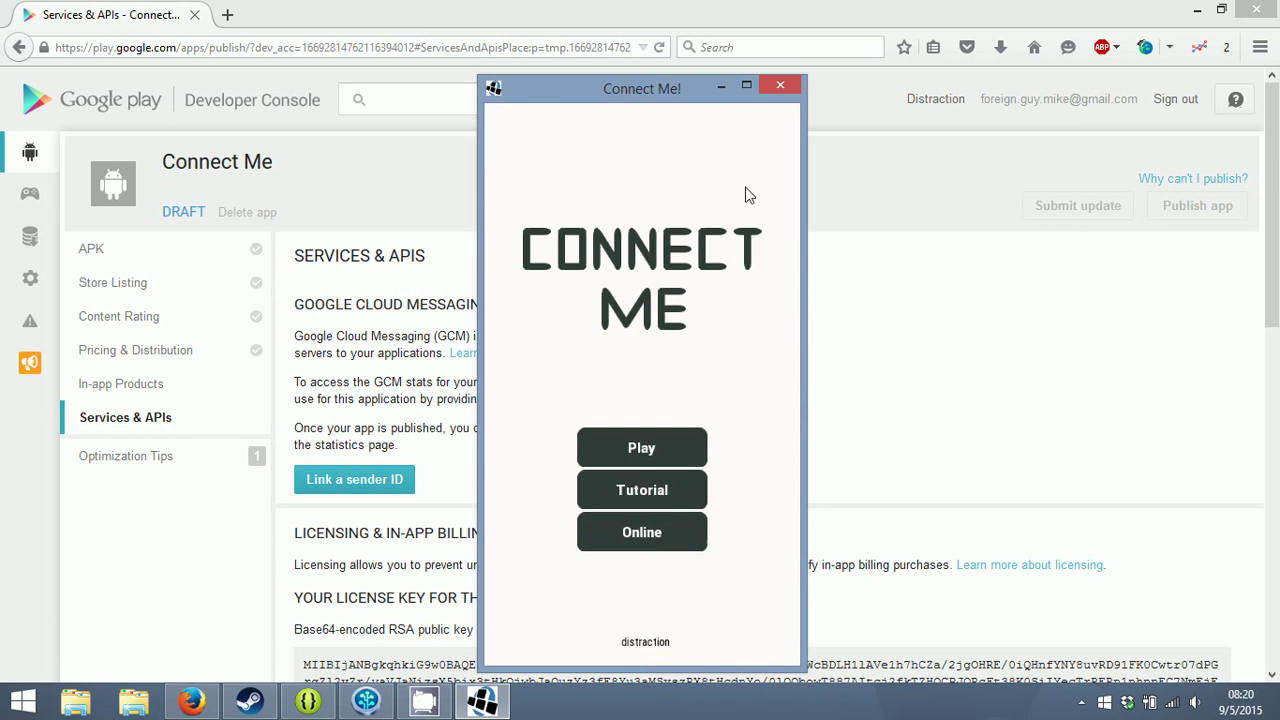
left_click(782, 85)
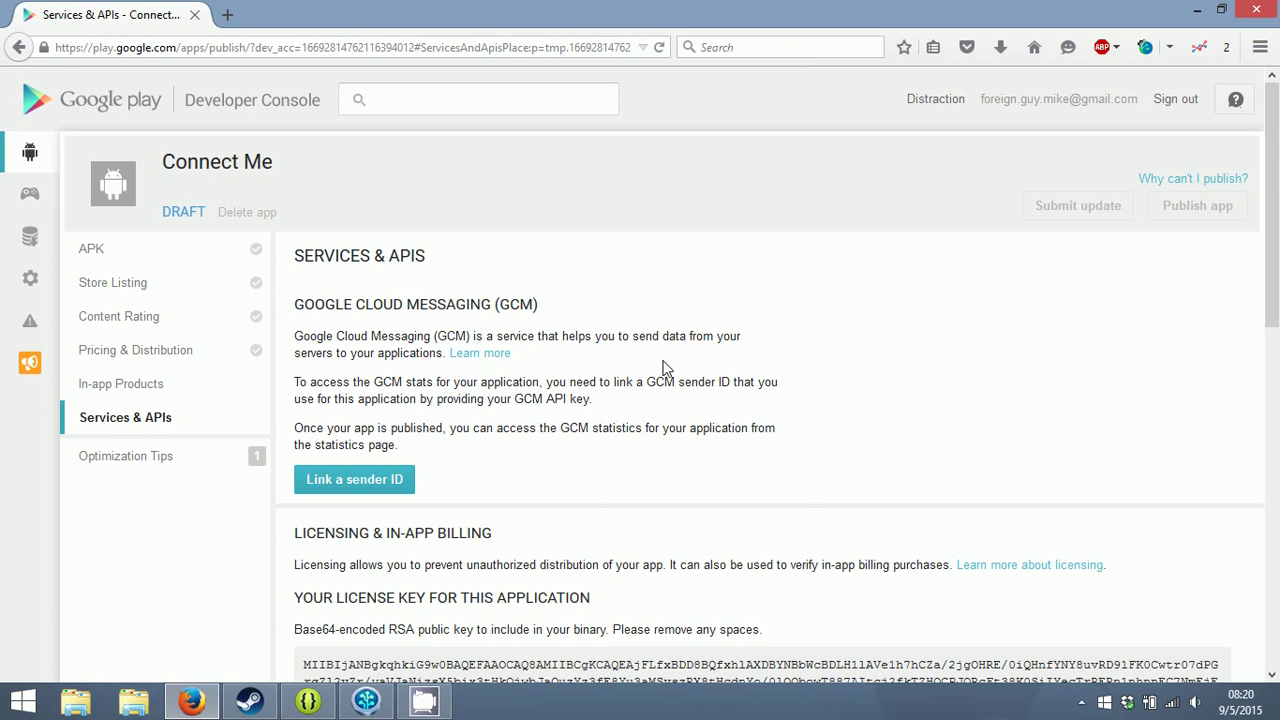
scroll(665, 368, "down", 2)
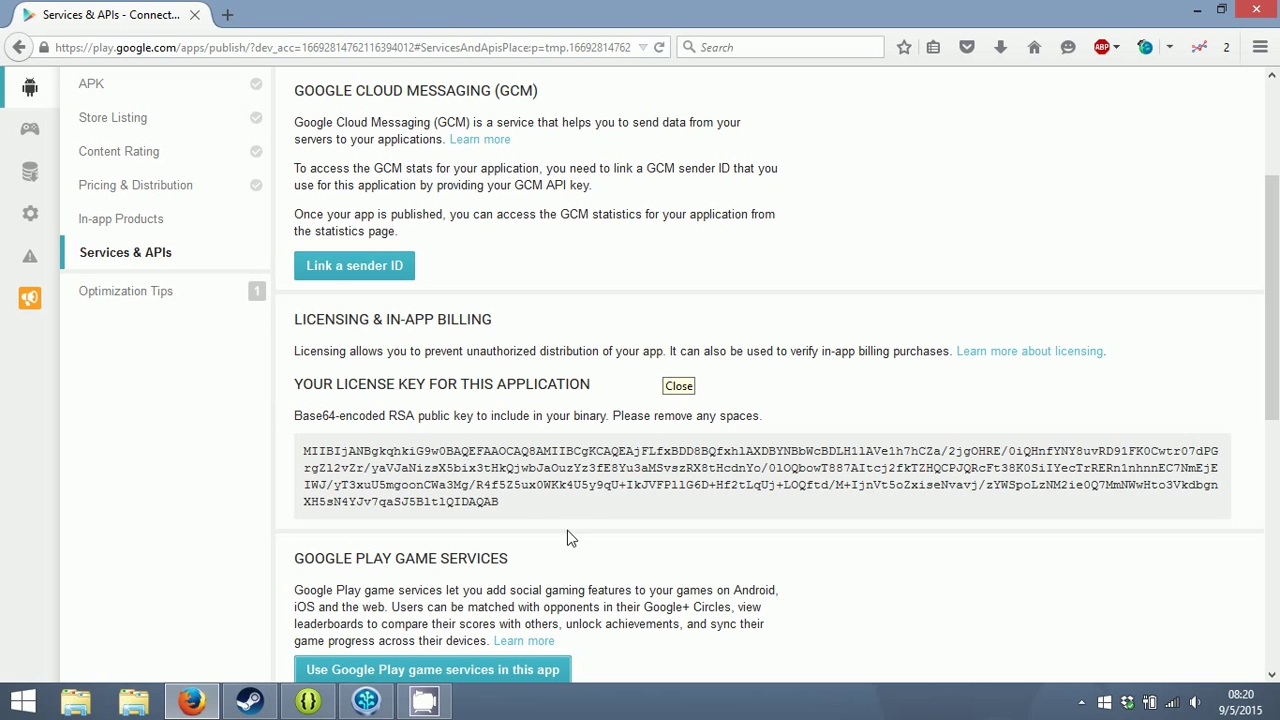
left_click_drag(510, 508, 308, 449)
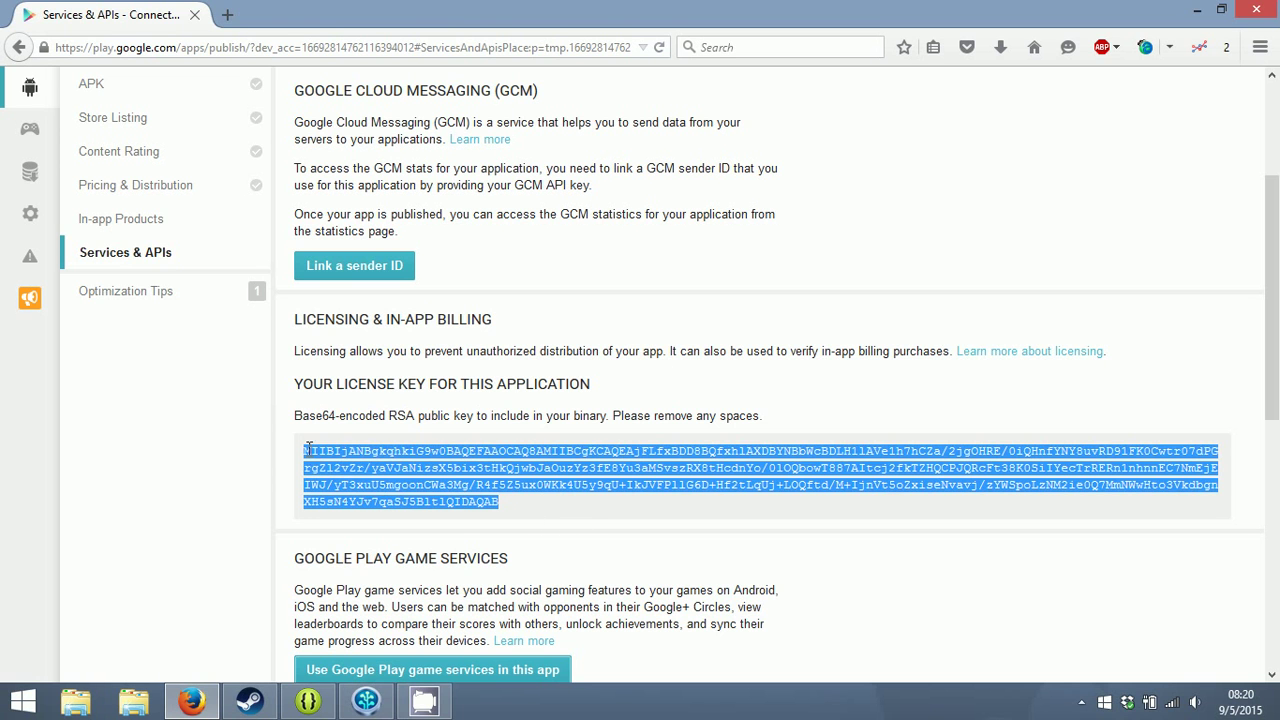
left_click(932, 380)
- Scroll down and choose 'Use Google Play game services in this app'
scroll(958, 378, "down", 1)
scroll(868, 423, "up", 1)
scroll(868, 423, "down", 1)
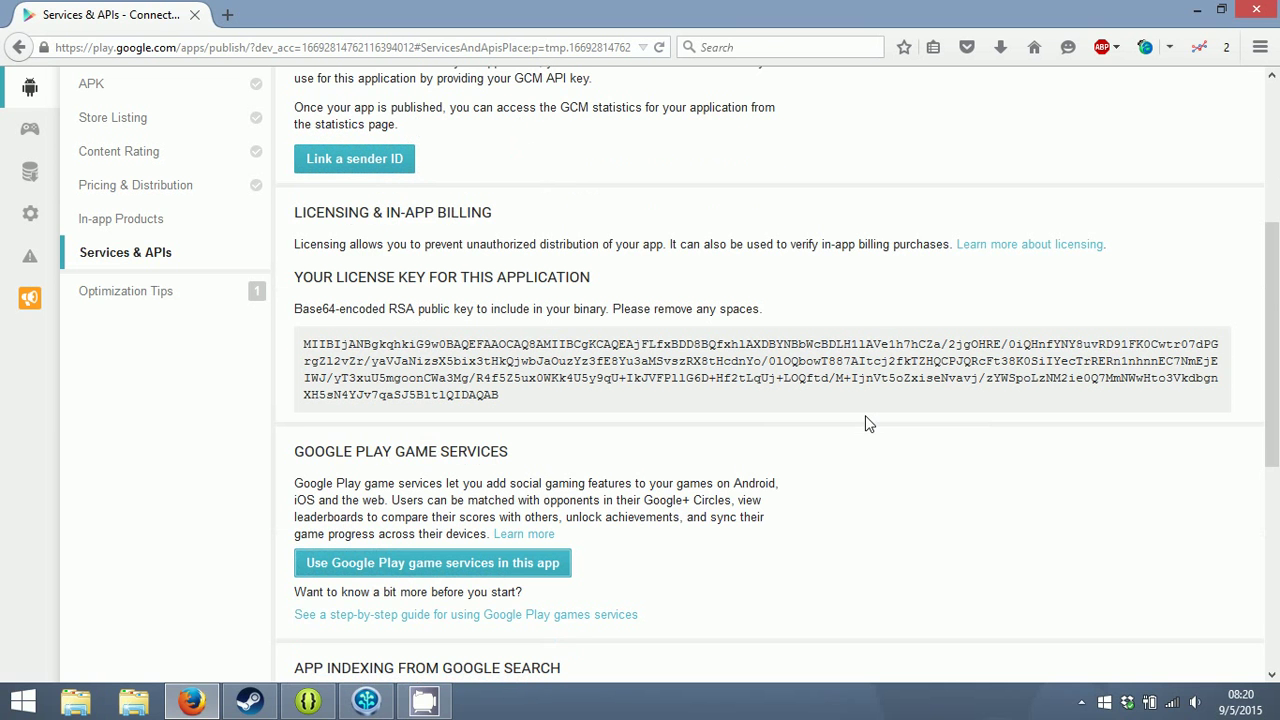
scroll(868, 423, "up", 1)
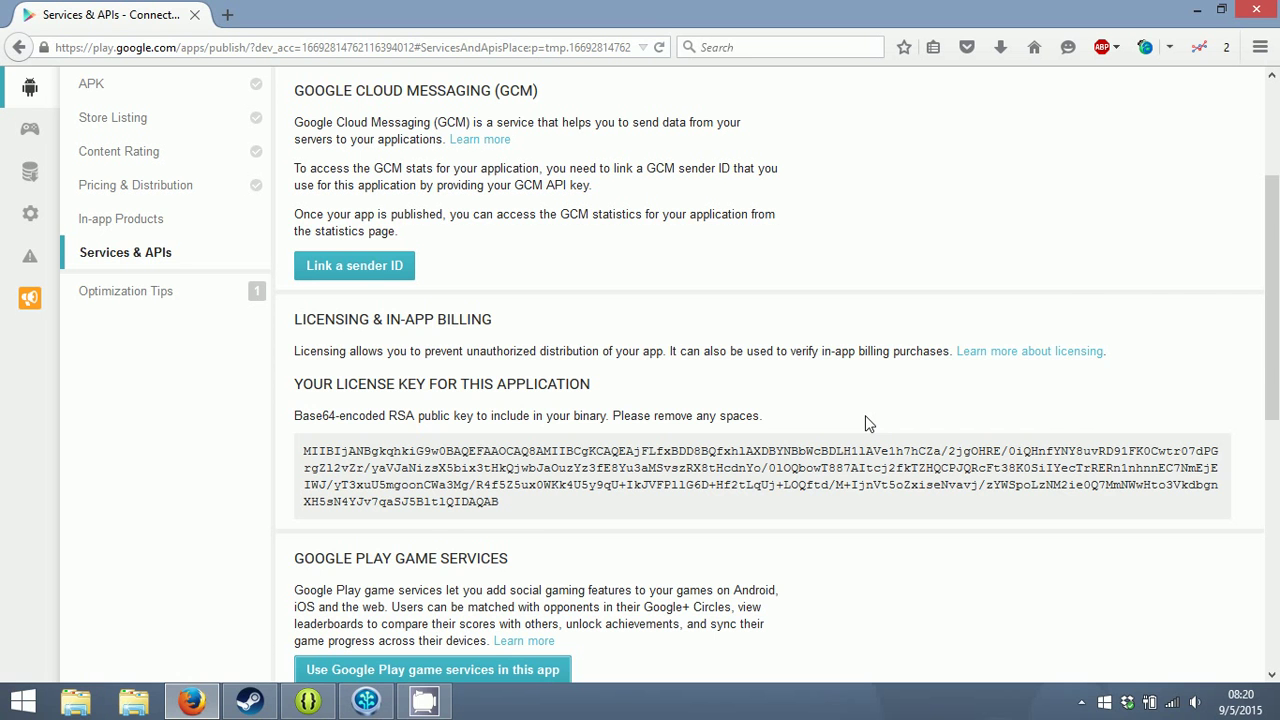
scroll(865, 425, "down", 1)
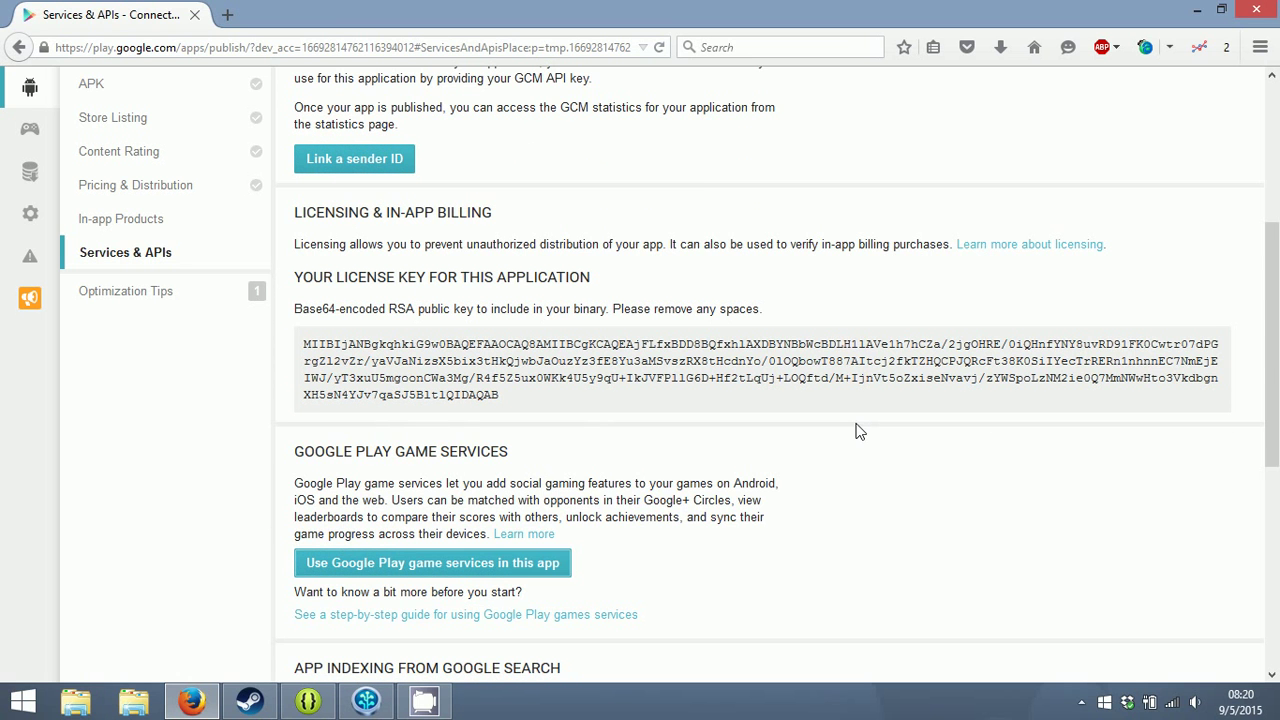
scroll(840, 428, "down", 1)
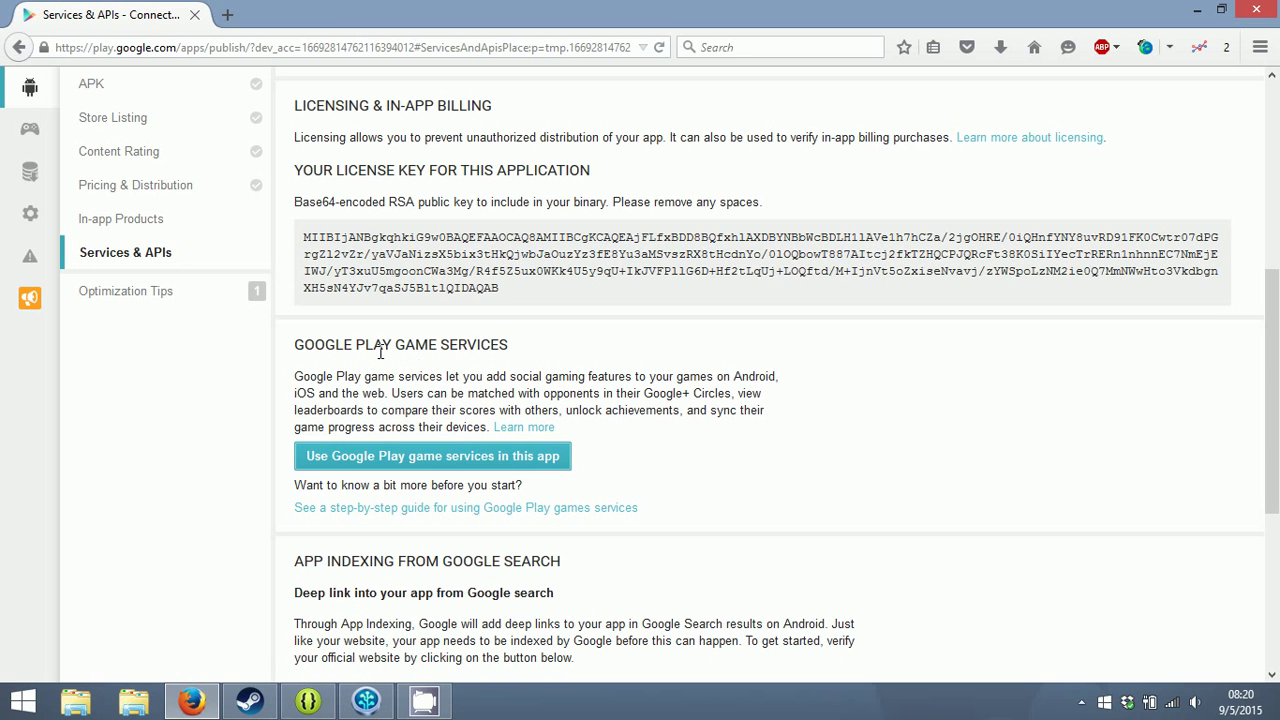
scroll(370, 350, "down", 1)
left_click(449, 352)
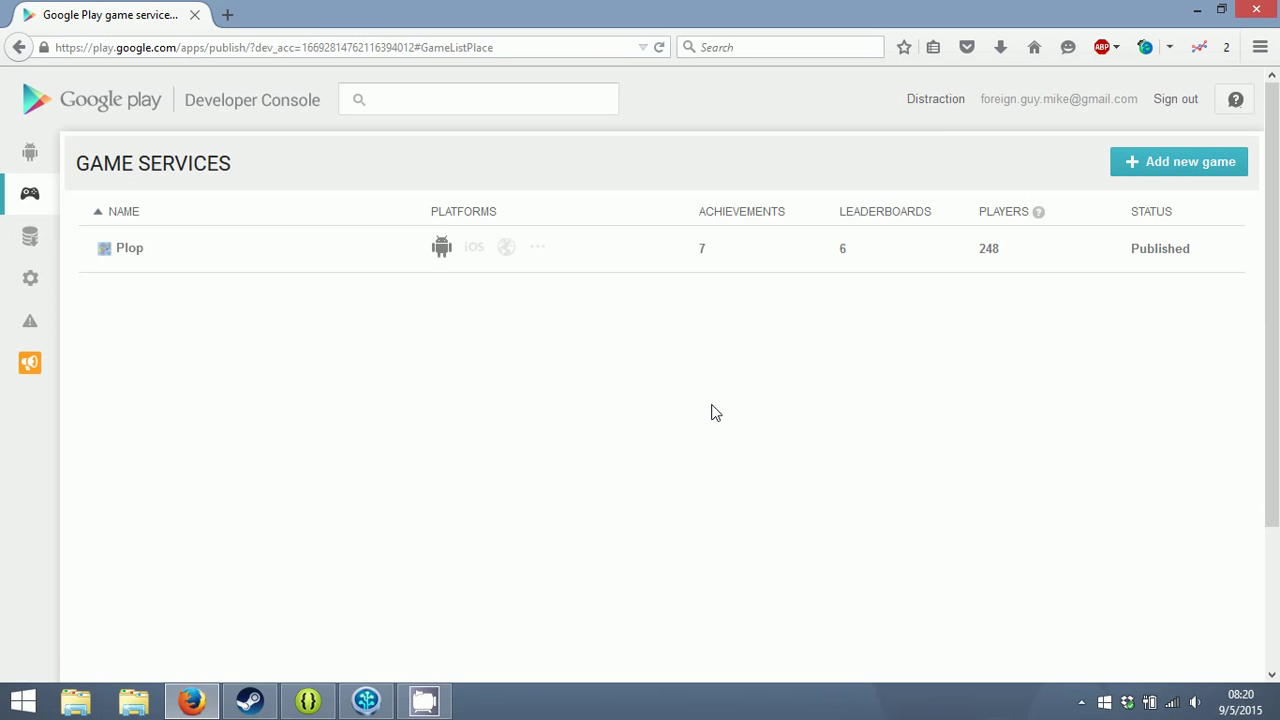
- Add a new game named 'Connect Me', pick the Puzzle category, and continue
left_click(1168, 168)
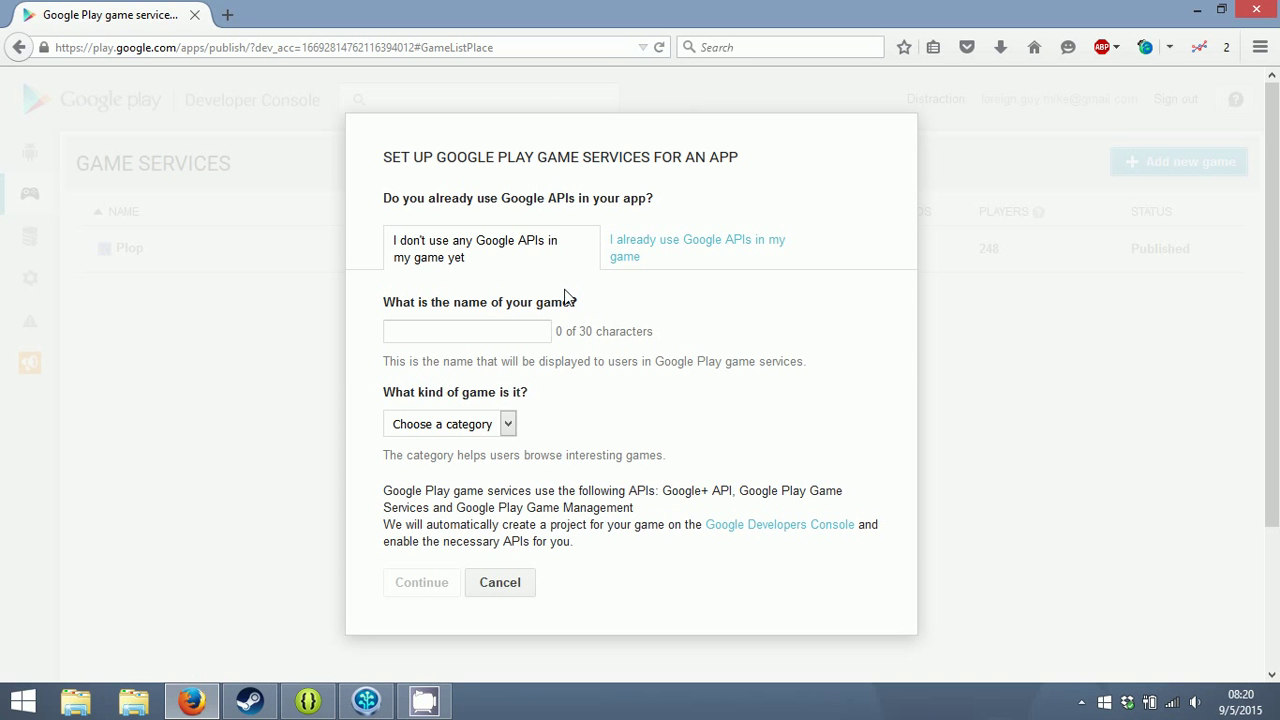
left_click(510, 331)
type("Connect Me")
left_click(509, 423)
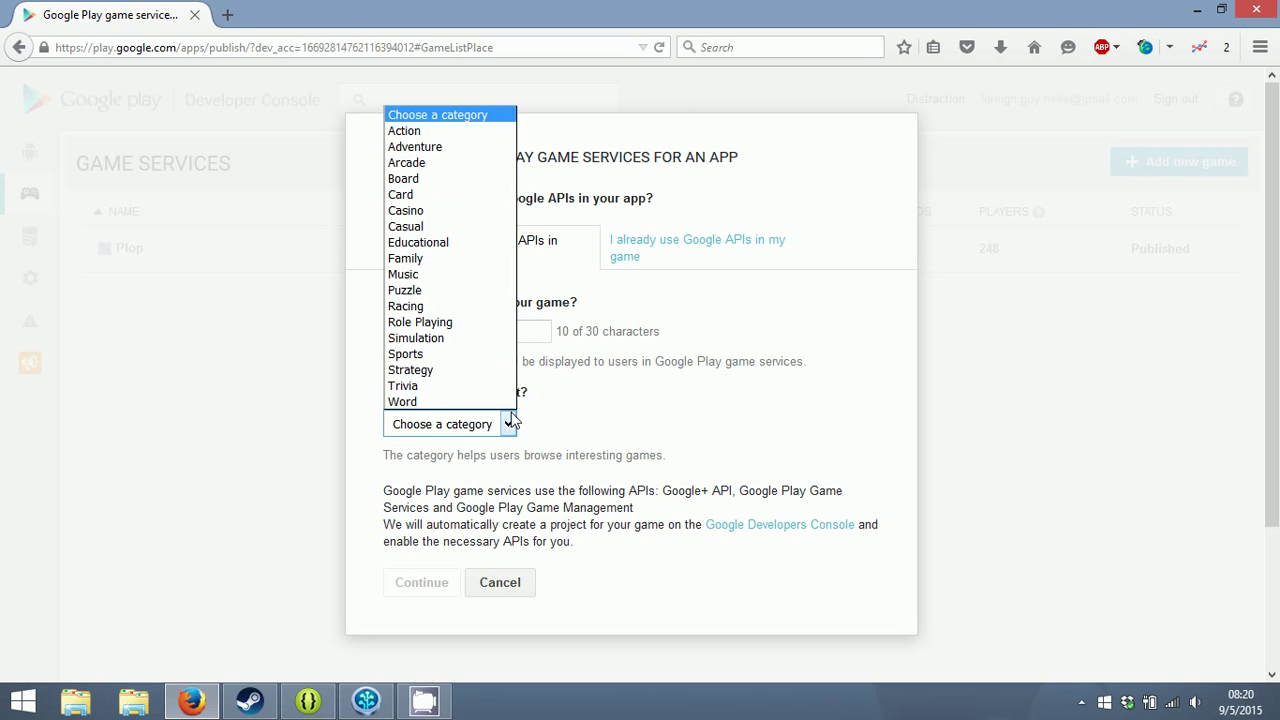
left_click(490, 290)
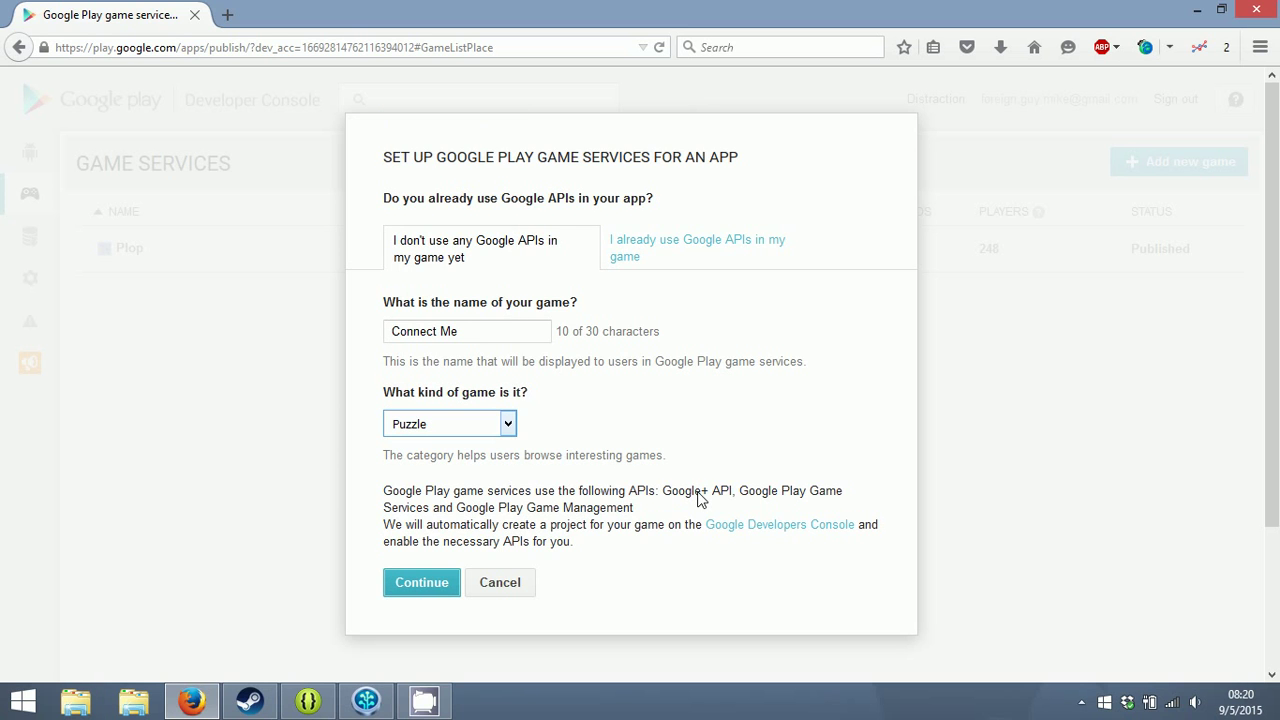
left_click(438, 588)
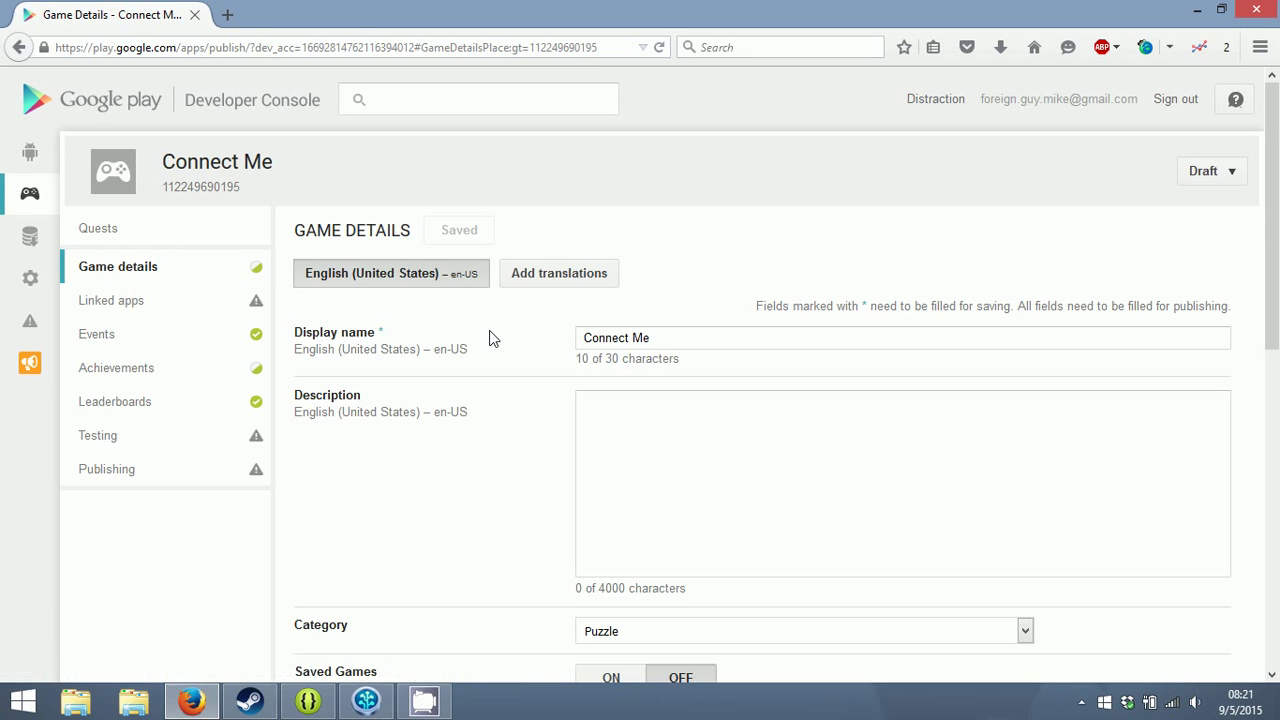
- Review the Connect Me game details page and look at its Linked apps section
scroll(490, 338, "down", 4)
scroll(490, 338, "up", 2)
scroll(490, 338, "down", 6)
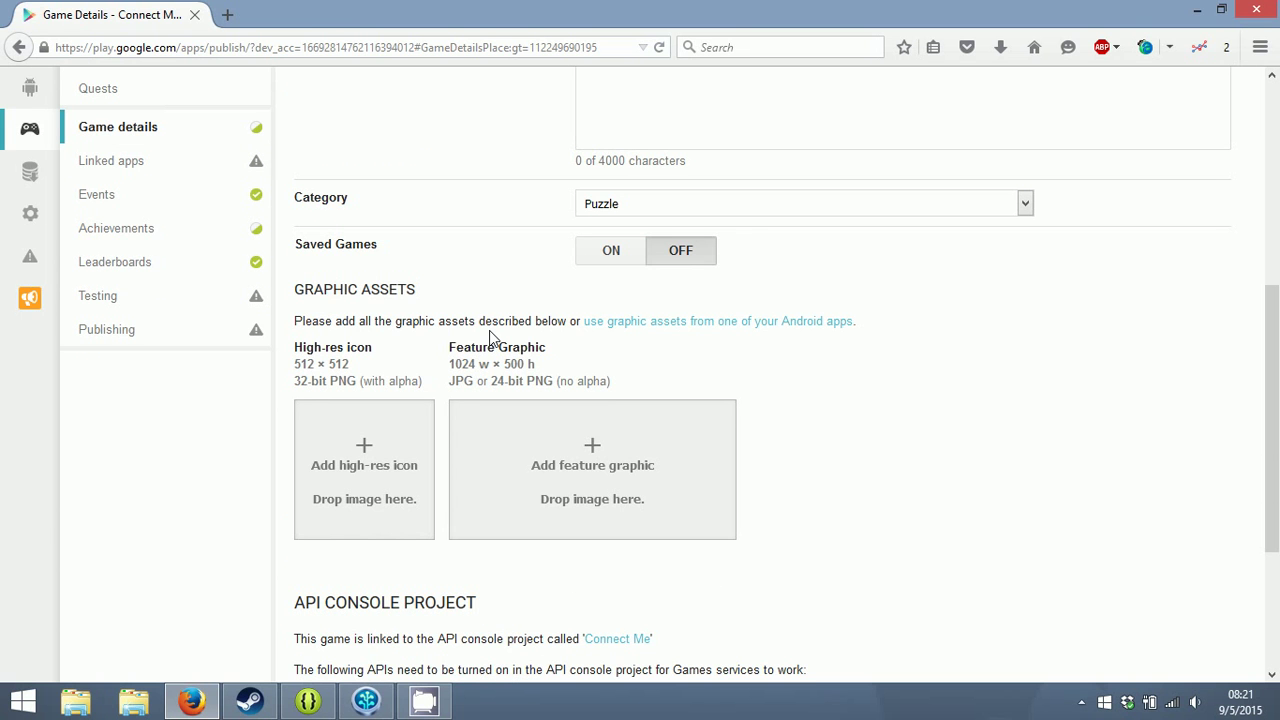
scroll(490, 338, "down", 3)
scroll(490, 338, "up", 7)
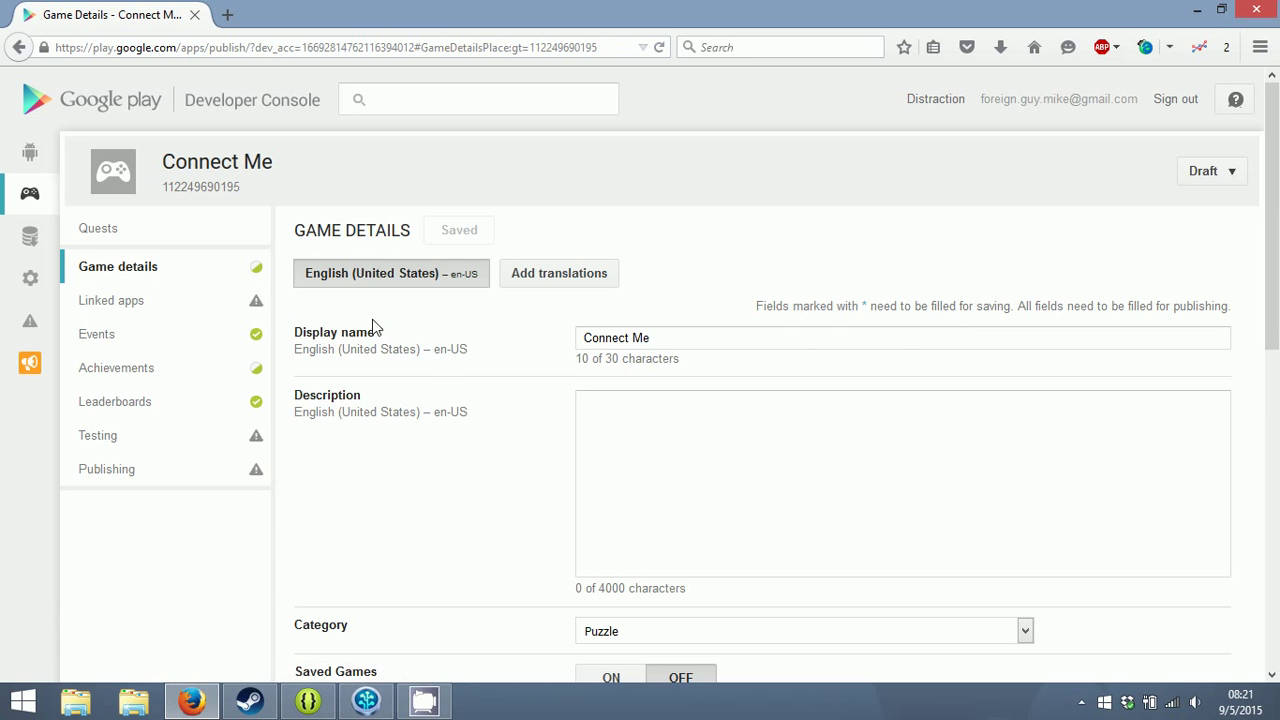
left_click(200, 303)
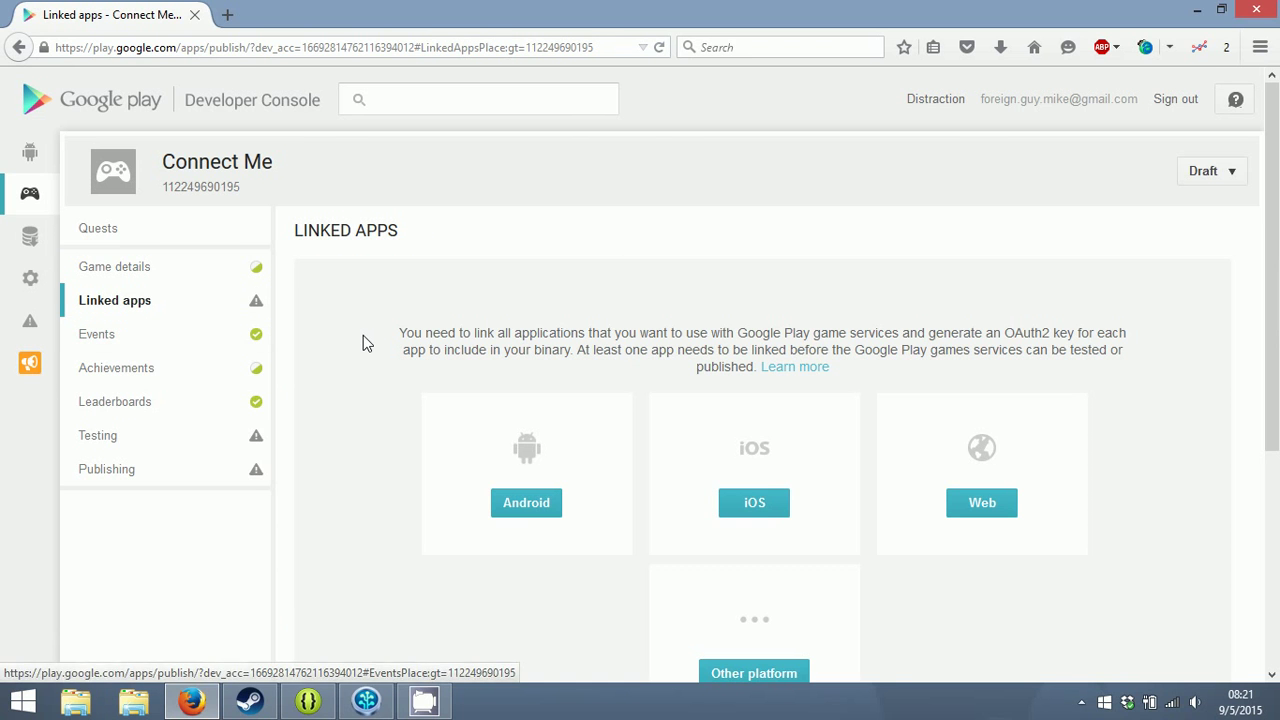
scroll(363, 340, "down", 2)
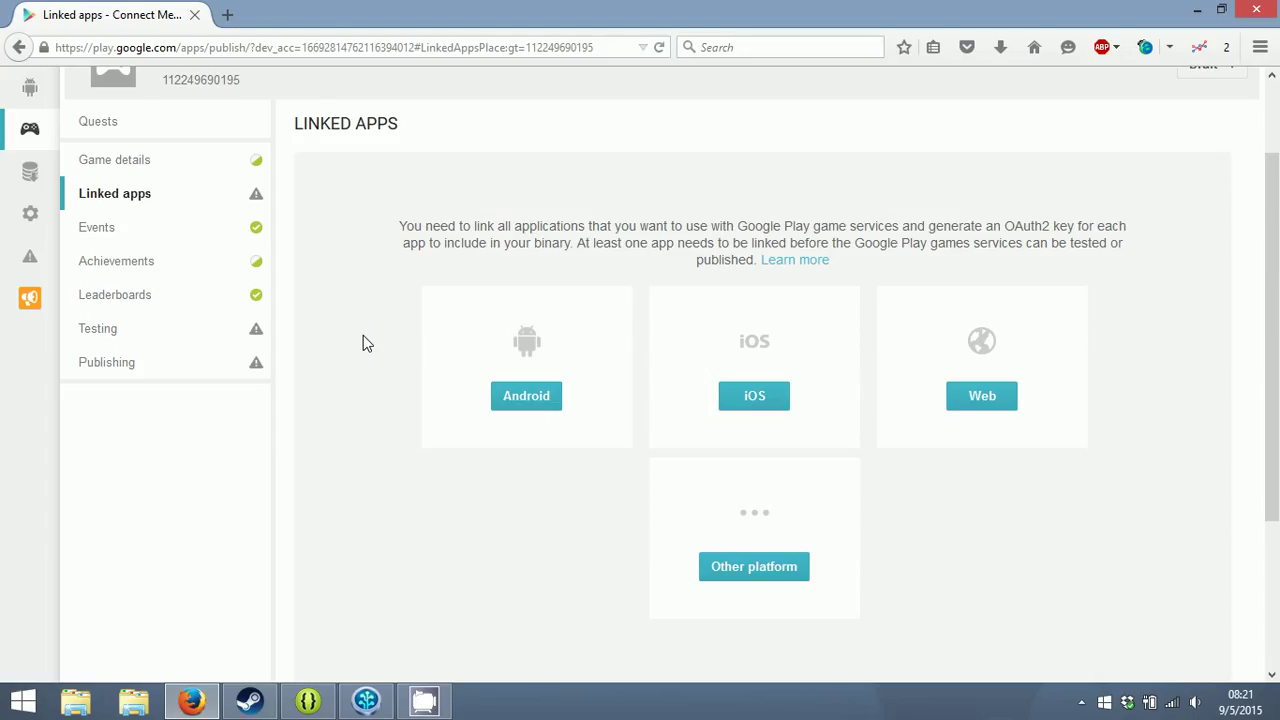
scroll(363, 343, "up", 2)
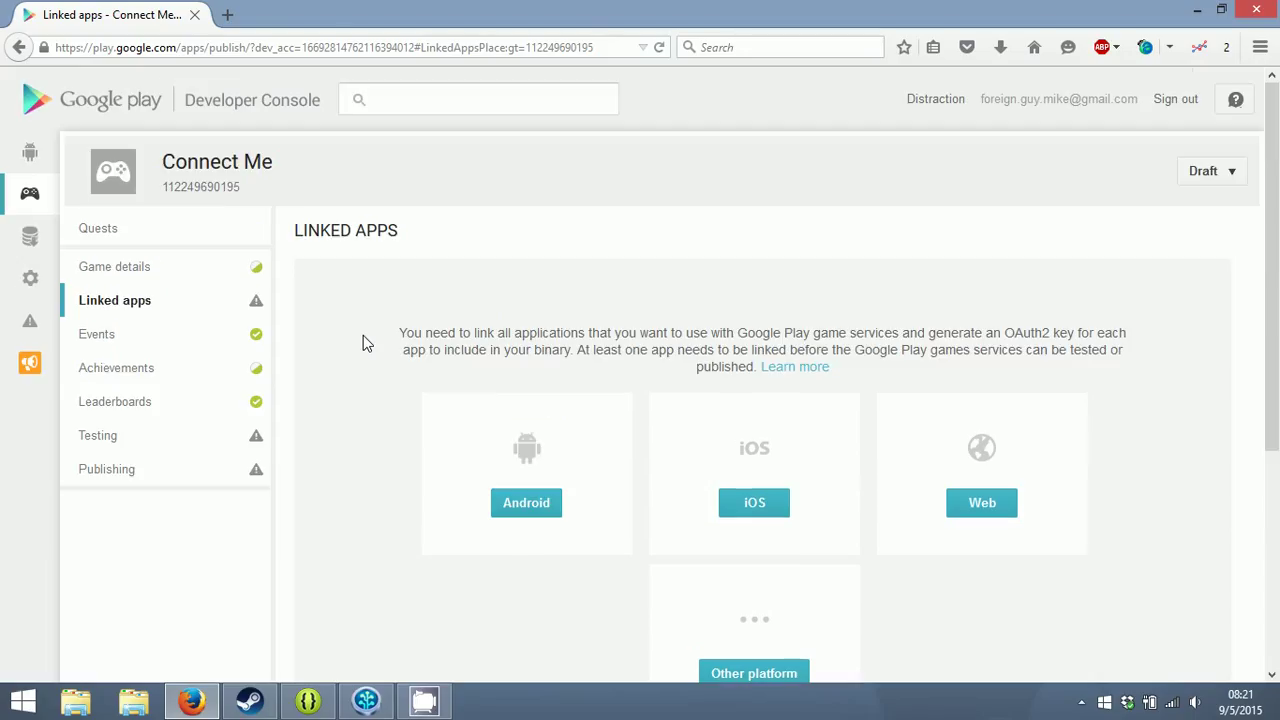
- Return to the games list, reopen Connect Me, and open Linked apps again
left_click(26, 200)
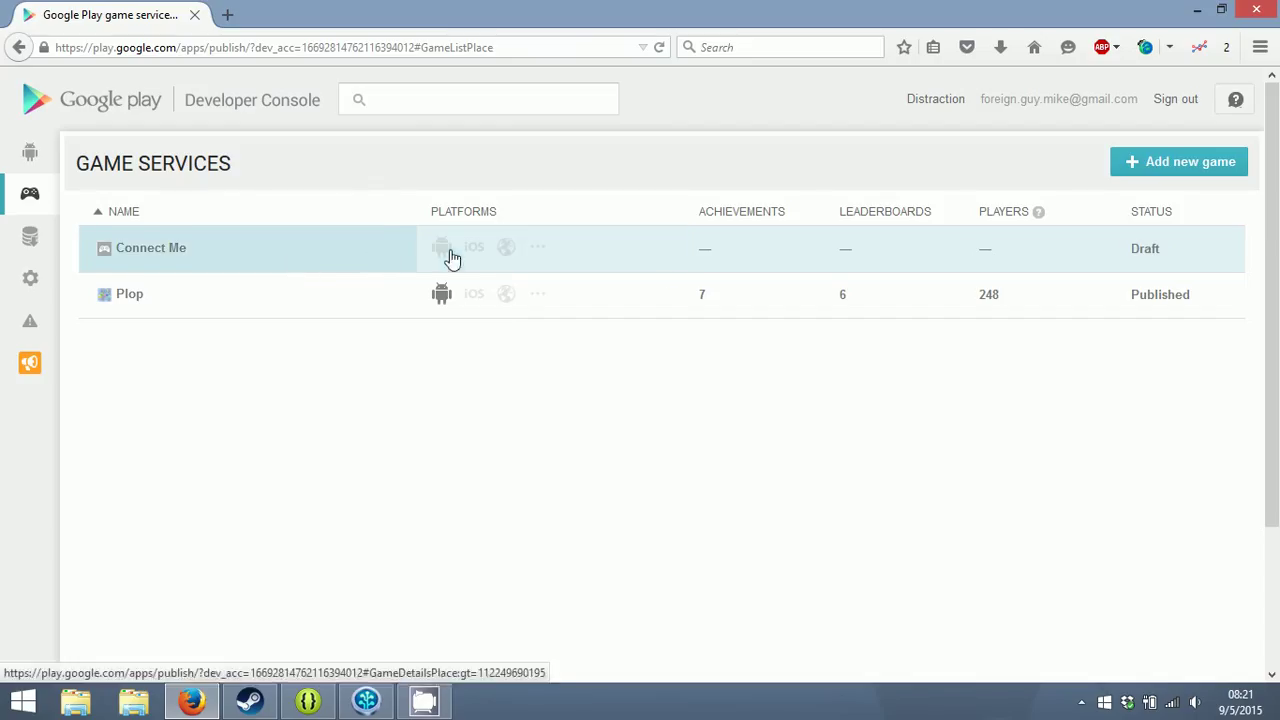
left_click(358, 258)
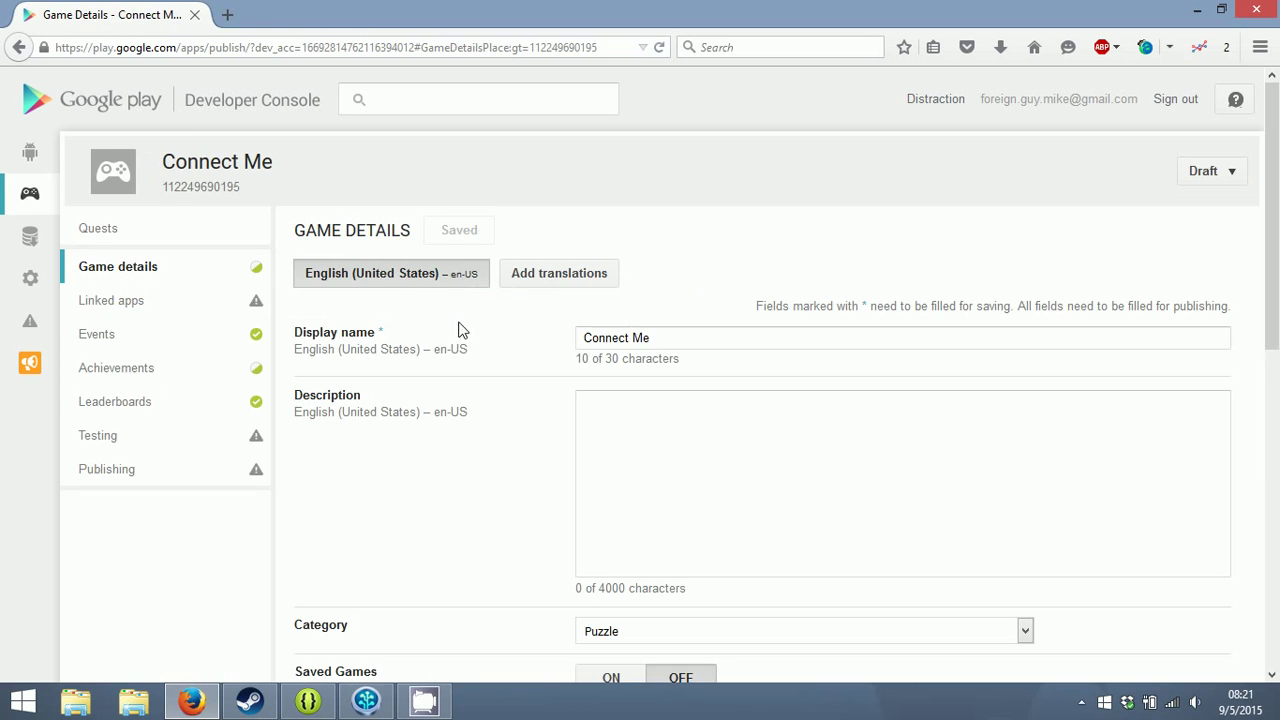
scroll(461, 374, "down", 2)
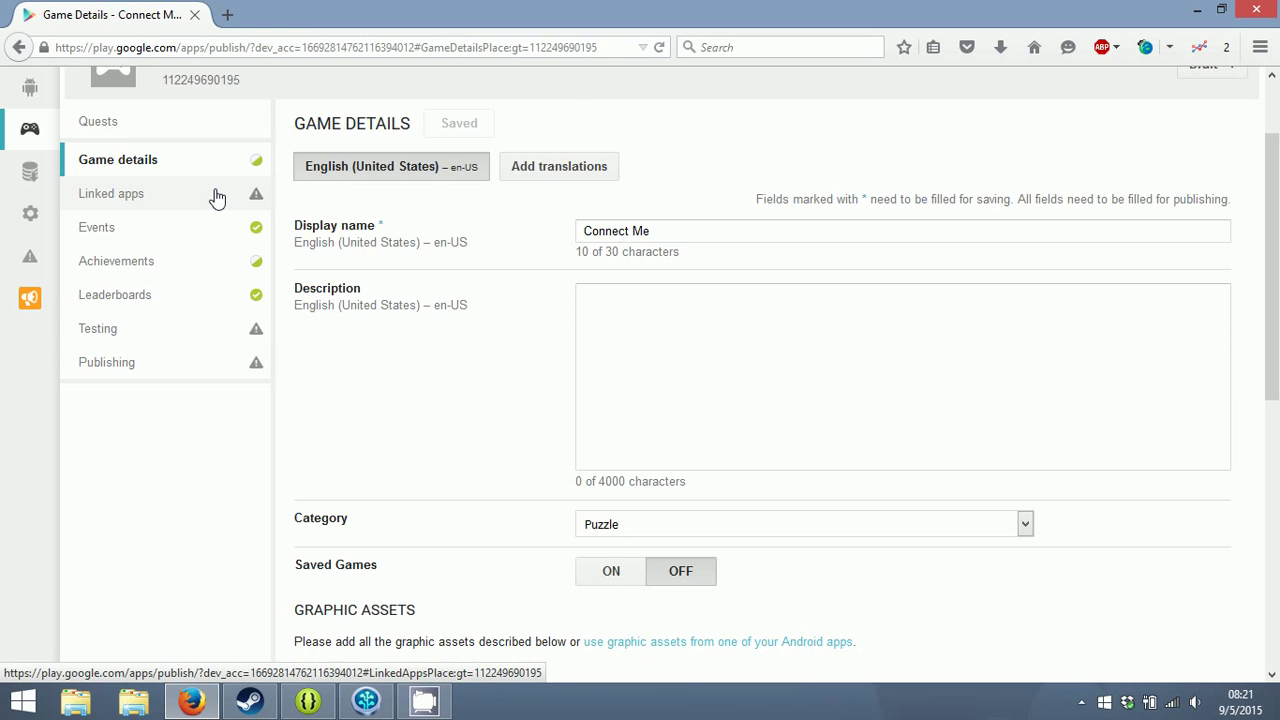
scroll(631, 420, "down", 6)
scroll(553, 406, "up", 8)
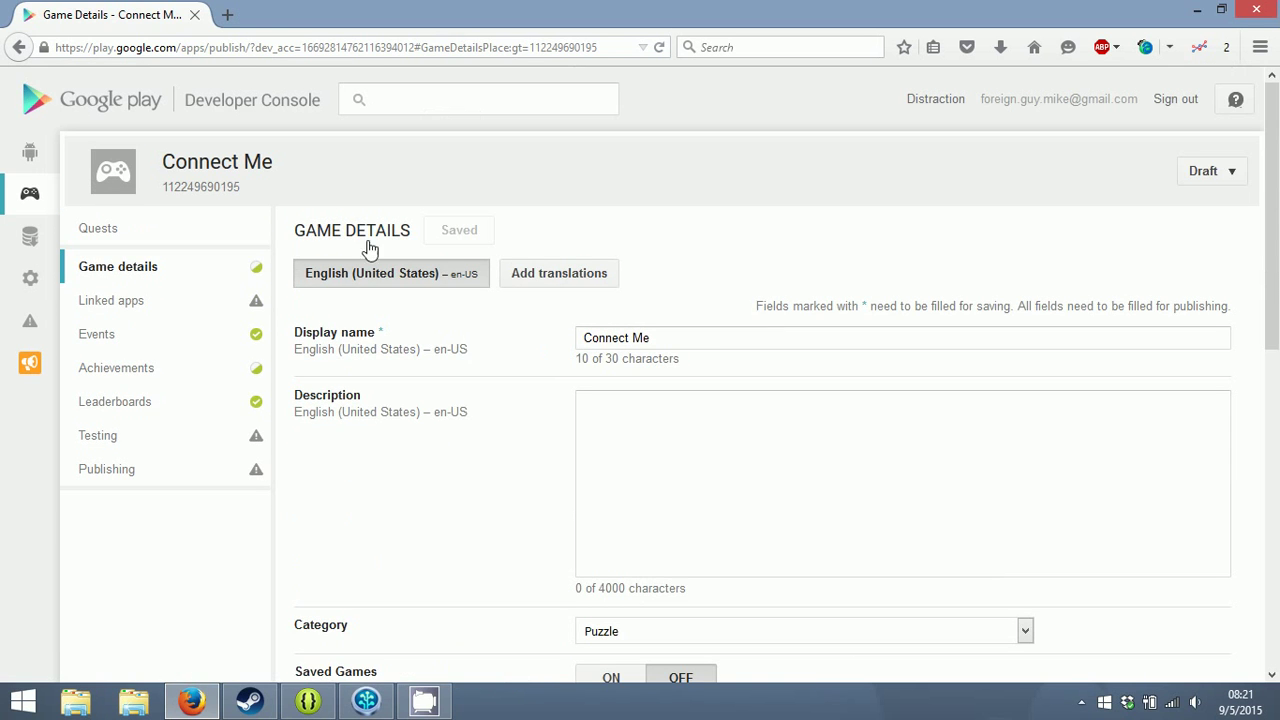
left_click(167, 316)
scroll(414, 346, "down", 2)
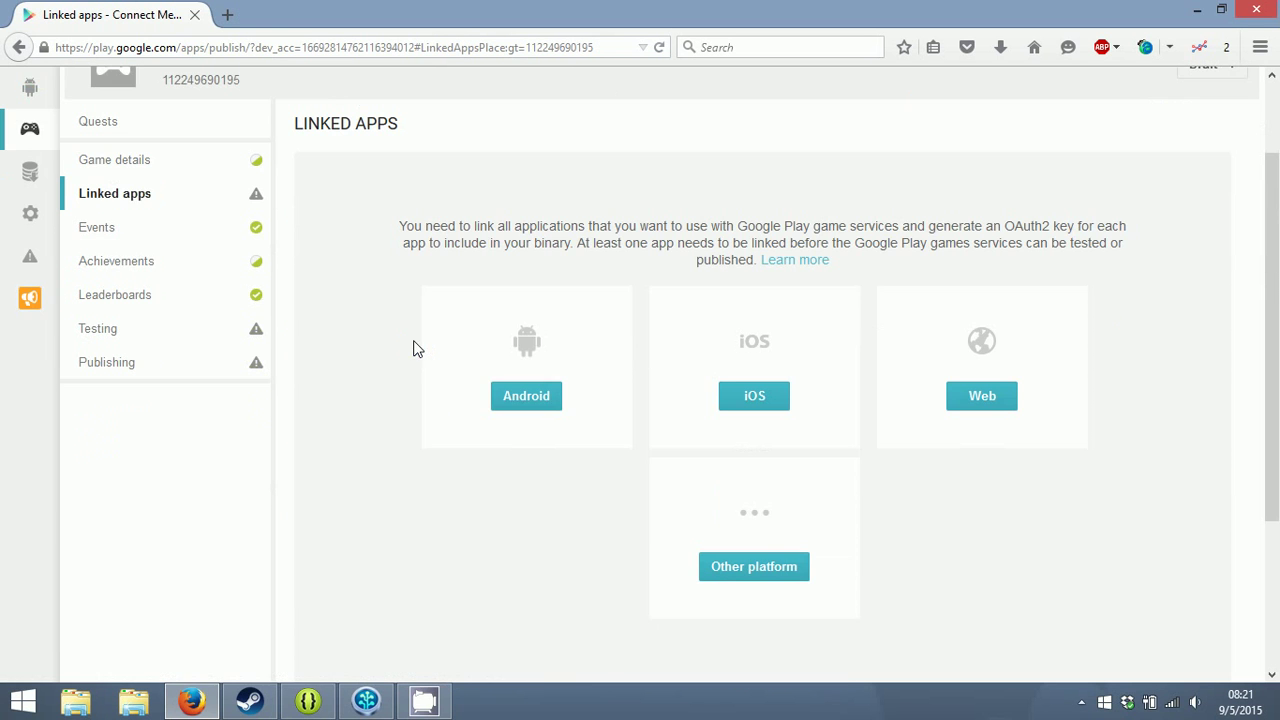
- Inspect the Android linking form's Package name and anti-piracy help, then move to Events
left_click(558, 402)
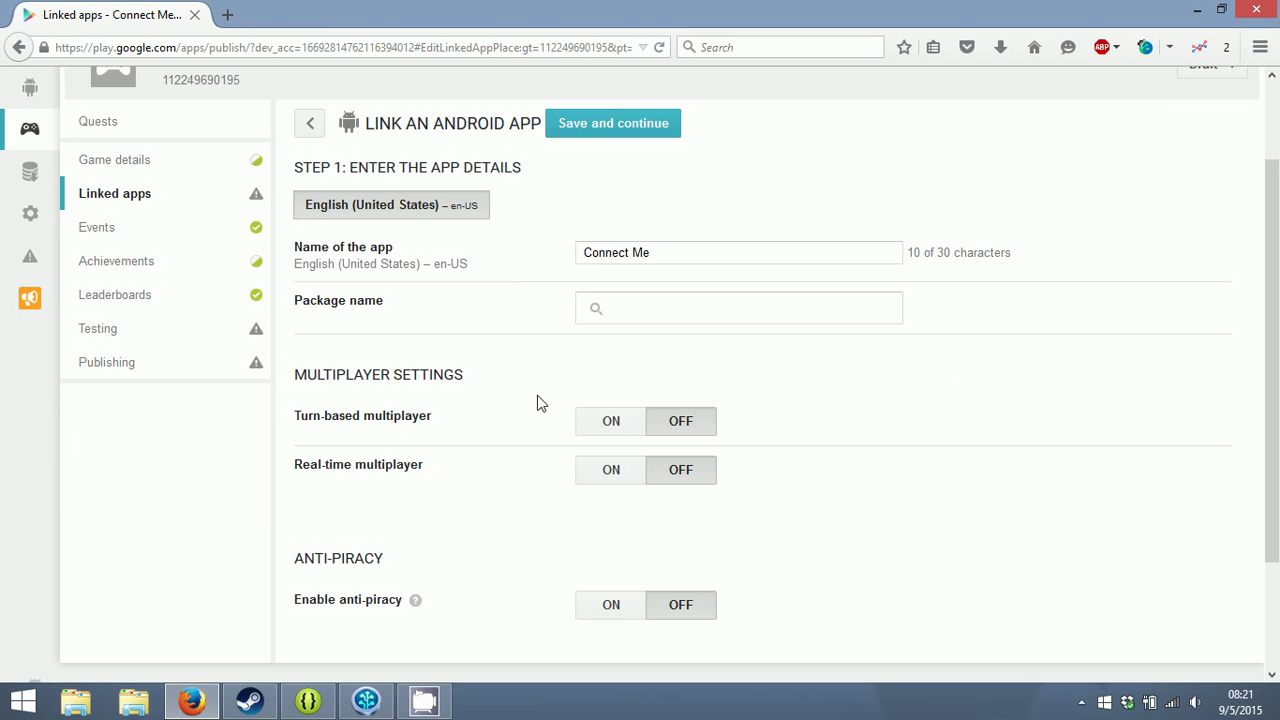
left_click(663, 308)
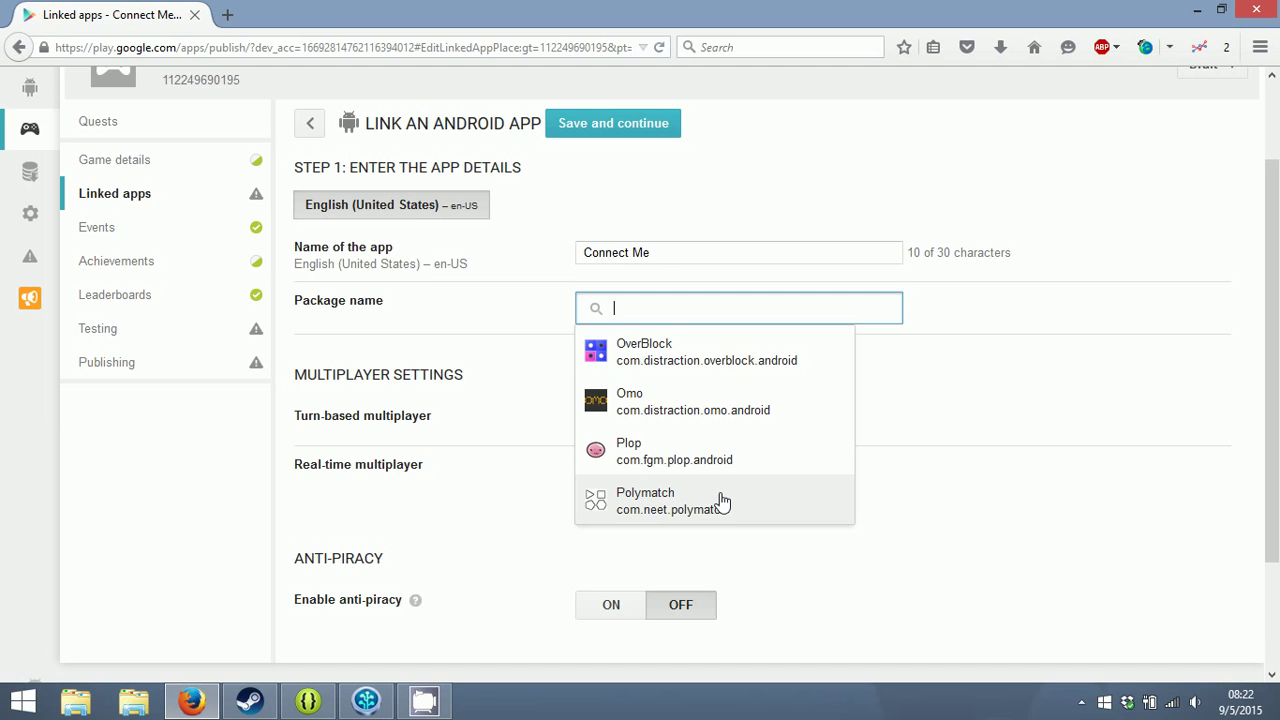
triple_click(470, 338)
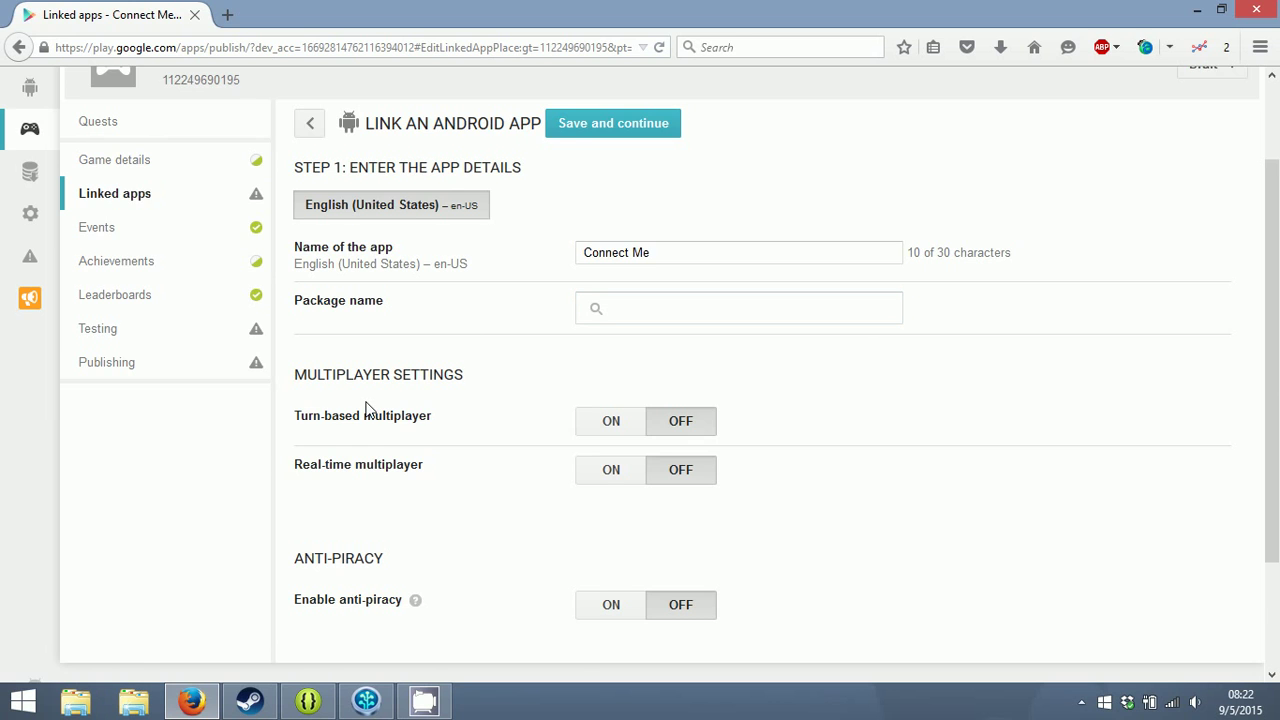
scroll(400, 395, "down", 2)
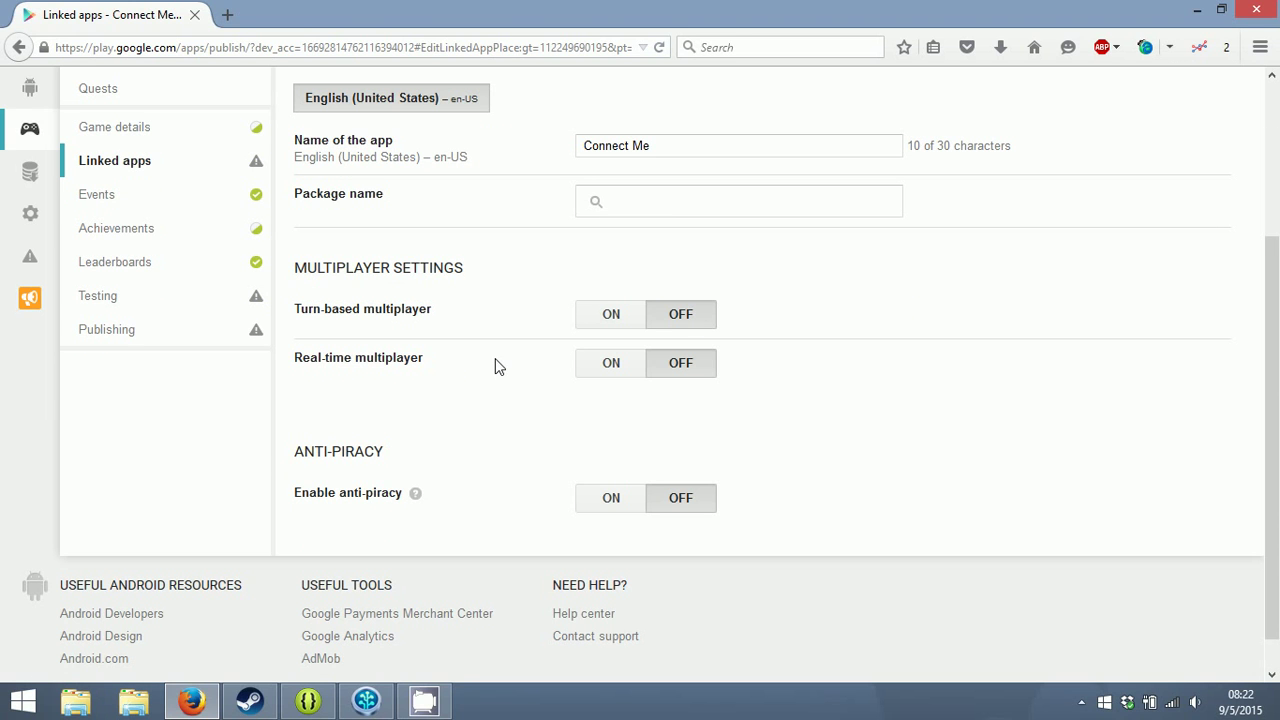
mouse_move(418, 498)
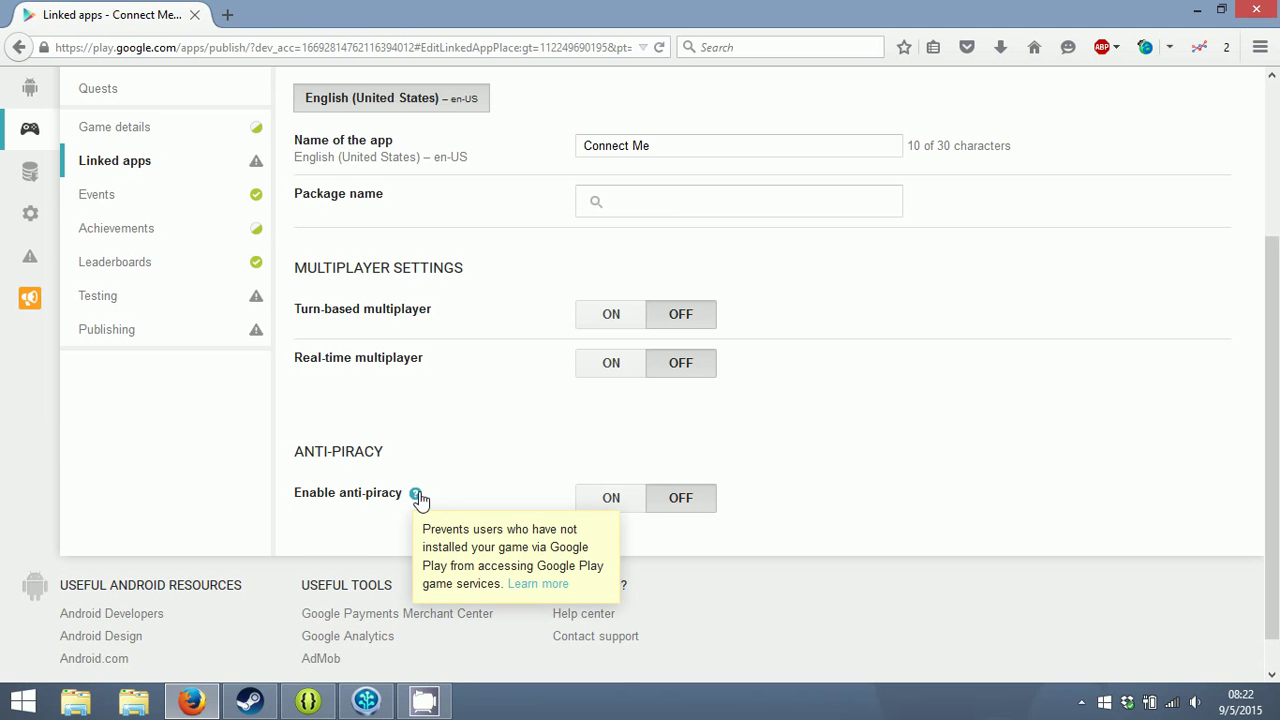
scroll(418, 498, "up", 3)
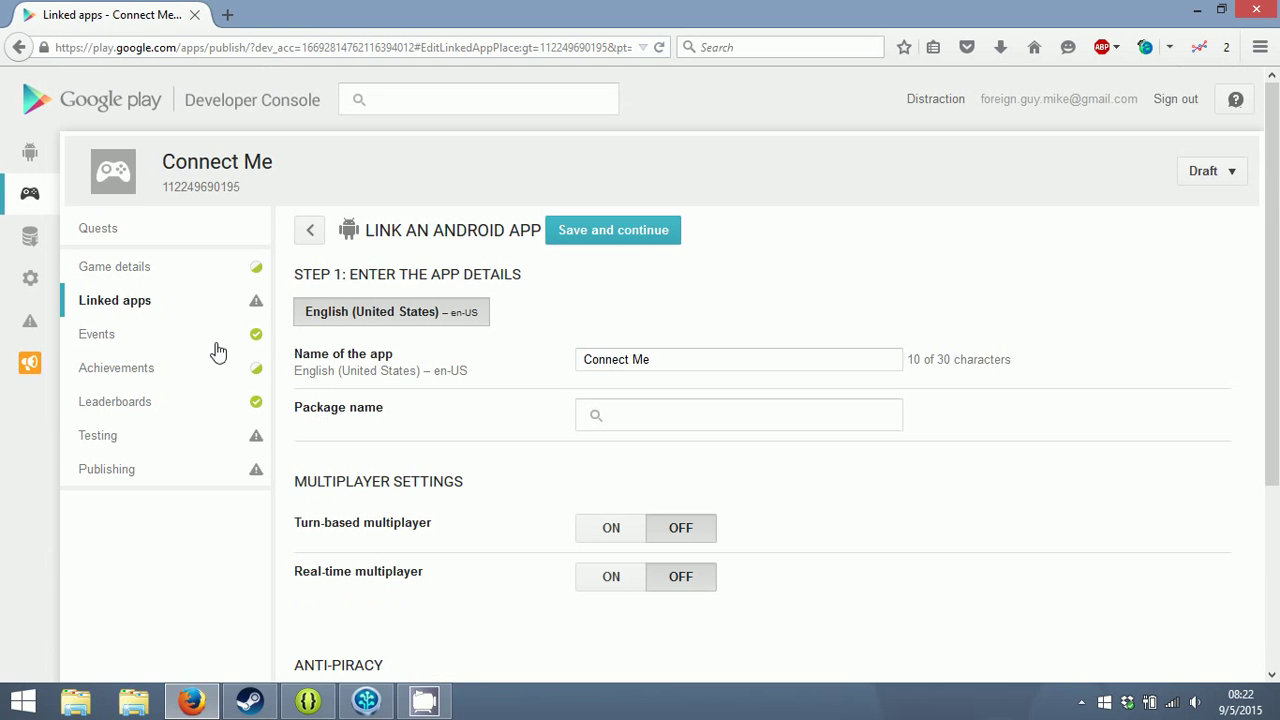
left_click(214, 340)
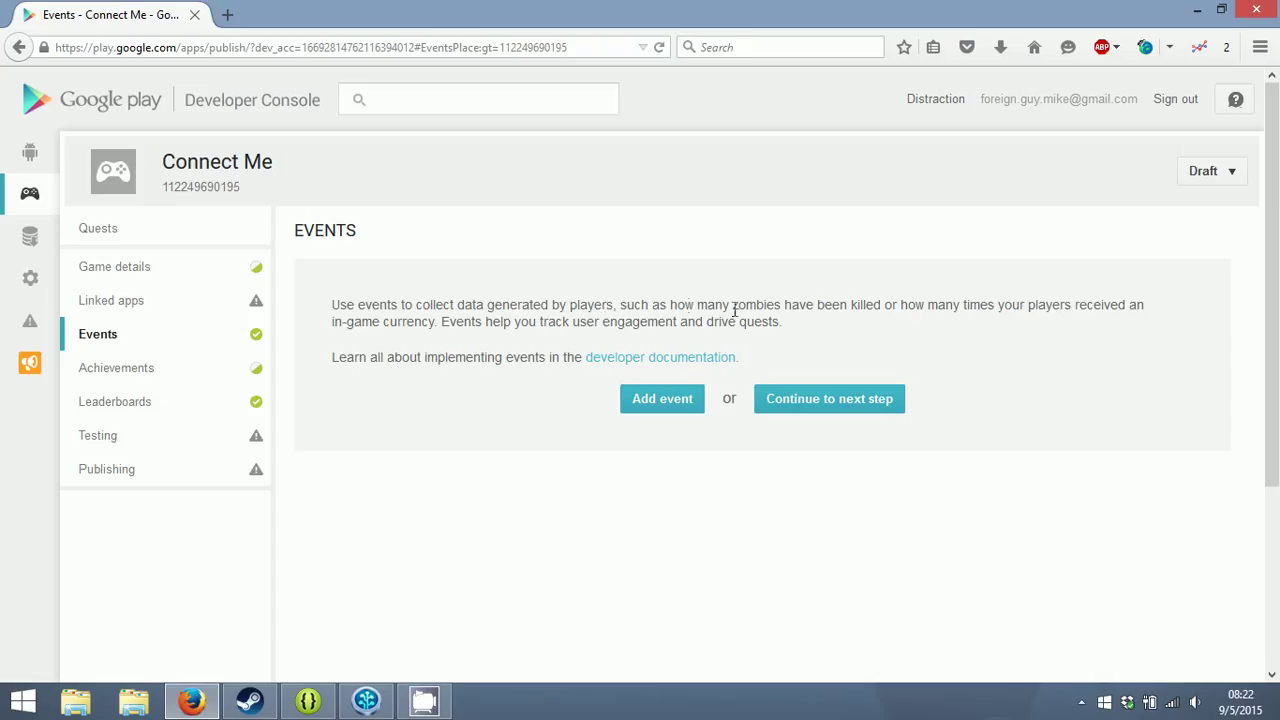
- Read the Events and Achievements descriptions, including the five-achievement requirement, then open Leaderboards
left_click_drag(723, 305, 908, 305)
left_click(809, 322)
left_click(170, 374)
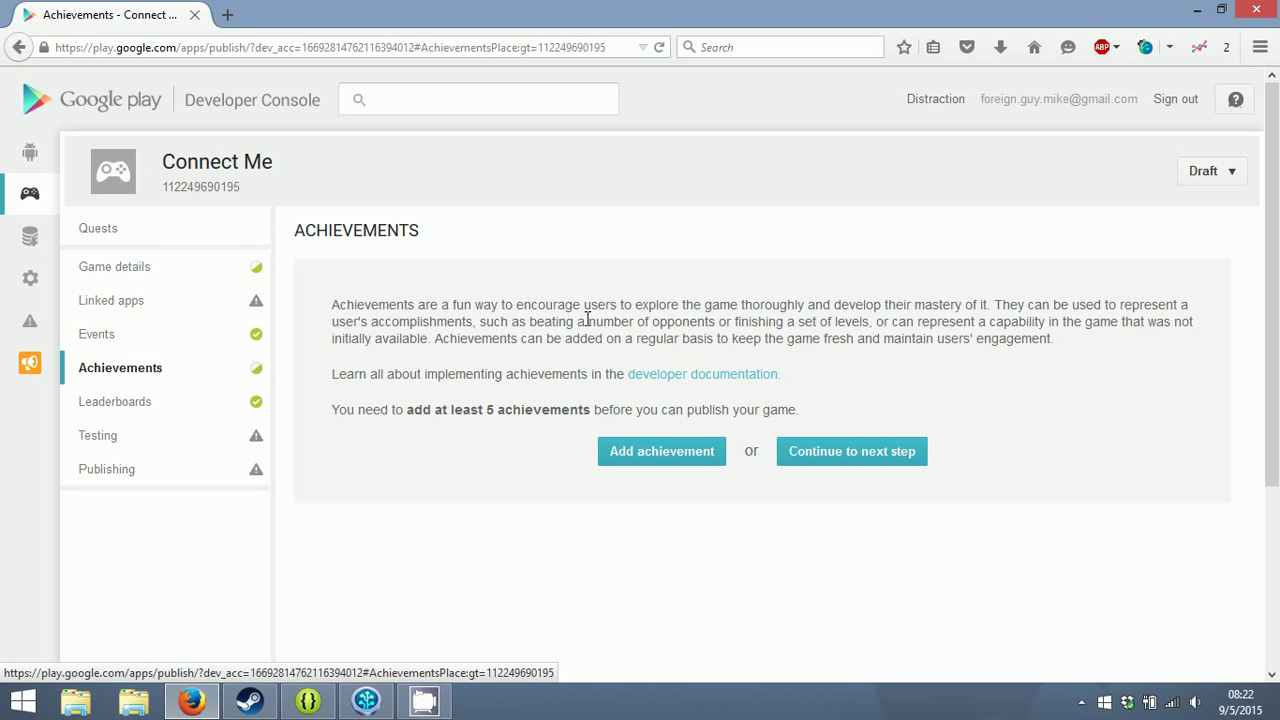
scroll(580, 318, "down", 2)
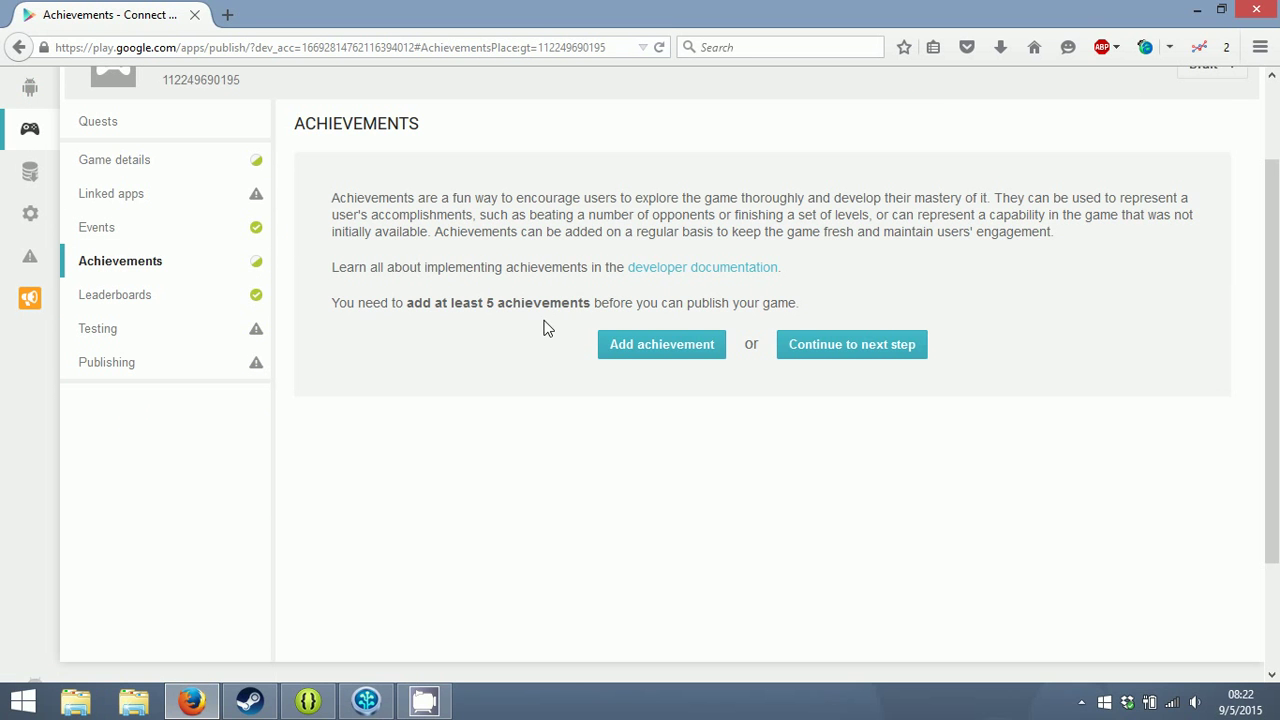
left_click_drag(403, 303, 605, 305)
left_click(696, 300)
left_click(168, 298)
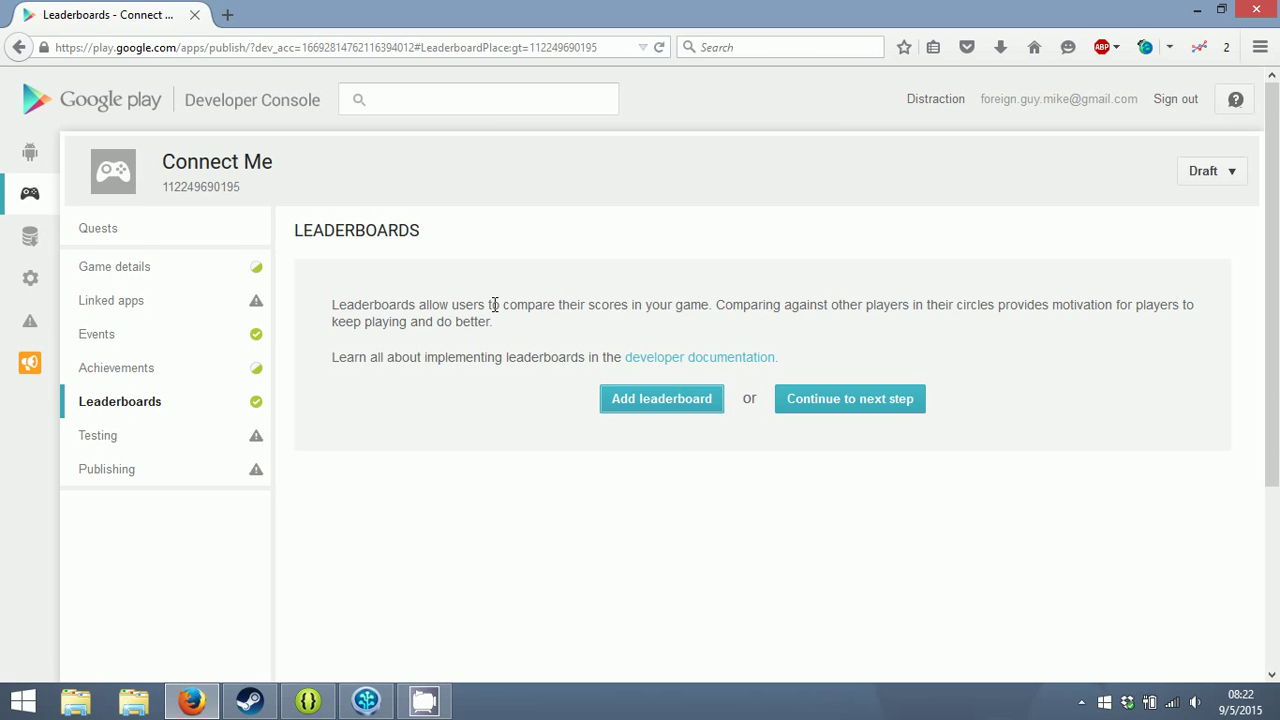
left_click_drag(492, 304, 851, 310)
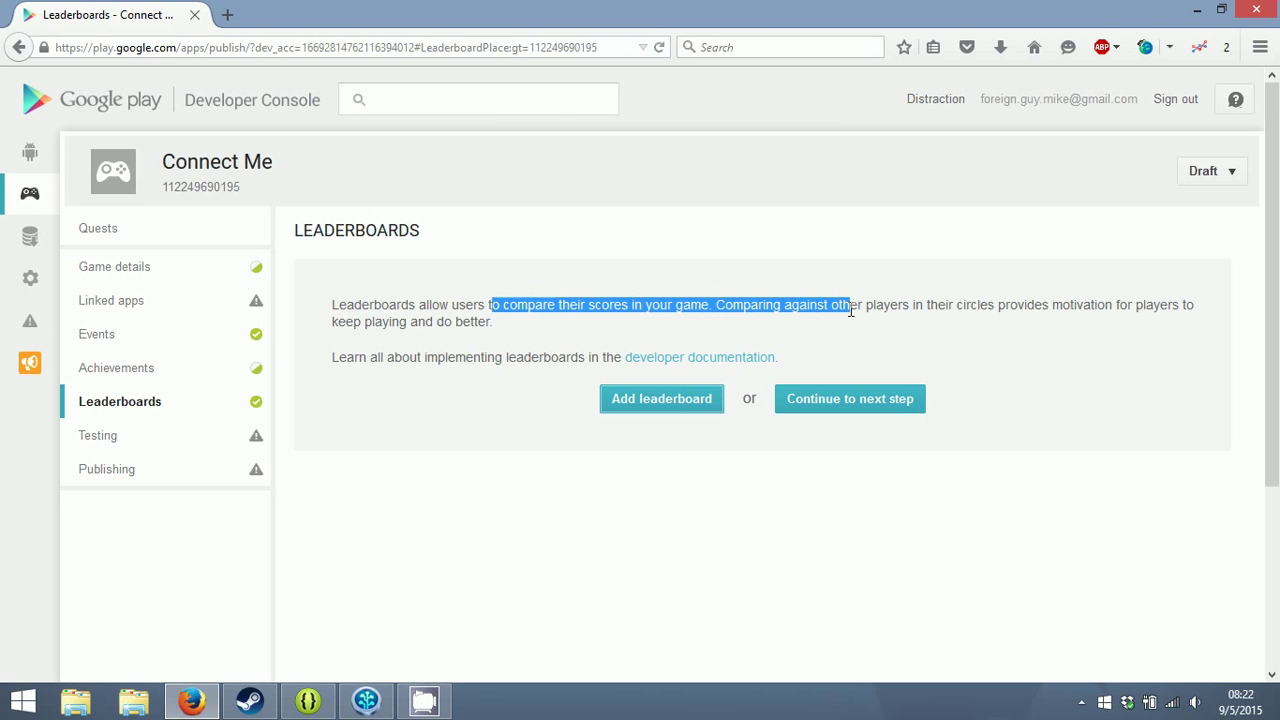
left_click(518, 326)
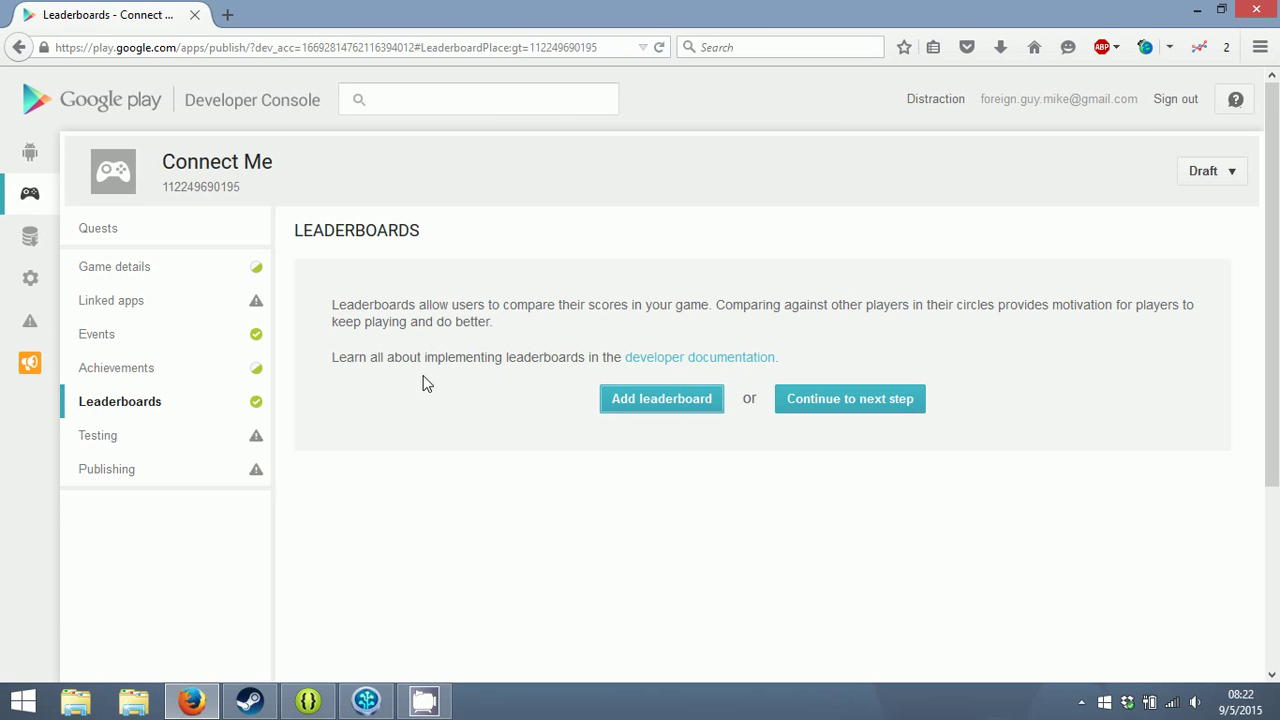
- Add a leaderboard named 'Puzzle 1' with Numeric score format and 0 decimal places
left_click(648, 410)
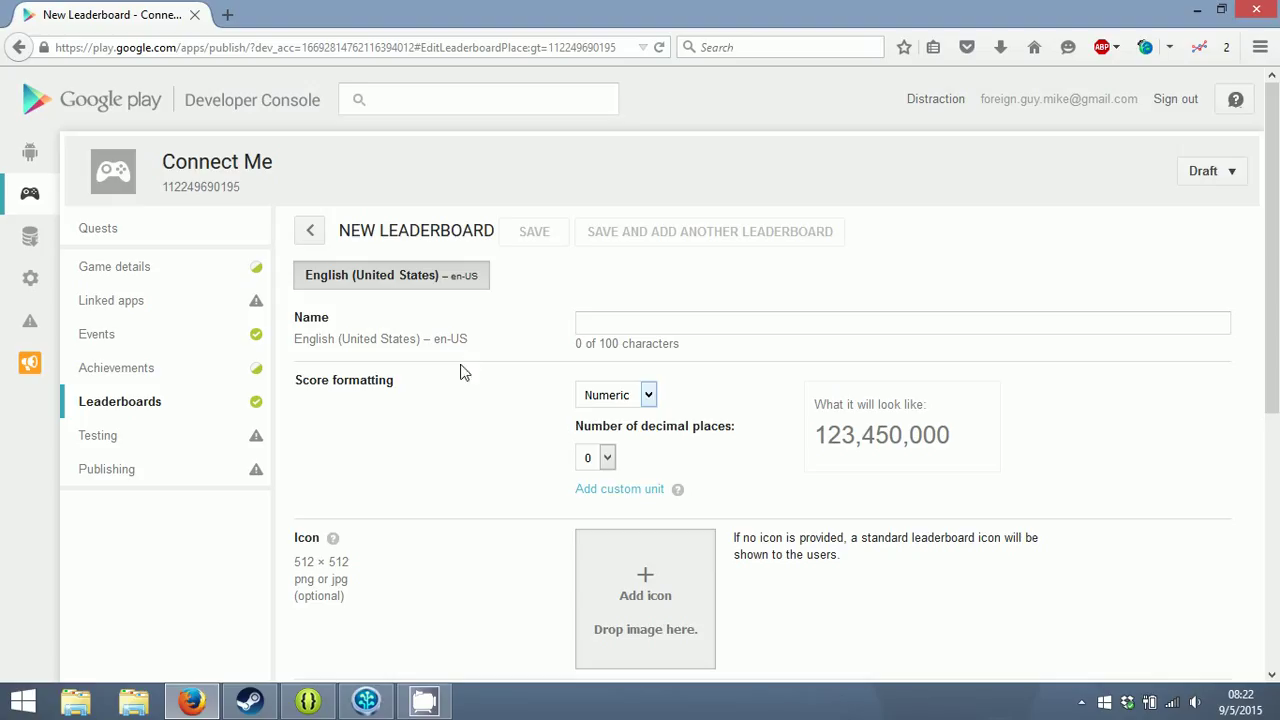
left_click(688, 325)
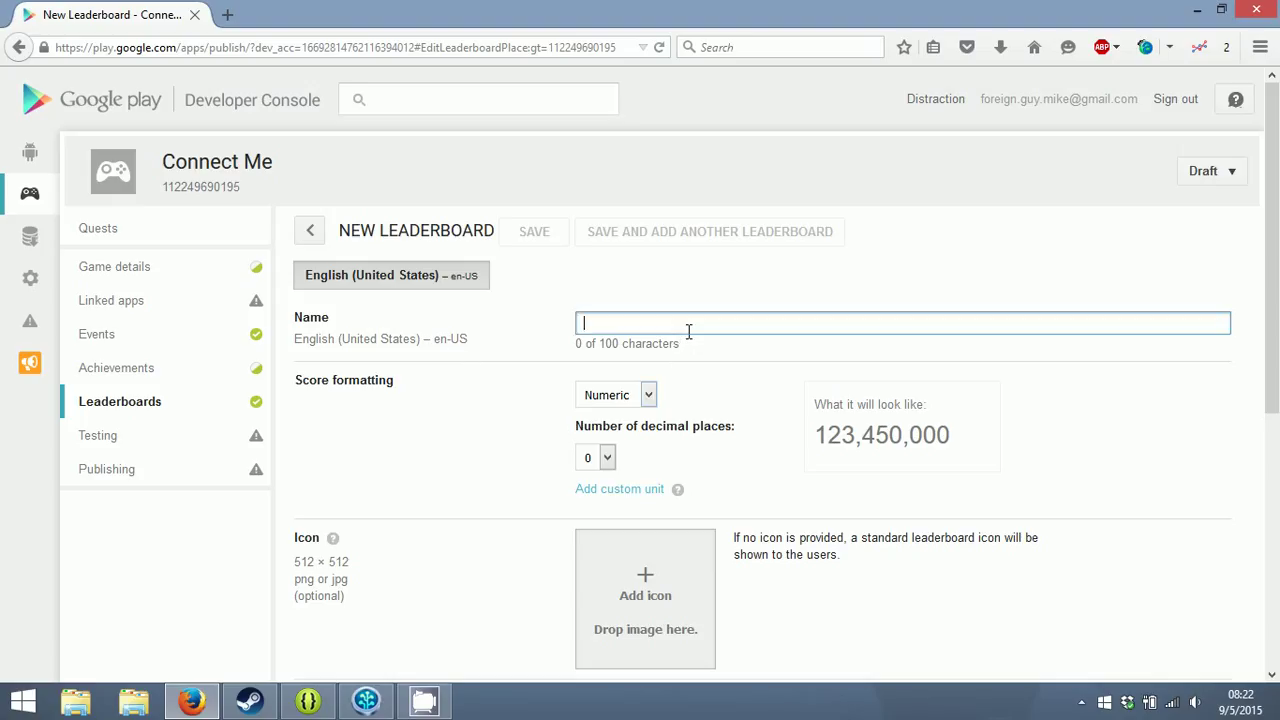
type("Puzzle 1")
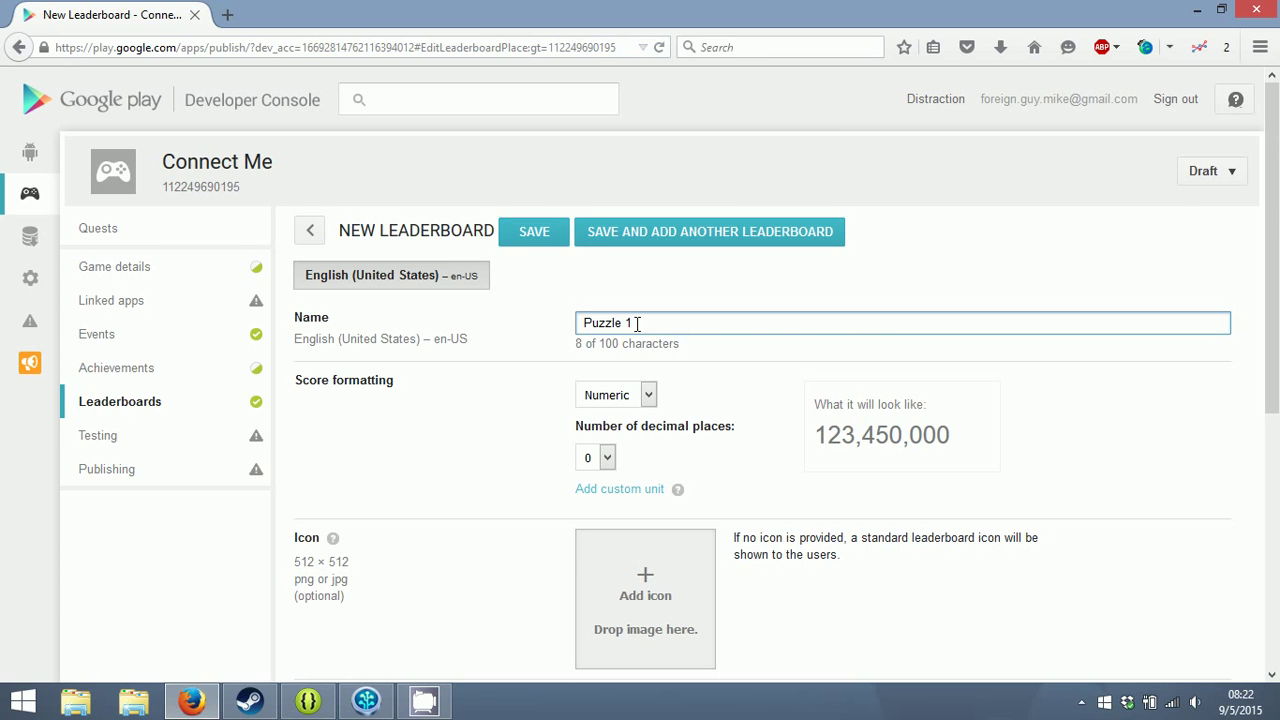
scroll(553, 326, "down", 2)
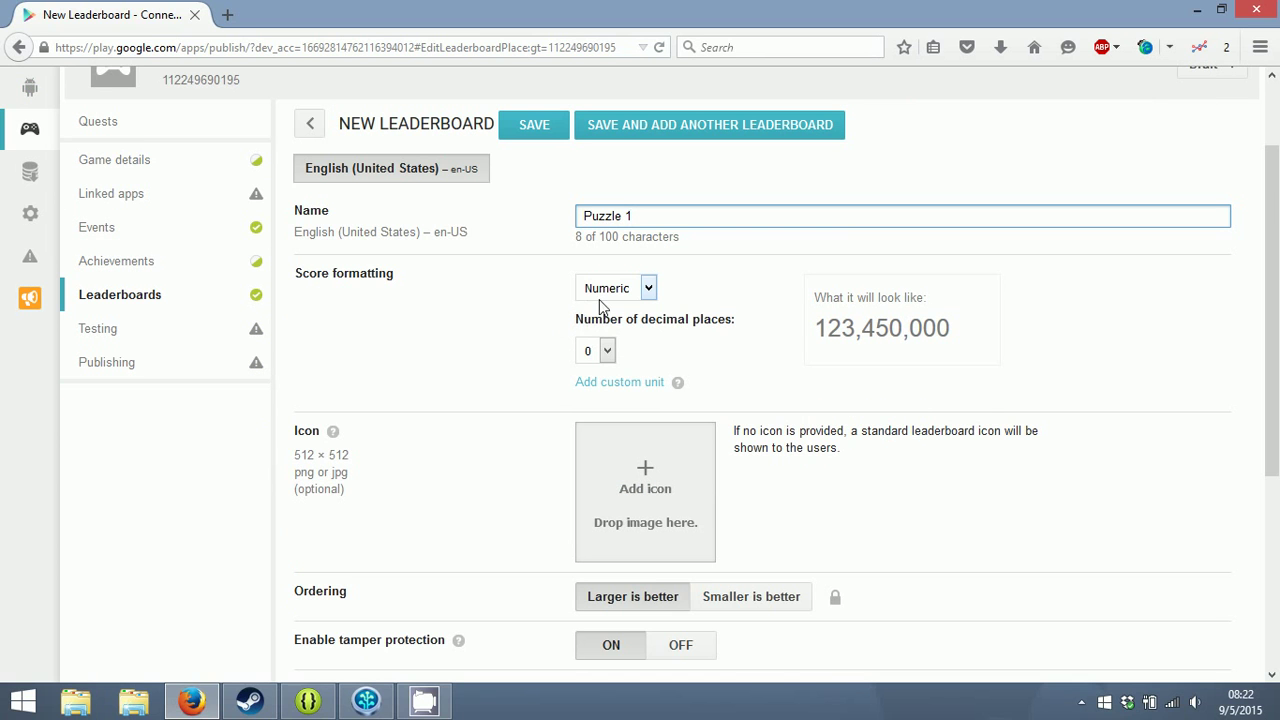
left_click(602, 292)
left_click(590, 342)
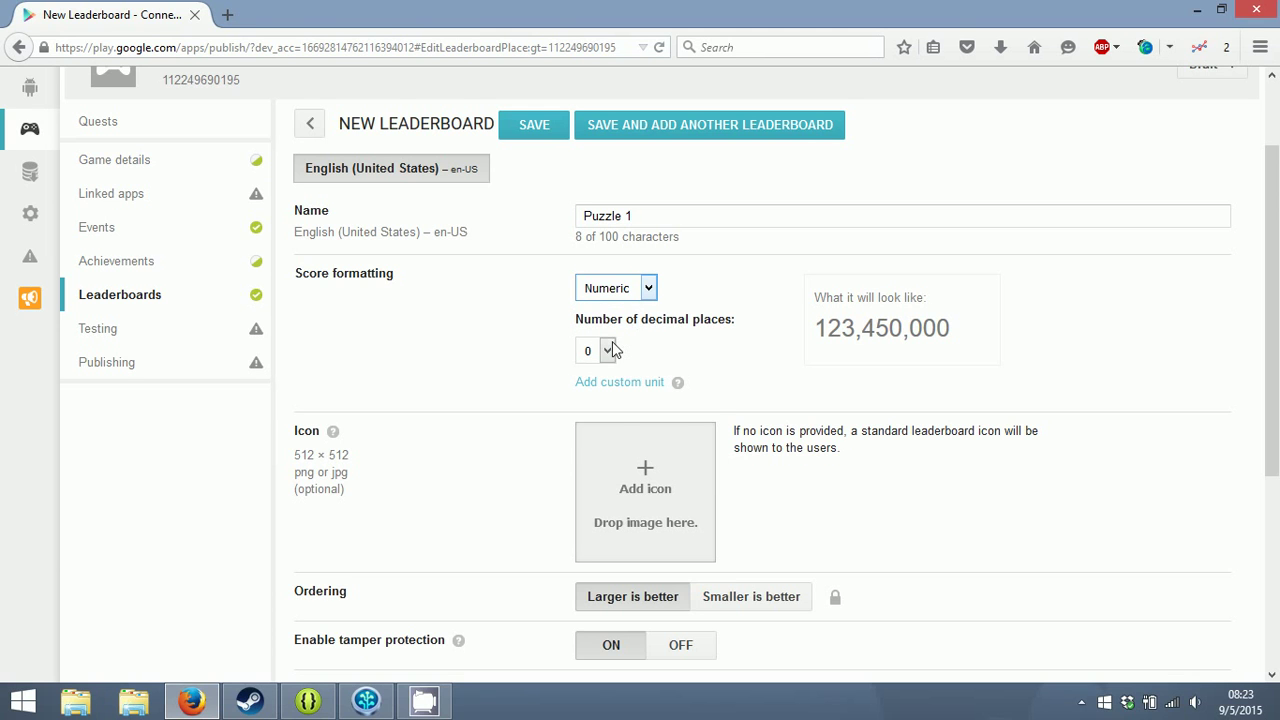
left_click(606, 350)
left_click(606, 350)
- Try adding a custom score unit 'move', then remove it again
mouse_move(676, 384)
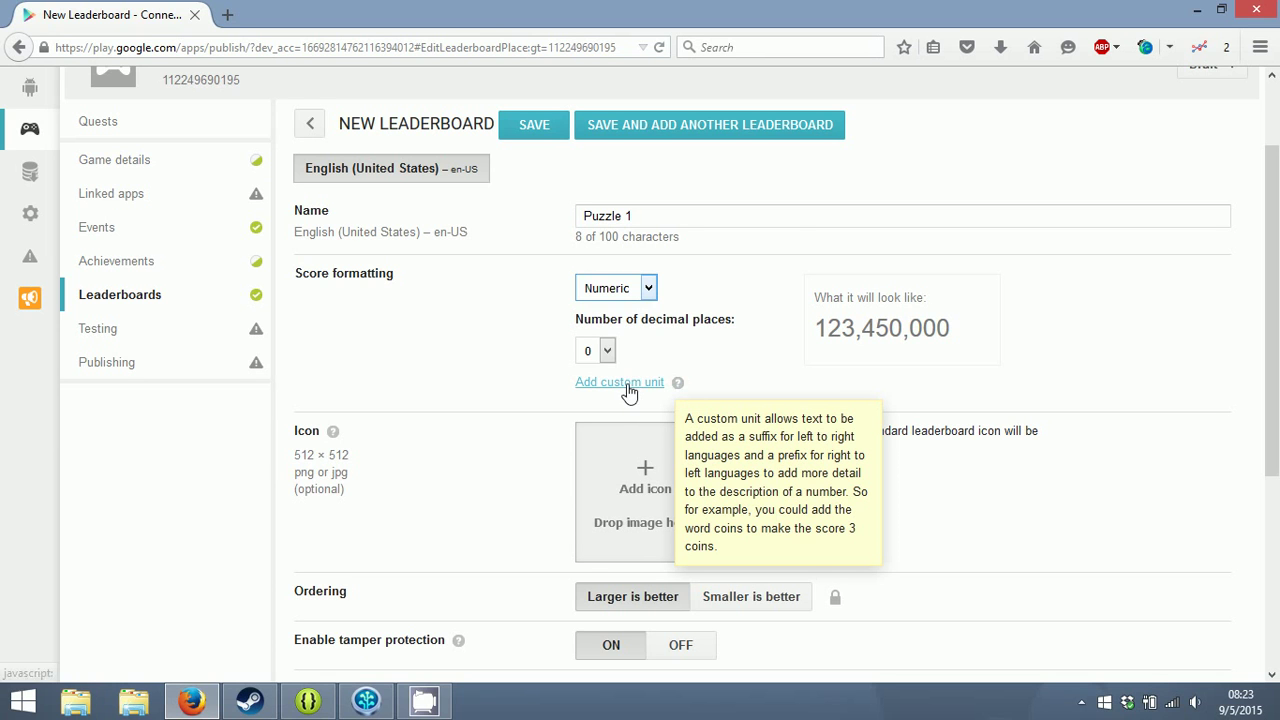
left_click(634, 385)
left_click(682, 432)
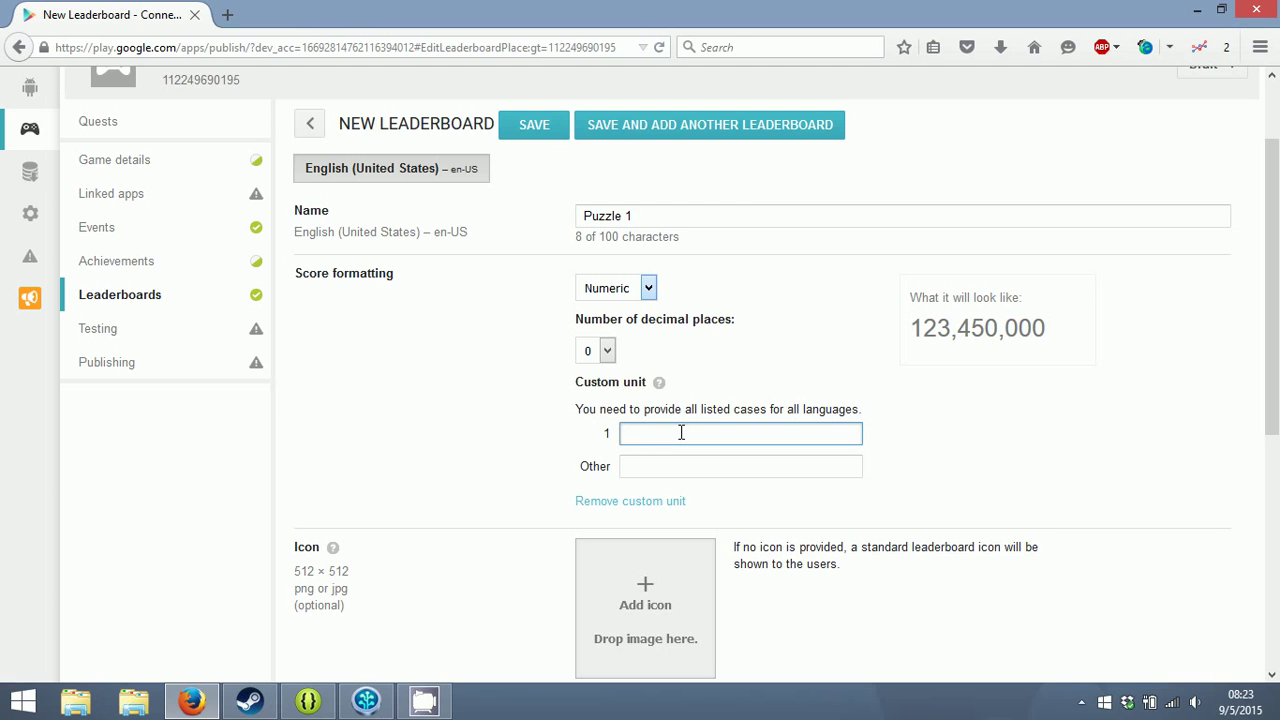
type("move")
key("Tab")
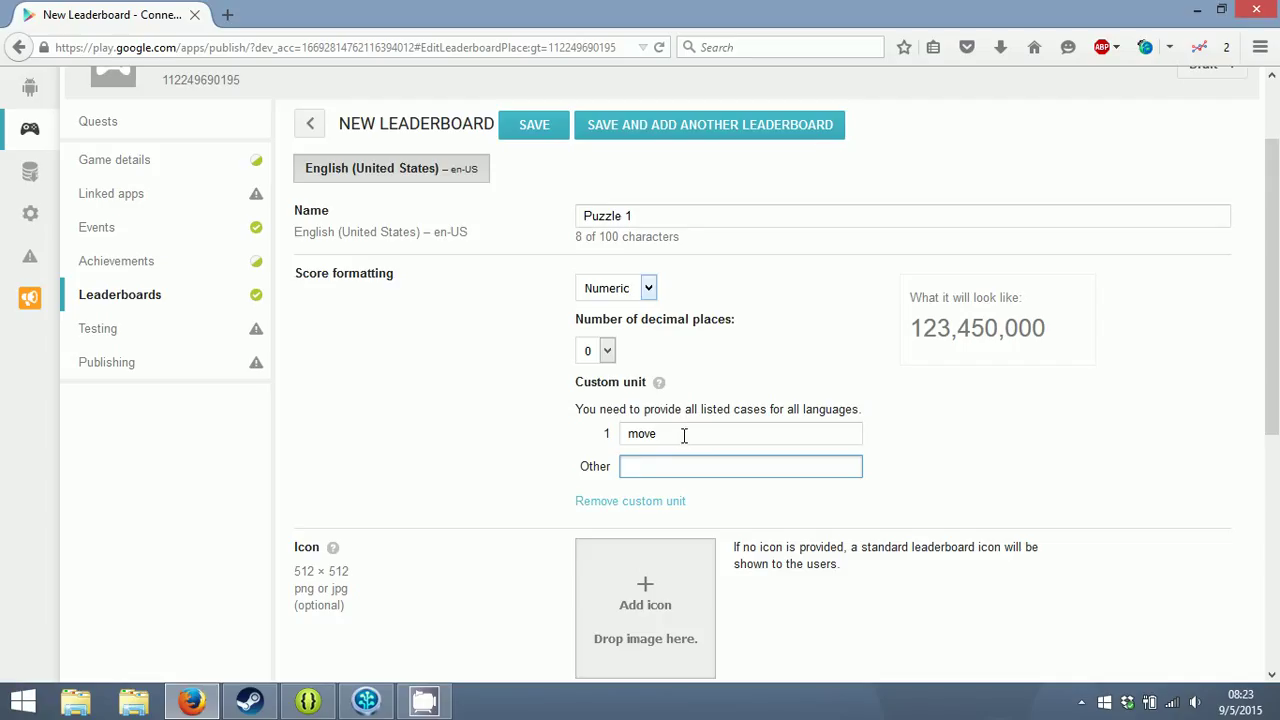
left_click(603, 501)
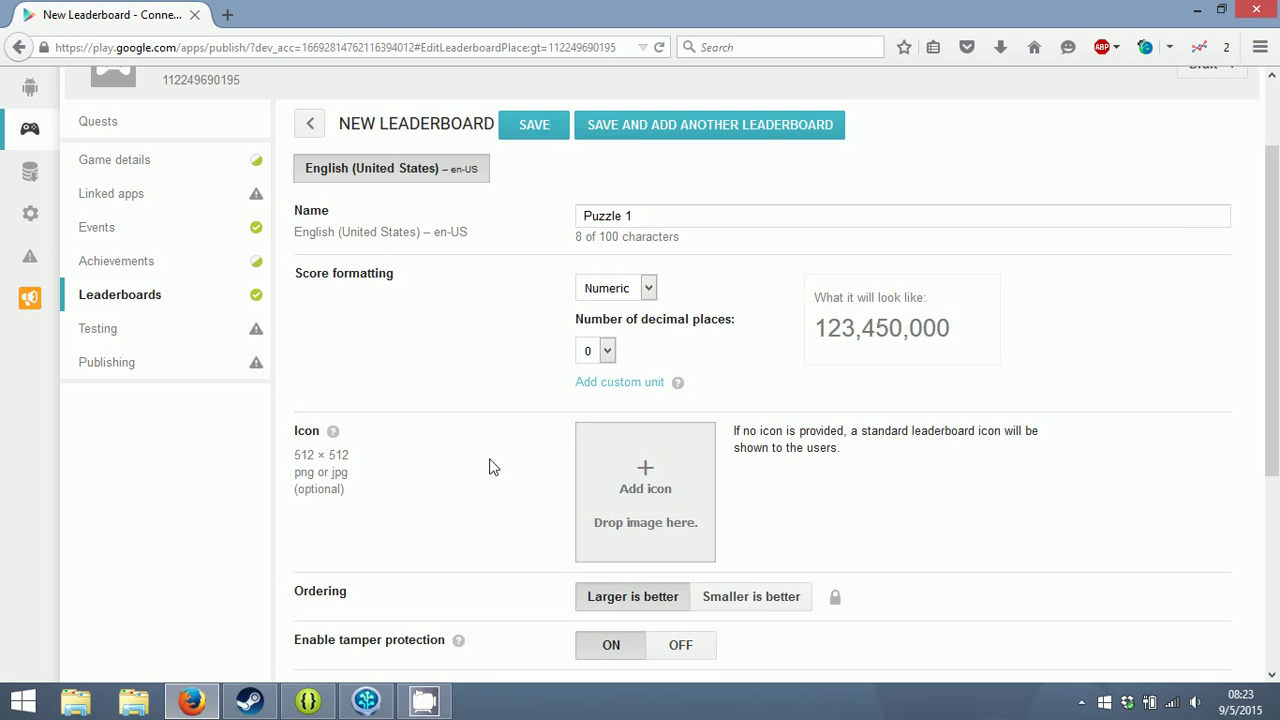
- Set the leaderboard ordering to Smaller is better
scroll(500, 460, "down", 2)
scroll(453, 330, "down", 2)
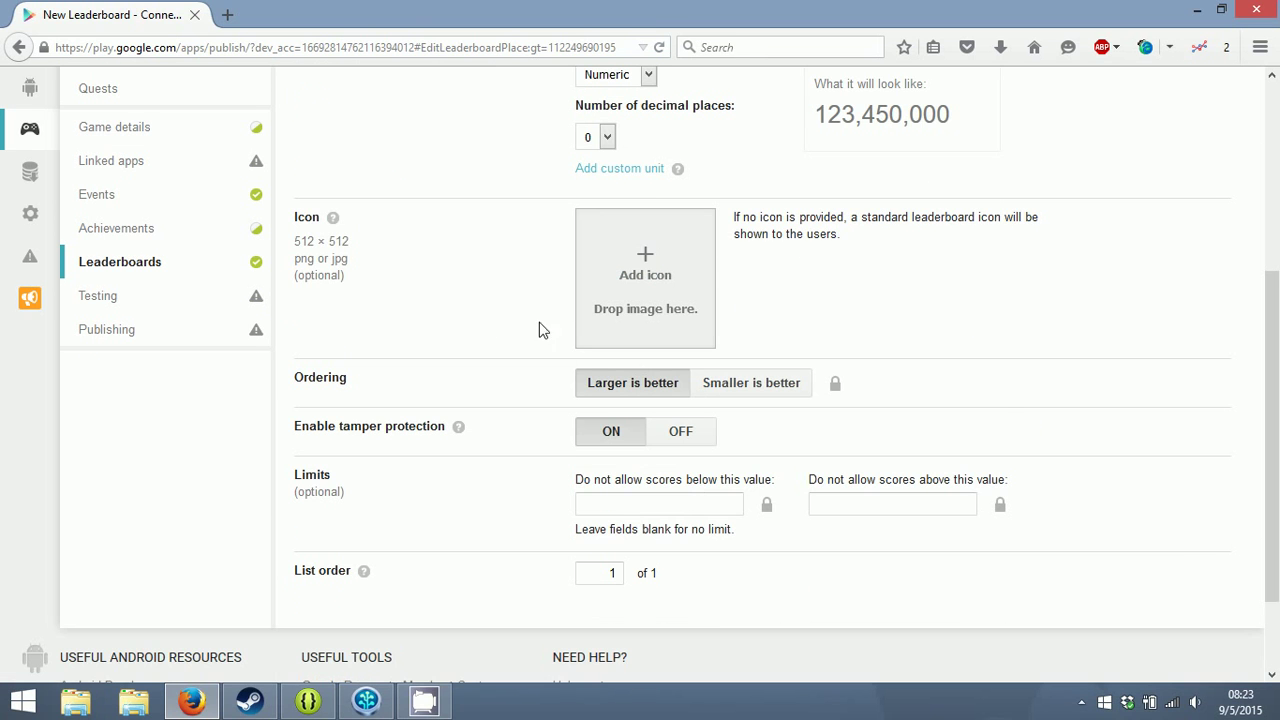
scroll(505, 282, "up", 2)
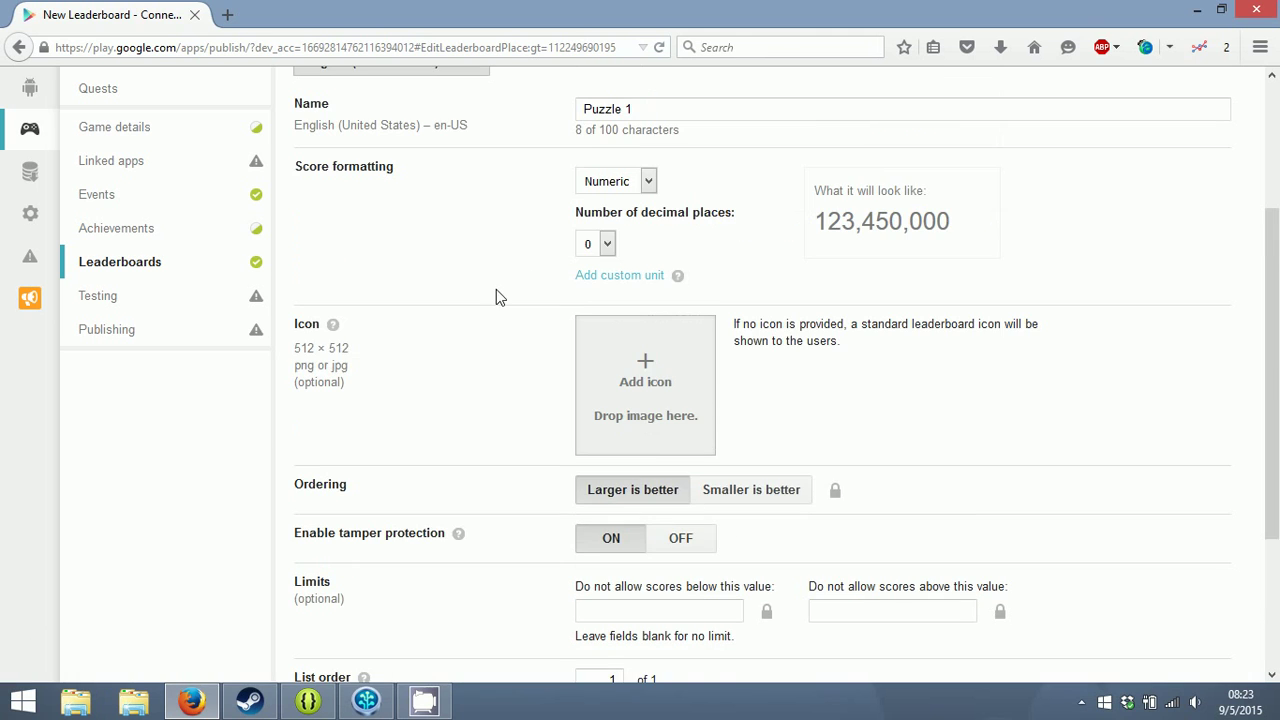
scroll(495, 291, "down", 2)
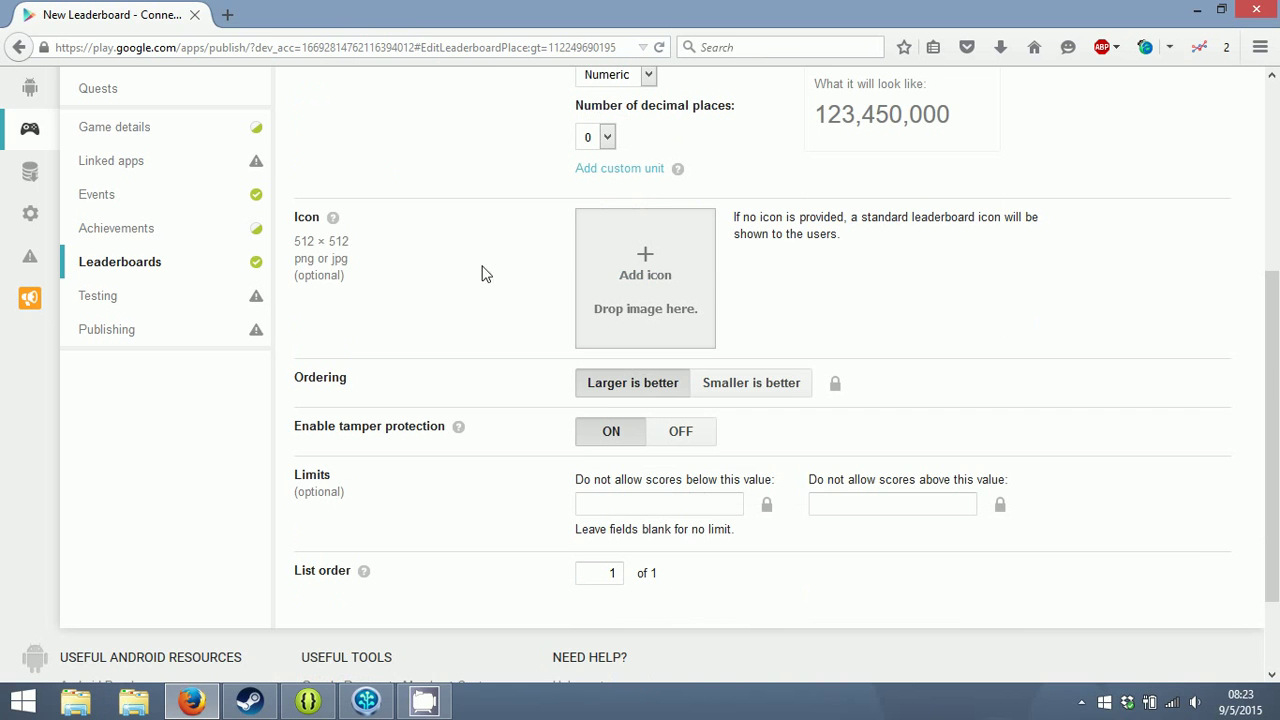
mouse_move(334, 229)
scroll(590, 340, "down", 2)
left_click(751, 286)
scroll(866, 317, "up", 4)
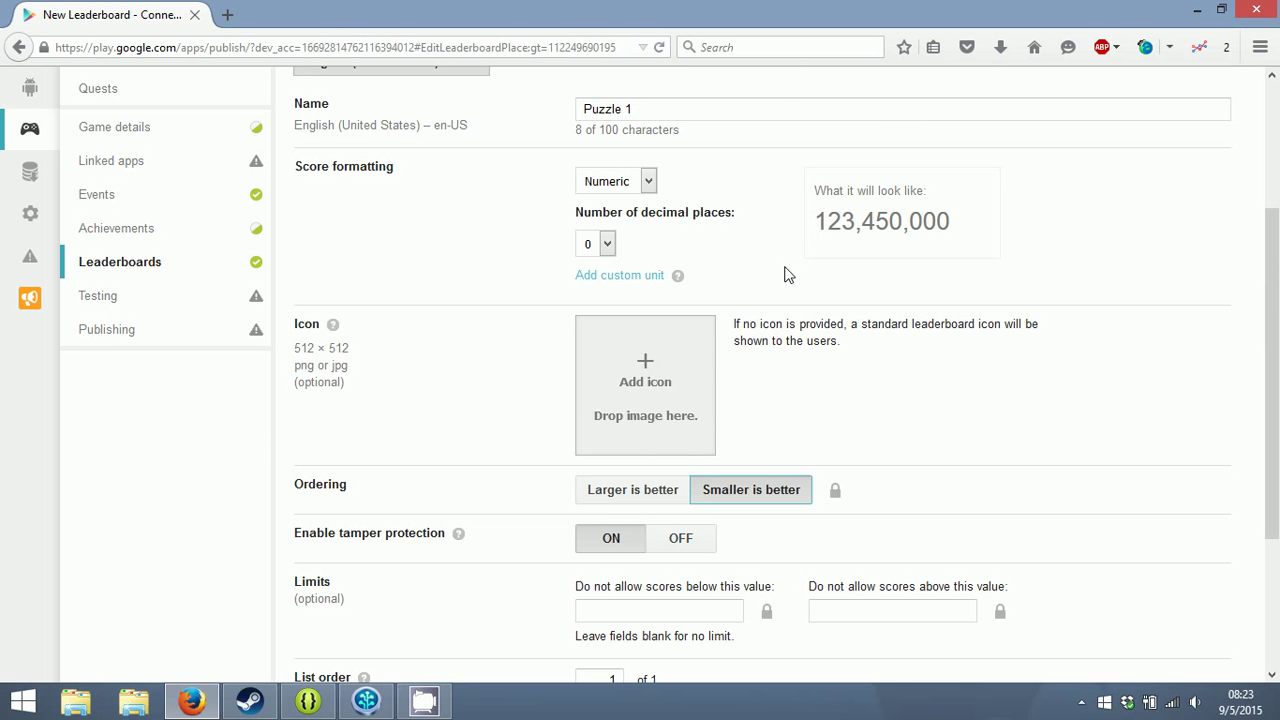
scroll(960, 352, "down", 2)
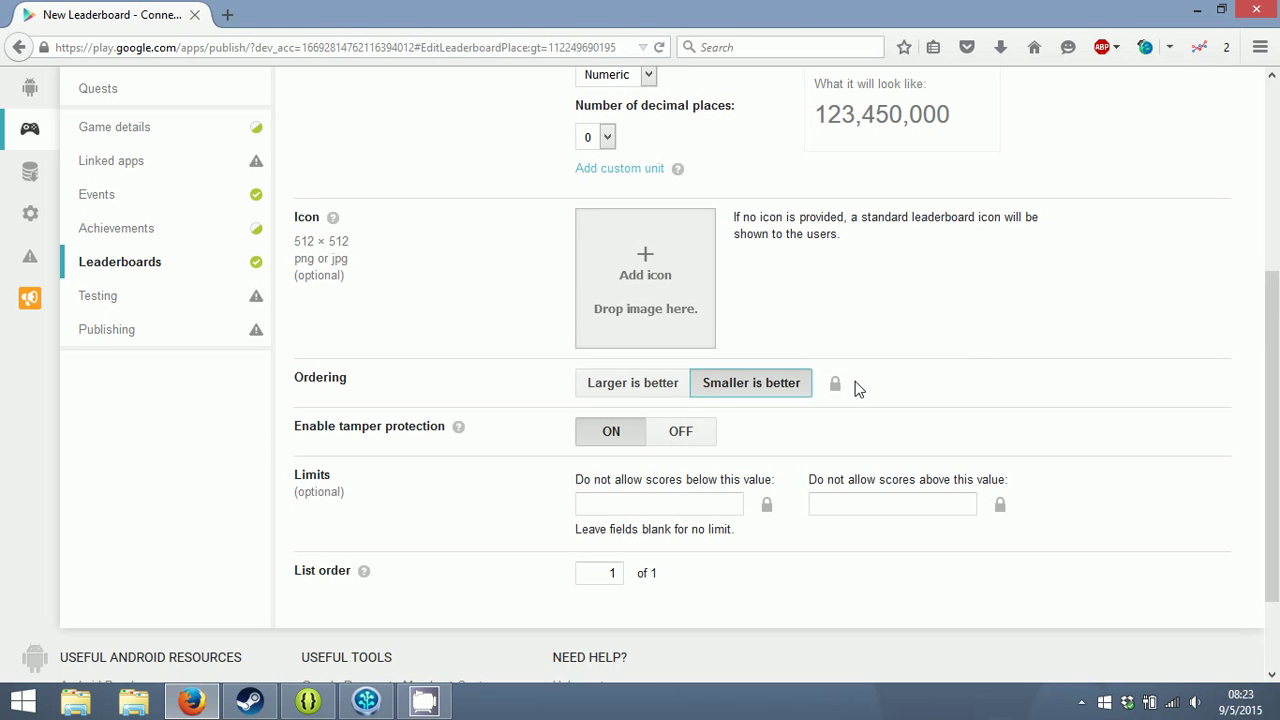
scroll(854, 386, "up", 2)
scroll(854, 386, "down", 2)
mouse_move(455, 440)
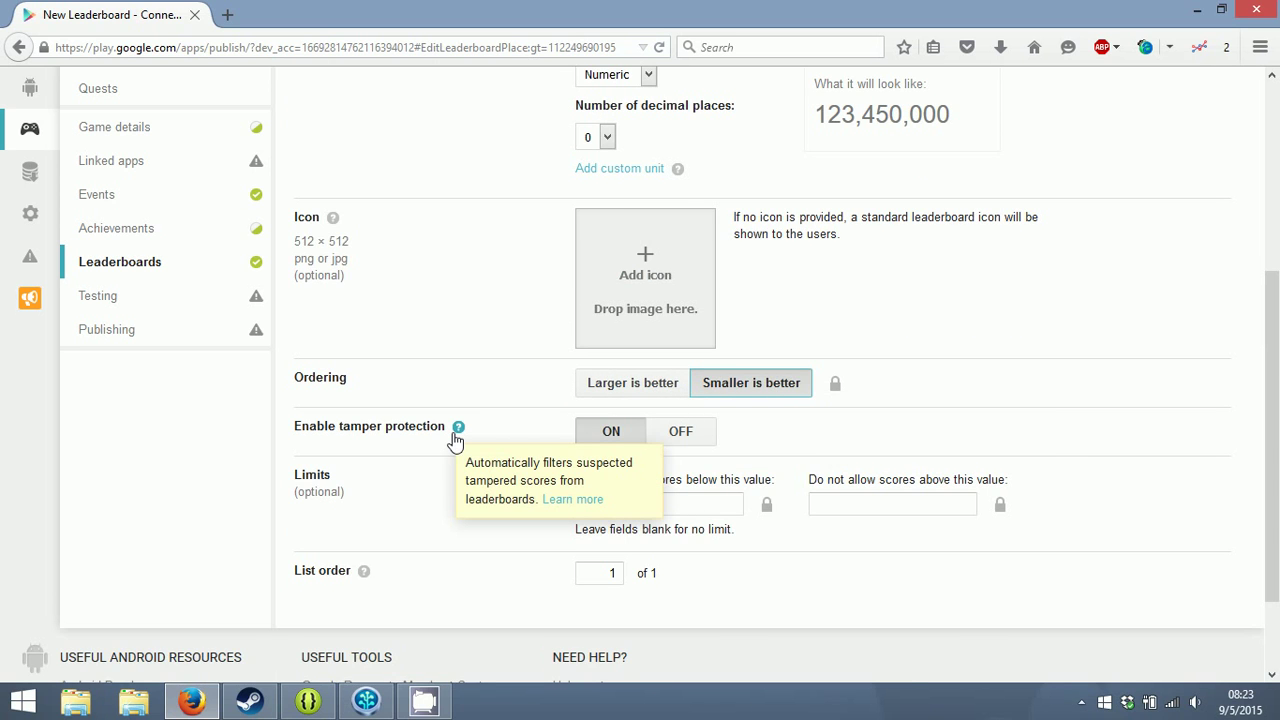
left_click(558, 501)
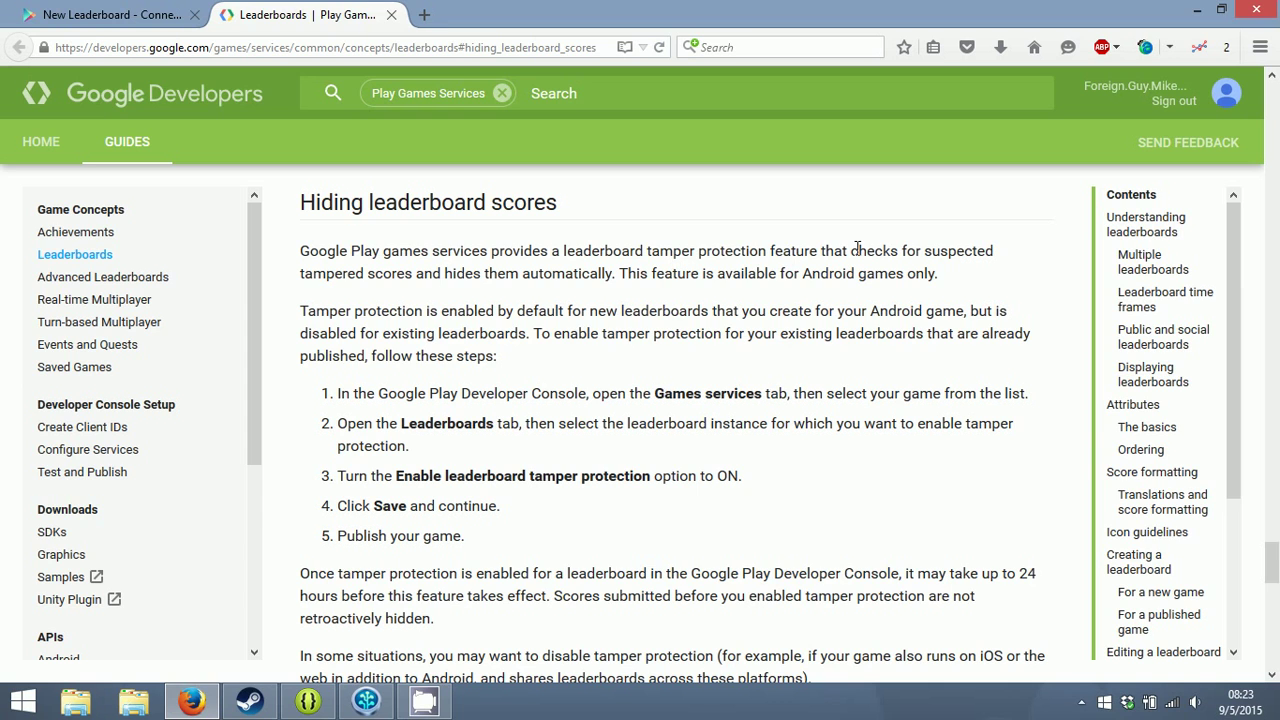
left_click_drag(899, 251, 632, 280)
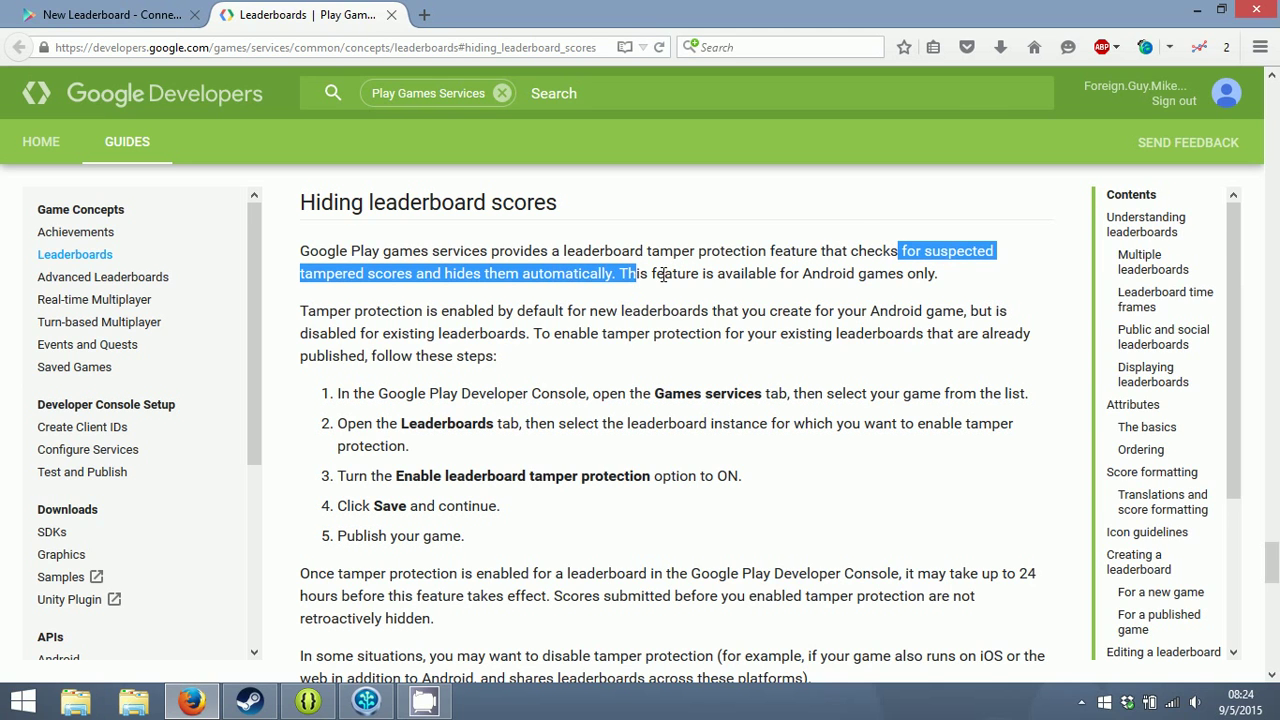
left_click(658, 277)
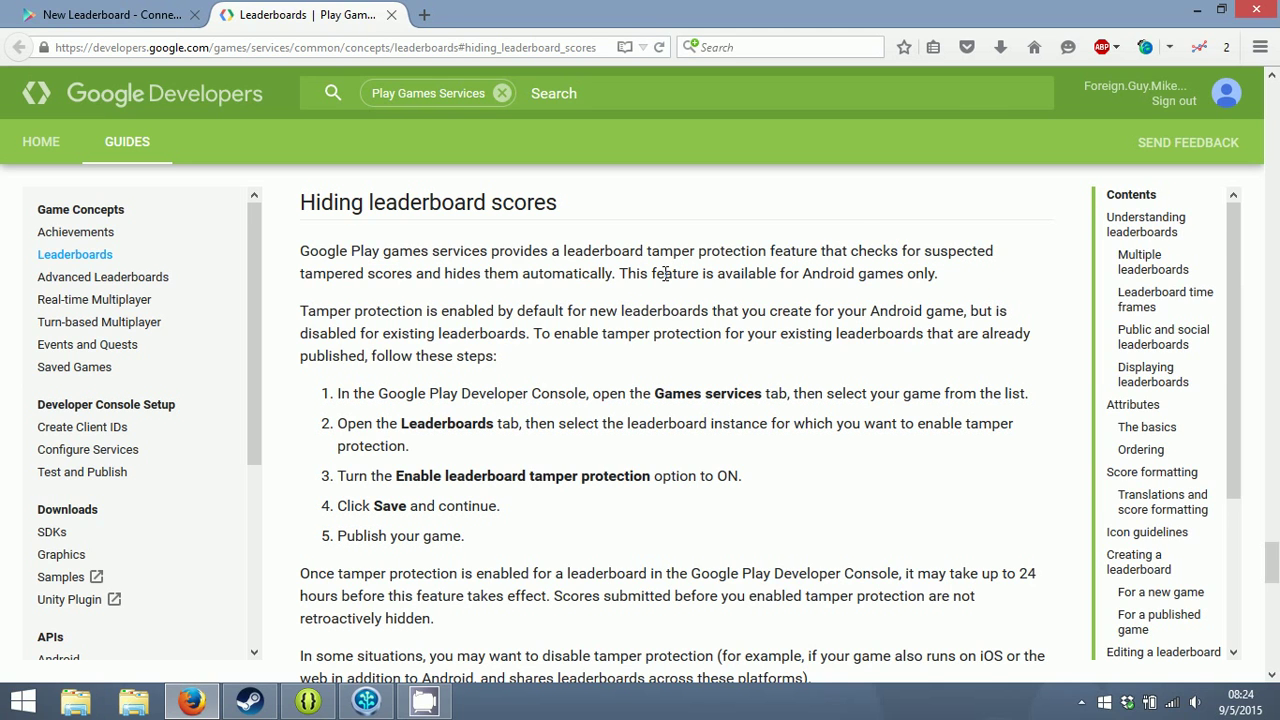
left_click(391, 14)
- Turn tamper protection off on the Puzzle 1 leaderboard form
scroll(771, 436, "down", 3)
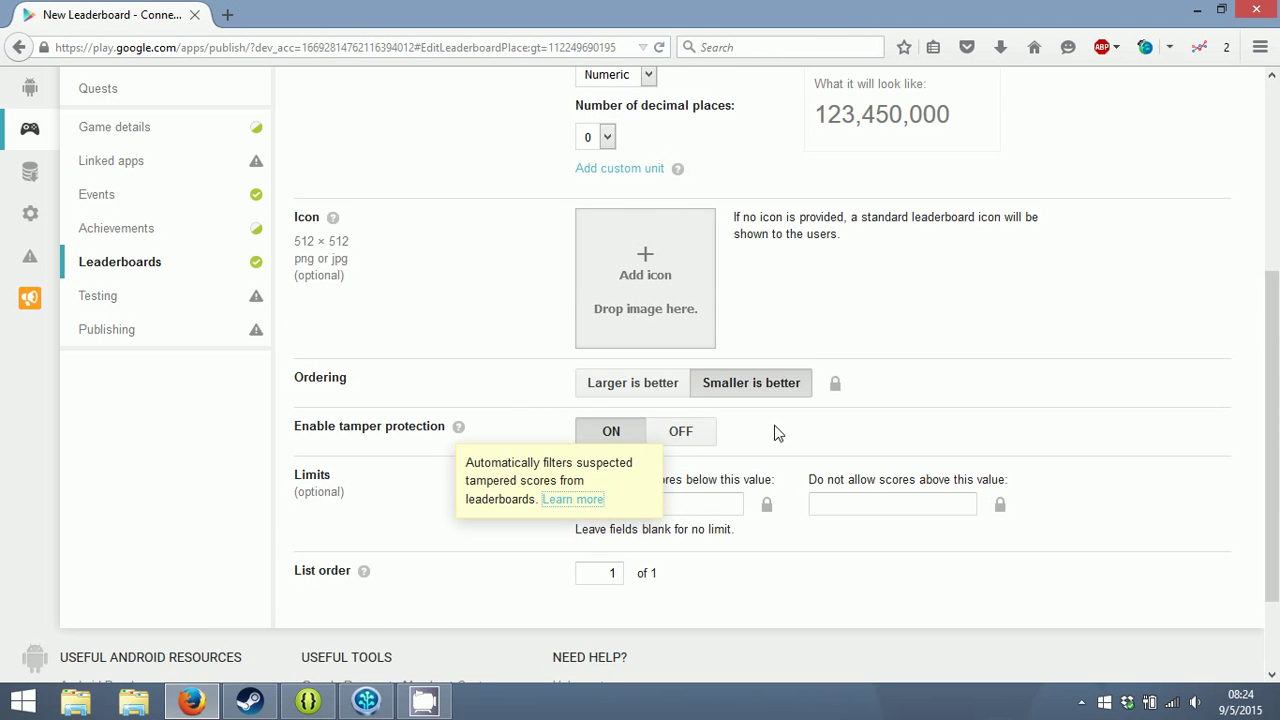
left_click(700, 330)
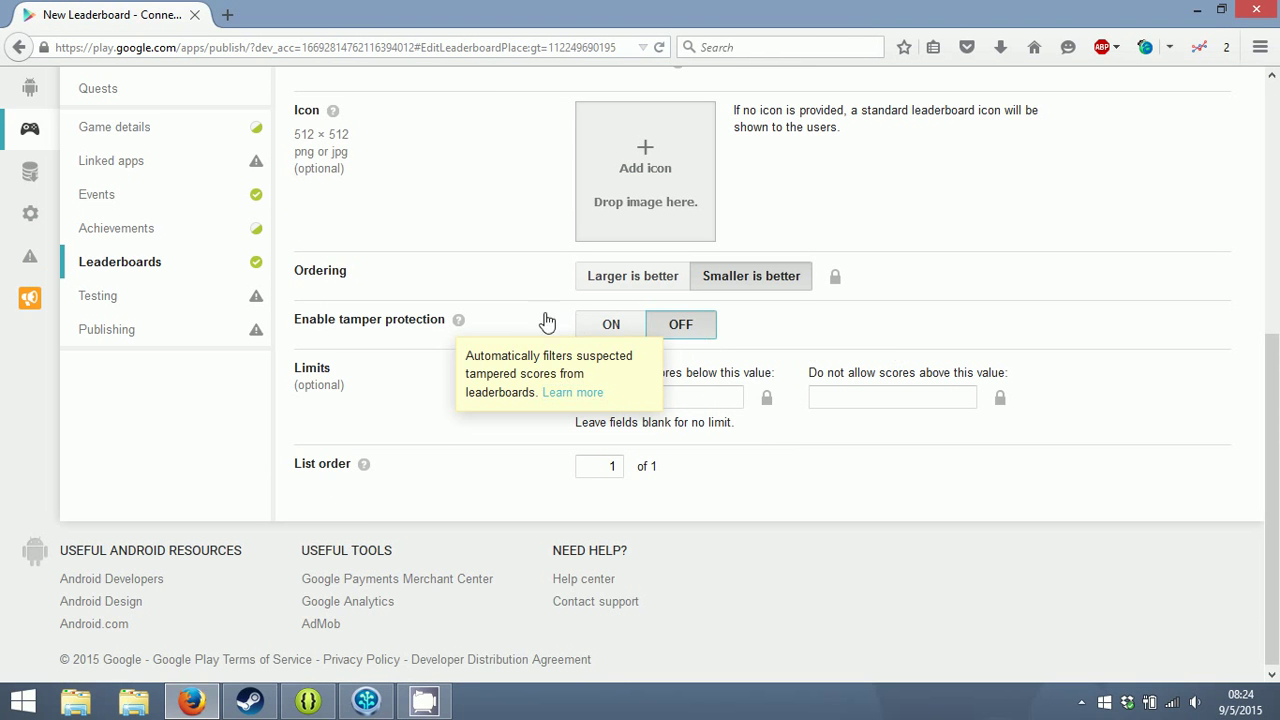
left_click_drag(340, 403, 394, 391)
left_click(463, 319)
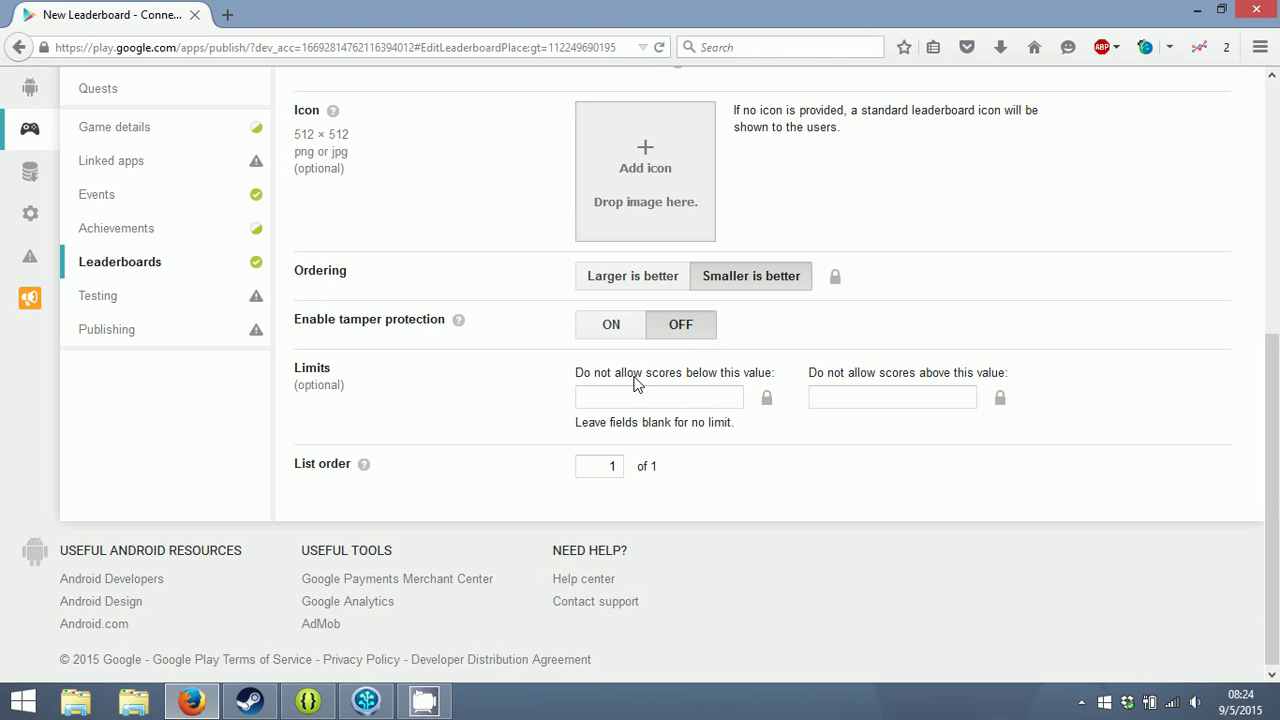
- Check the minimum and maximum score limits and list order, leaving them unchanged
left_click(663, 396)
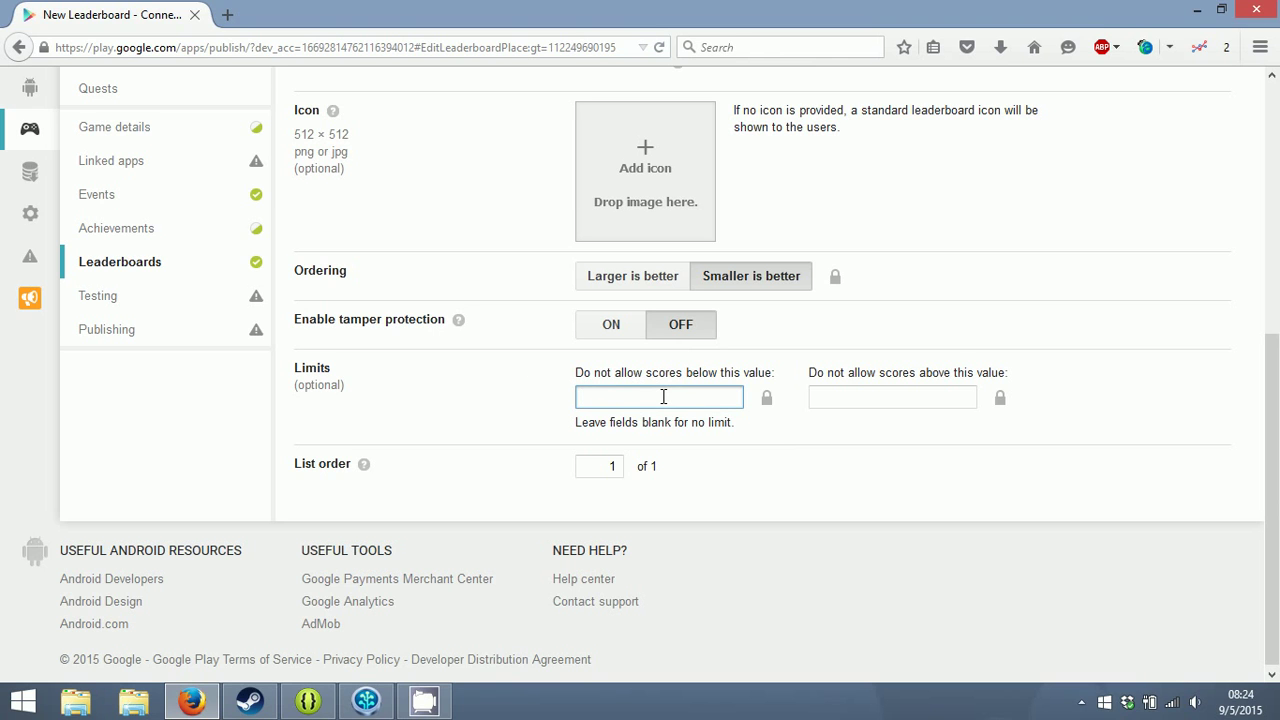
left_click(910, 394)
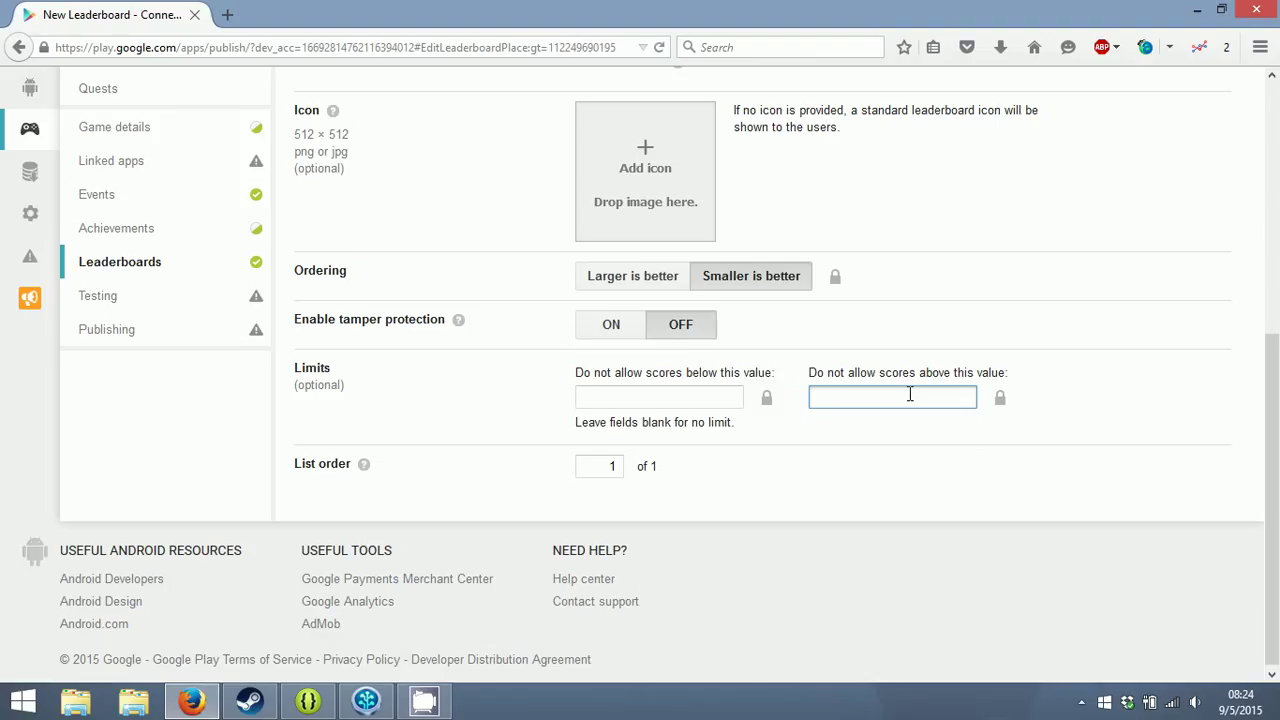
key("shift+Tab")
key("shift+Tab")
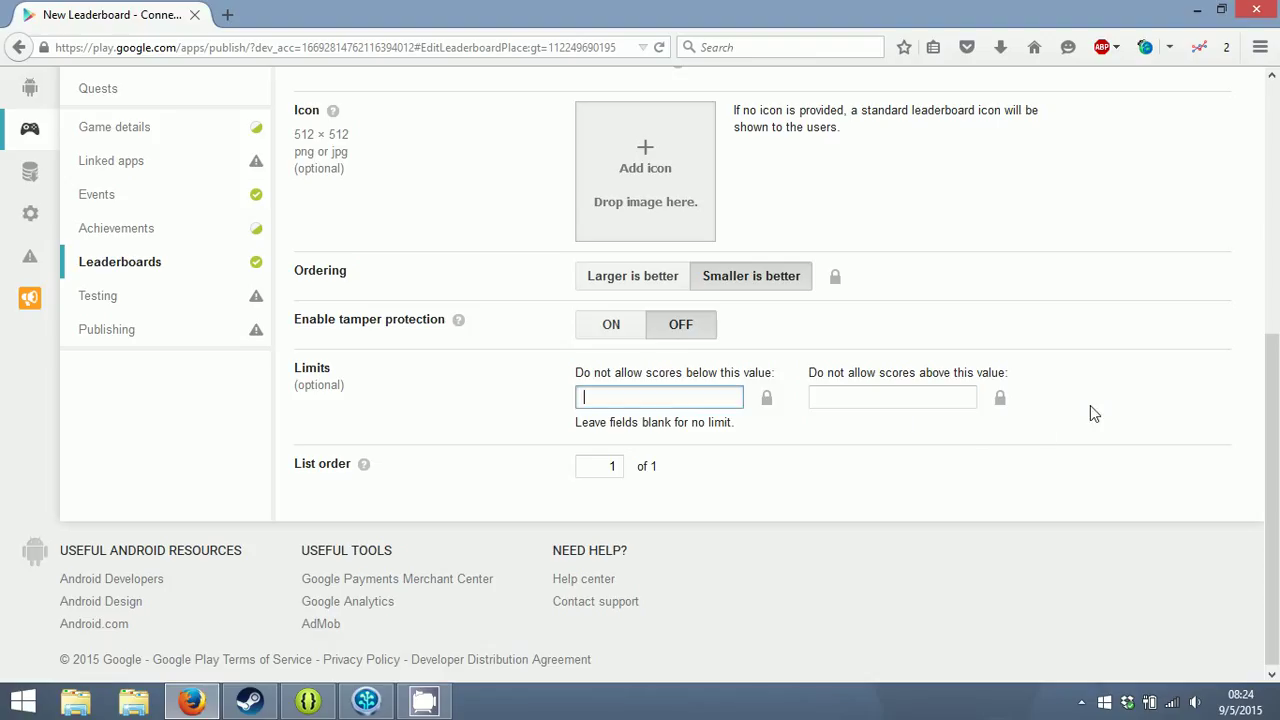
key("Tab")
key("Tab")
key("Tab")
key("Tab")
mouse_move(372, 477)
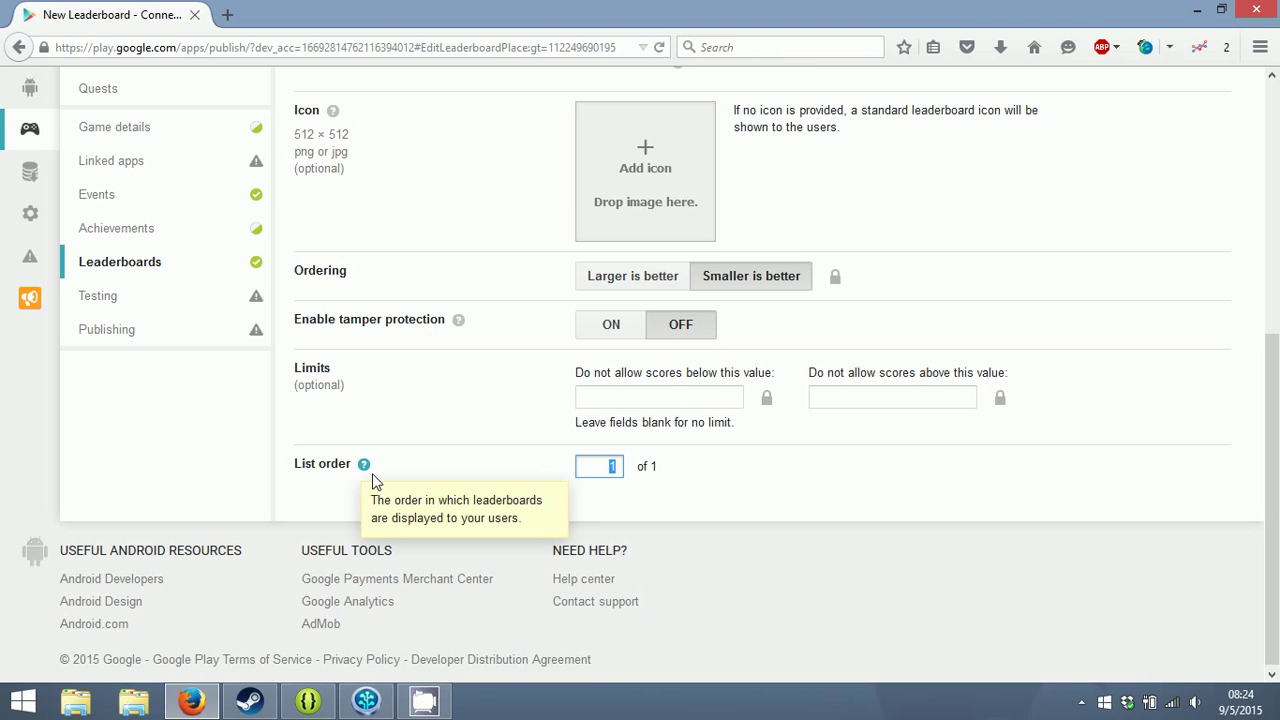
scroll(1214, 357, "up", 5)
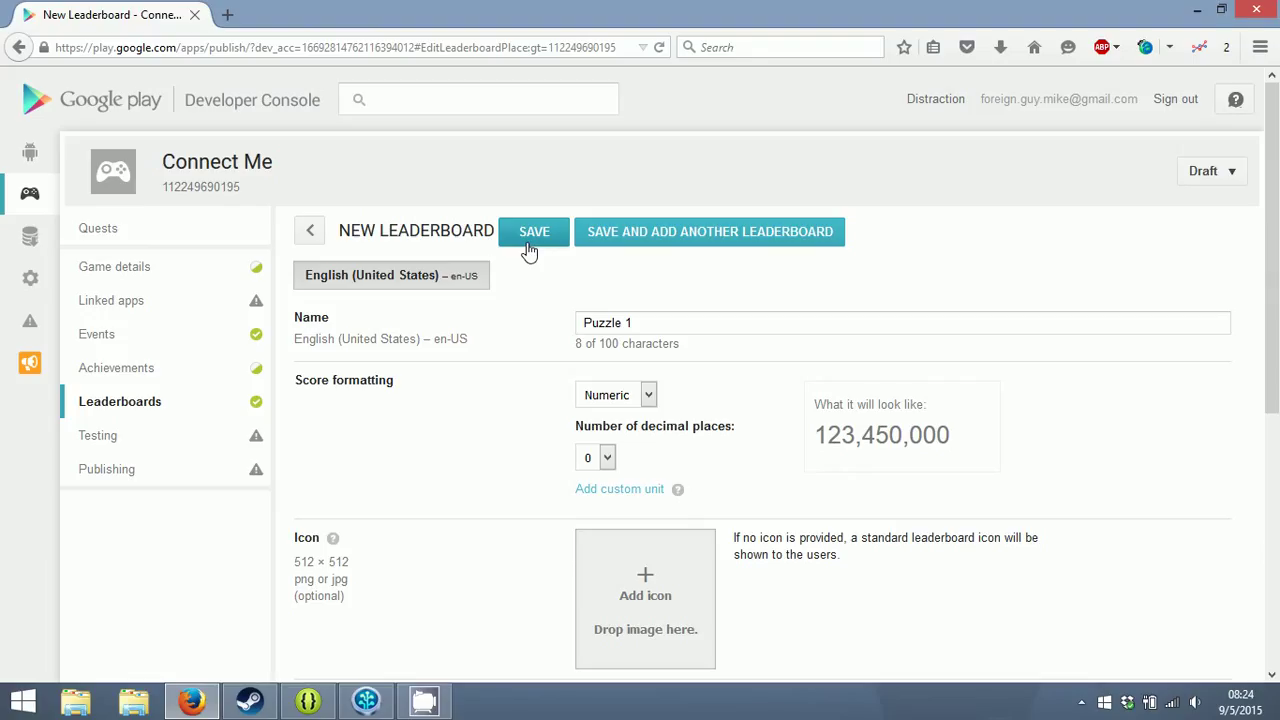
- Save the new Puzzle 1 leaderboard for Connect Me so it shows as Ready to publish
left_click(710, 325)
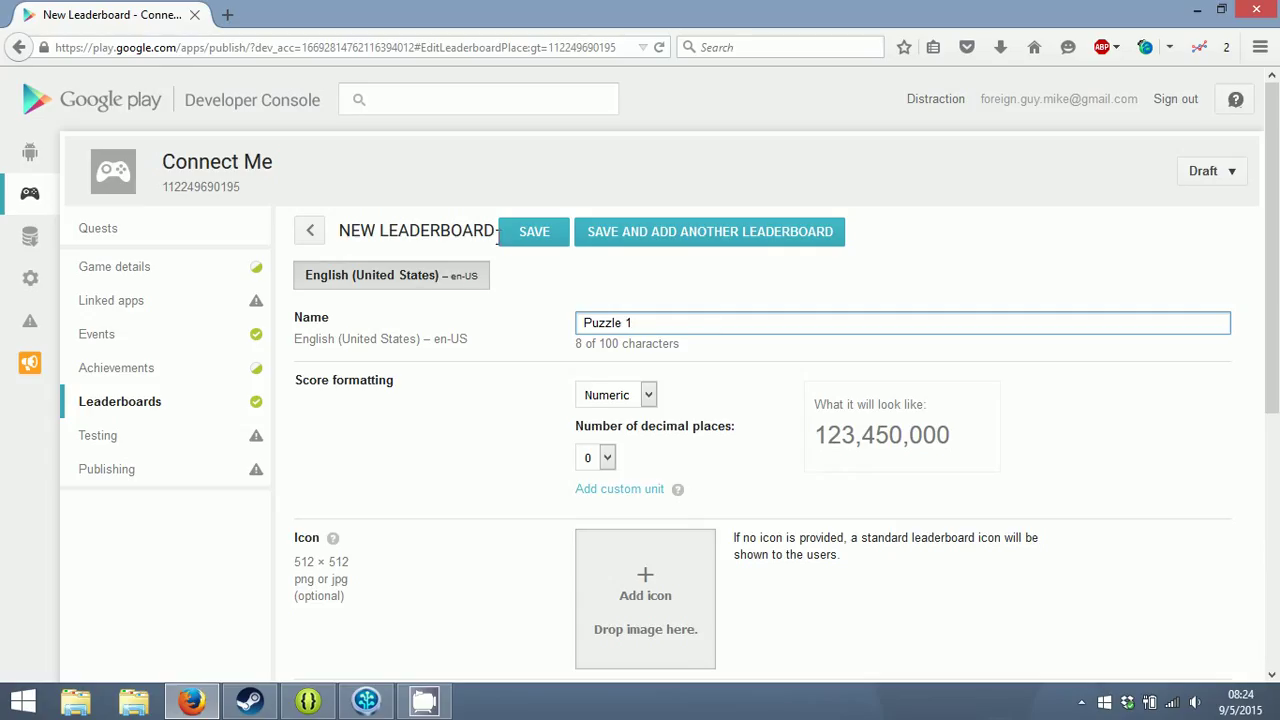
left_click(528, 233)
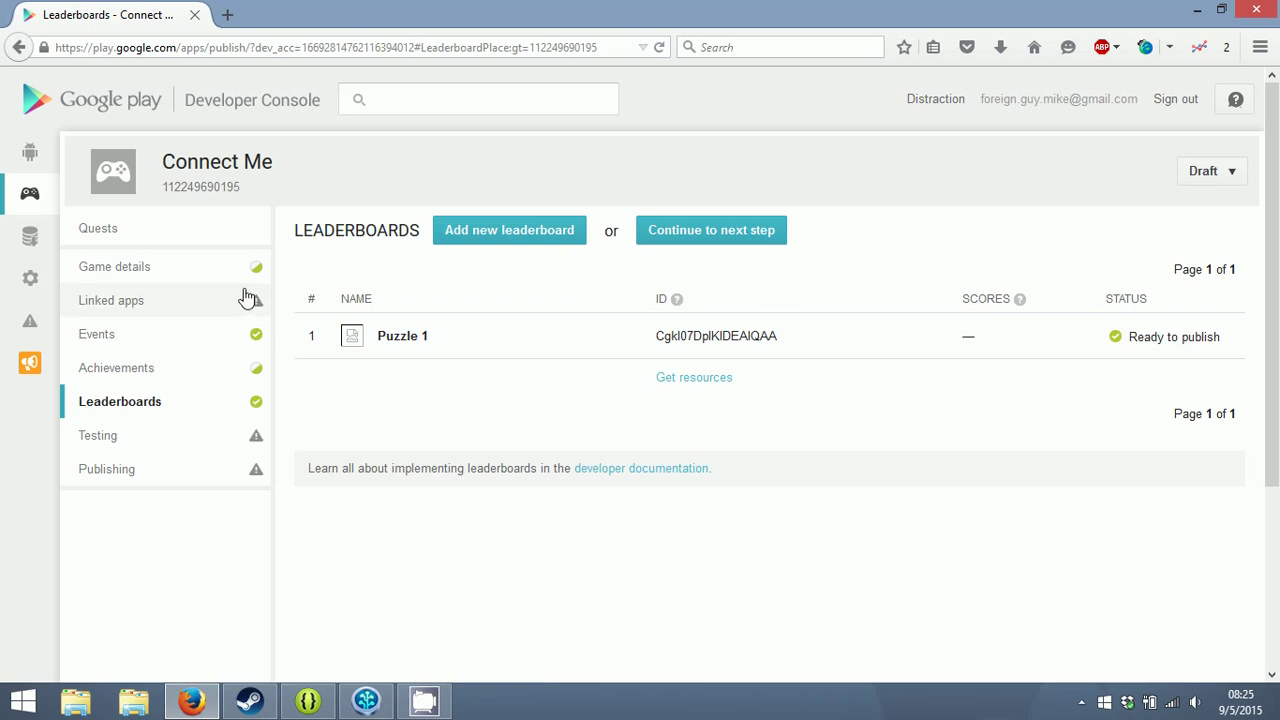
left_click(198, 378)
left_click(205, 345)
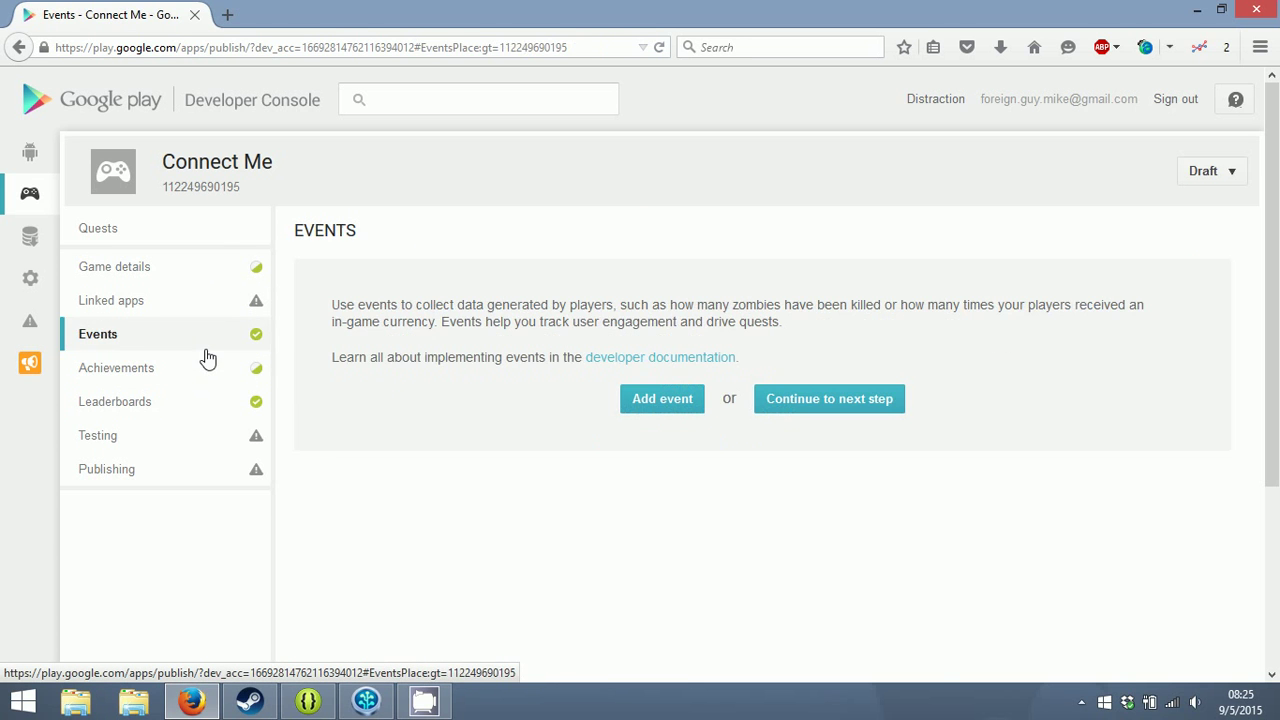
left_click(206, 283)
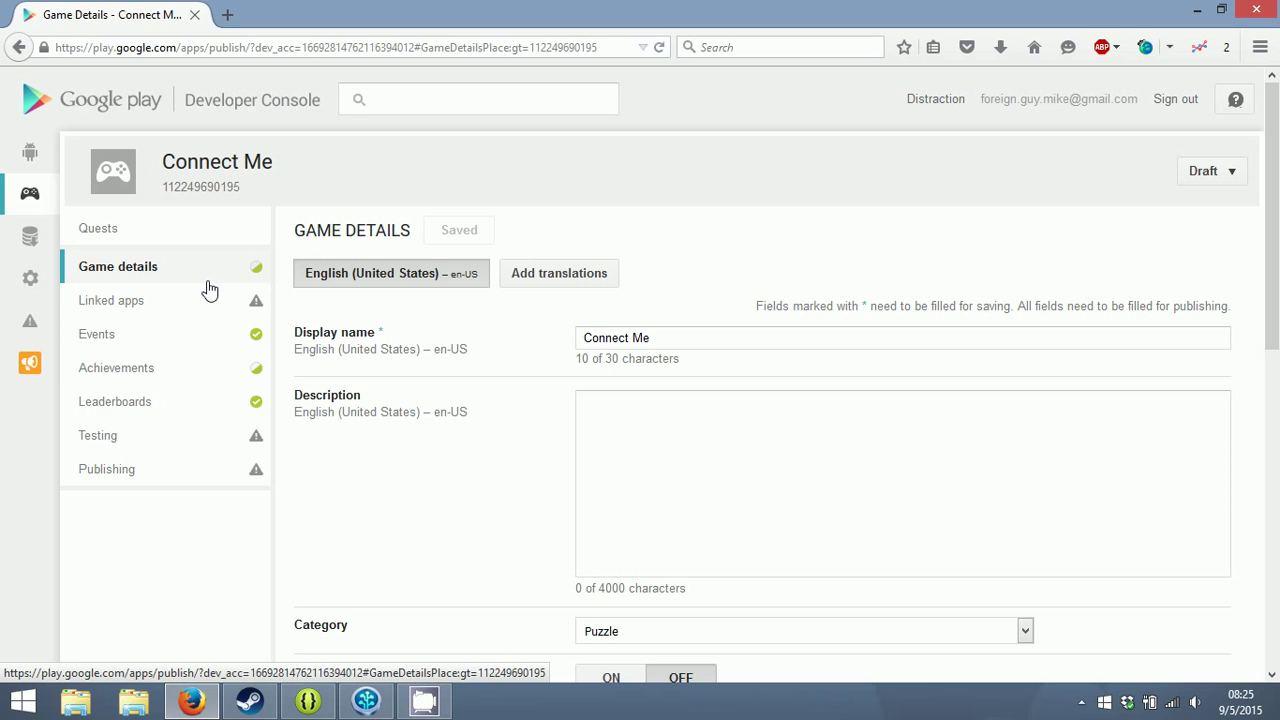
left_click_drag(243, 190, 161, 188)
left_click(189, 405)
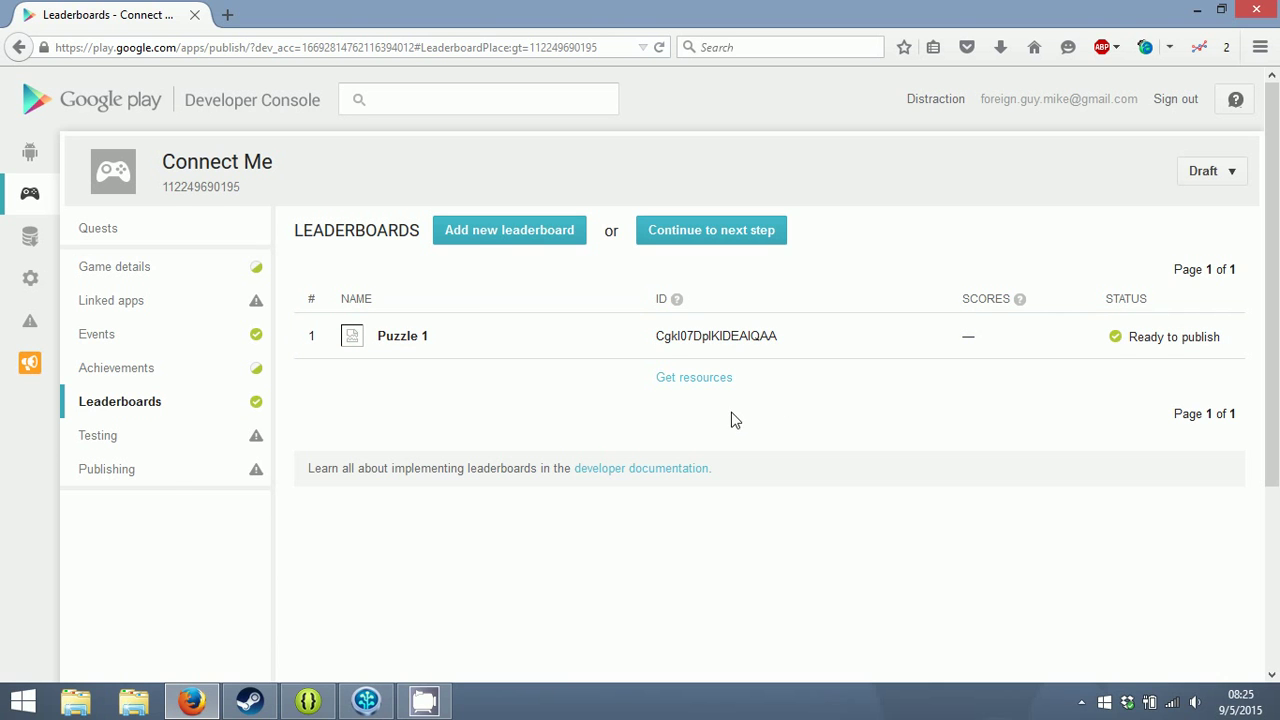
left_click(174, 435)
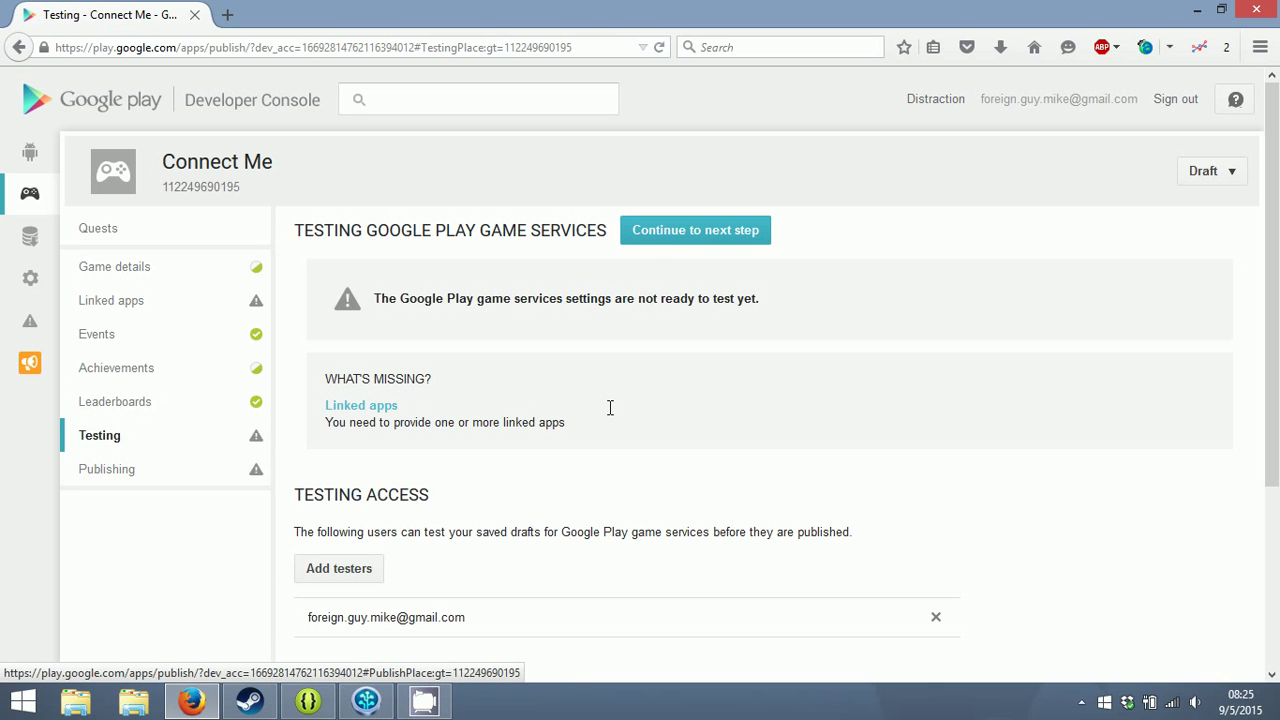
scroll(652, 400, "down", 3)
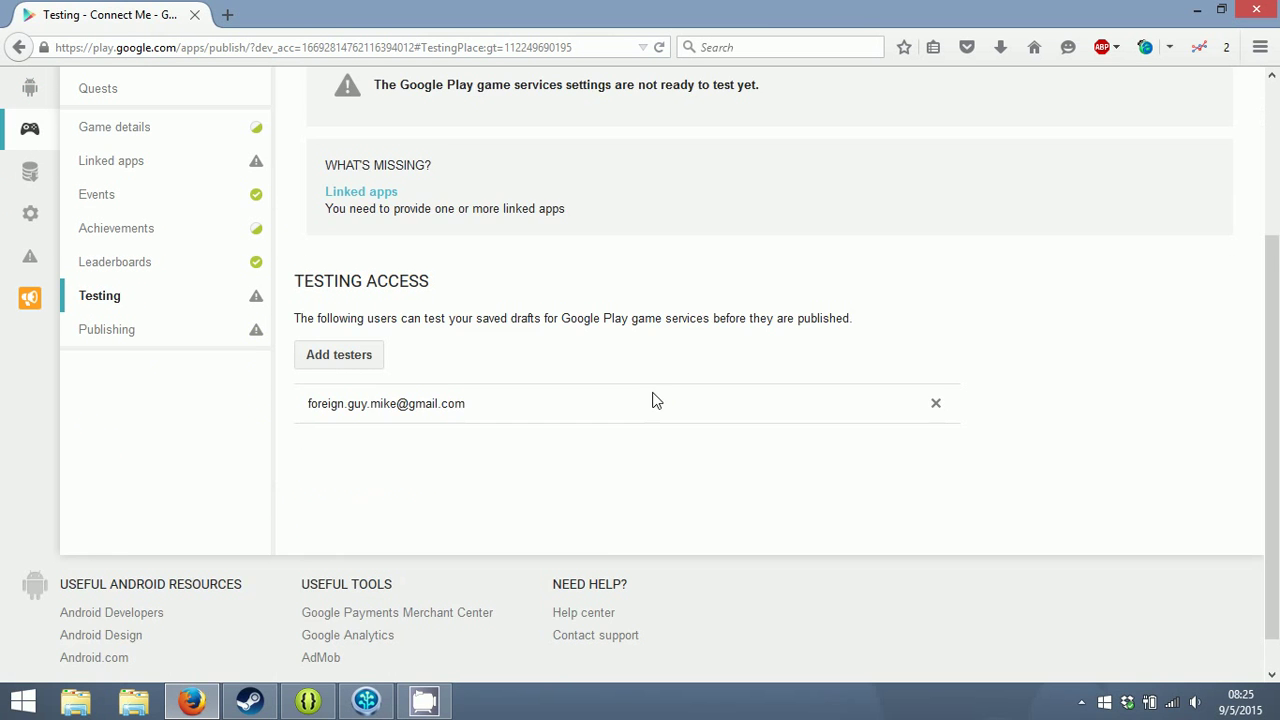
scroll(651, 397, "up", 3)
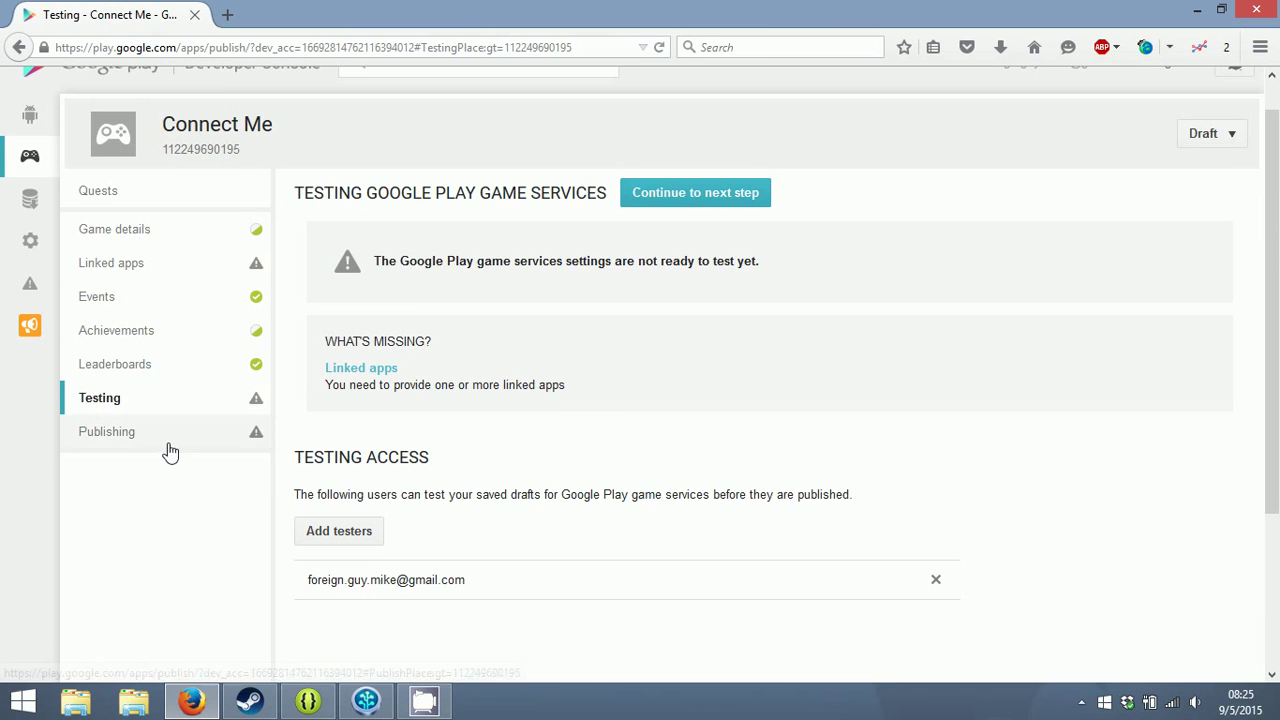
left_click(166, 445)
scroll(755, 402, "down", 3)
scroll(551, 397, "up", 3)
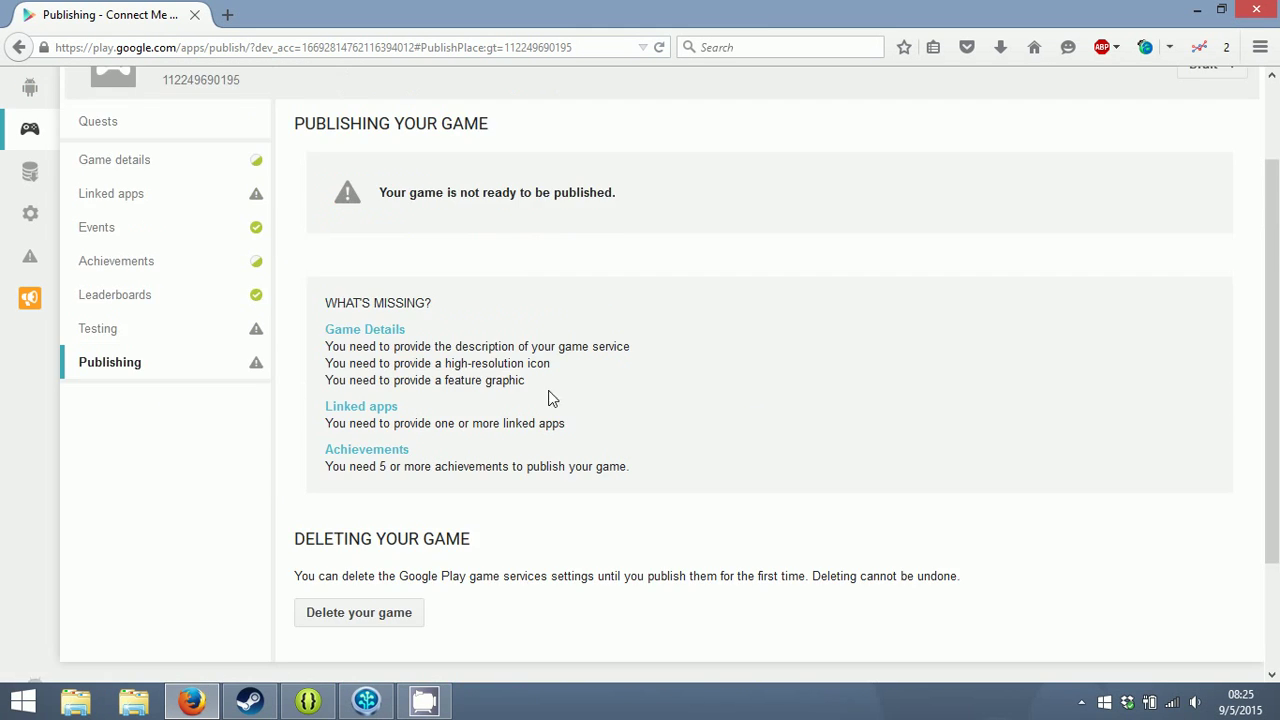
left_click(30, 157)
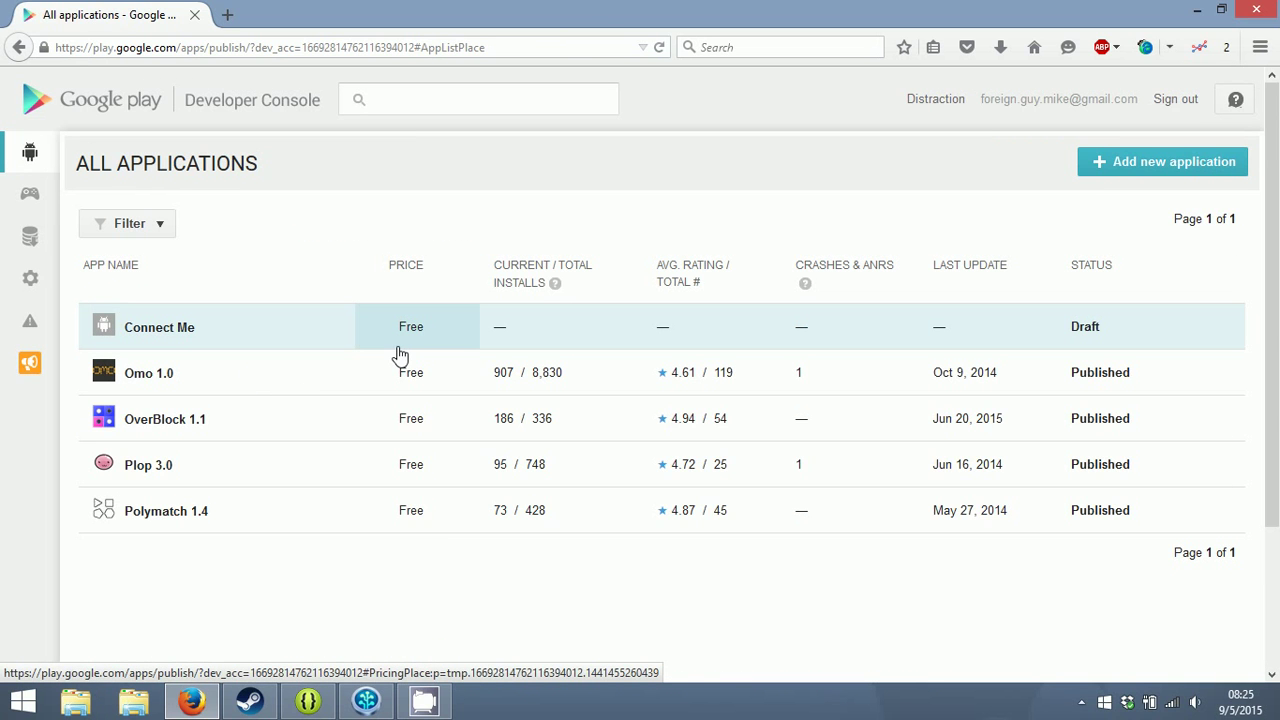
left_click(31, 197)
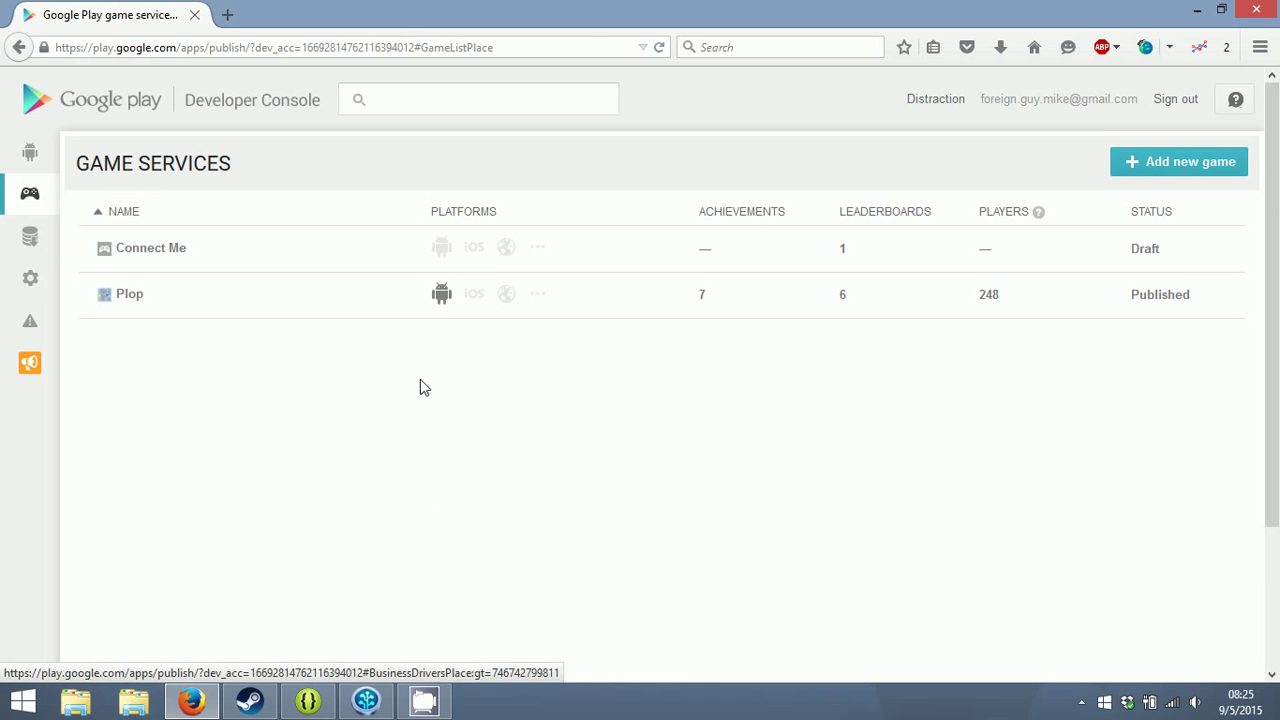
left_click(295, 238)
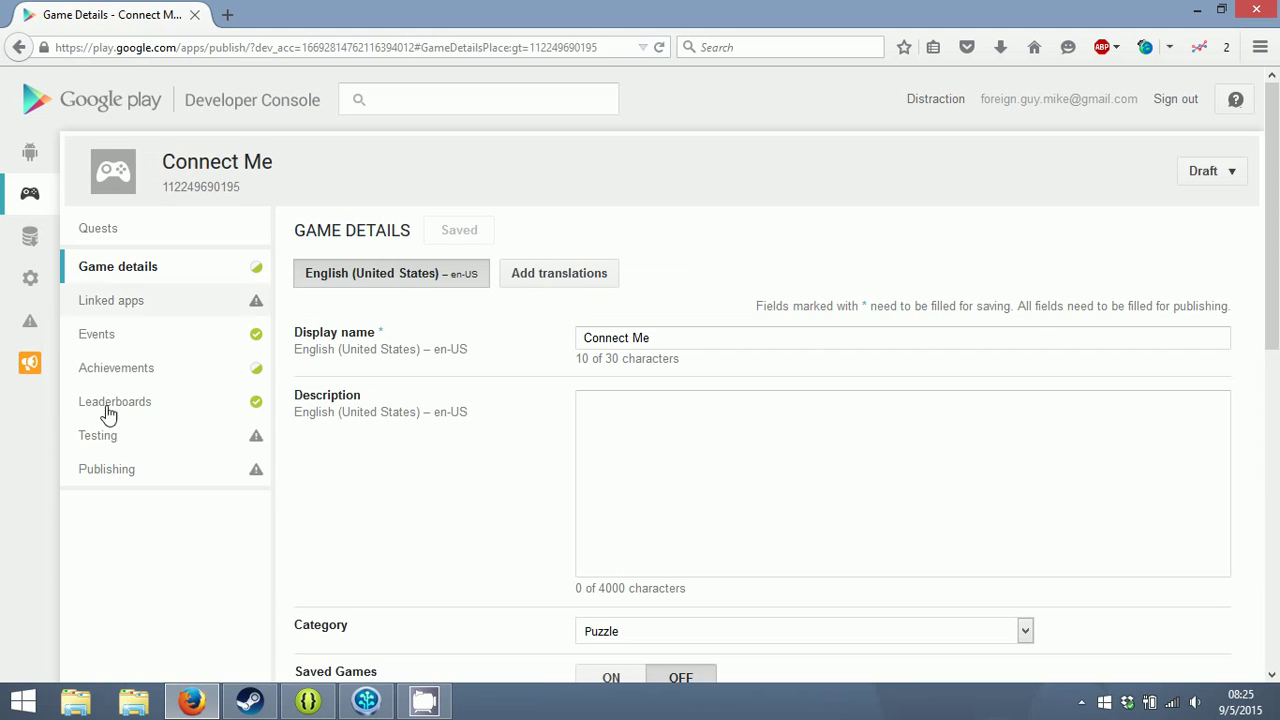
left_click(180, 405)
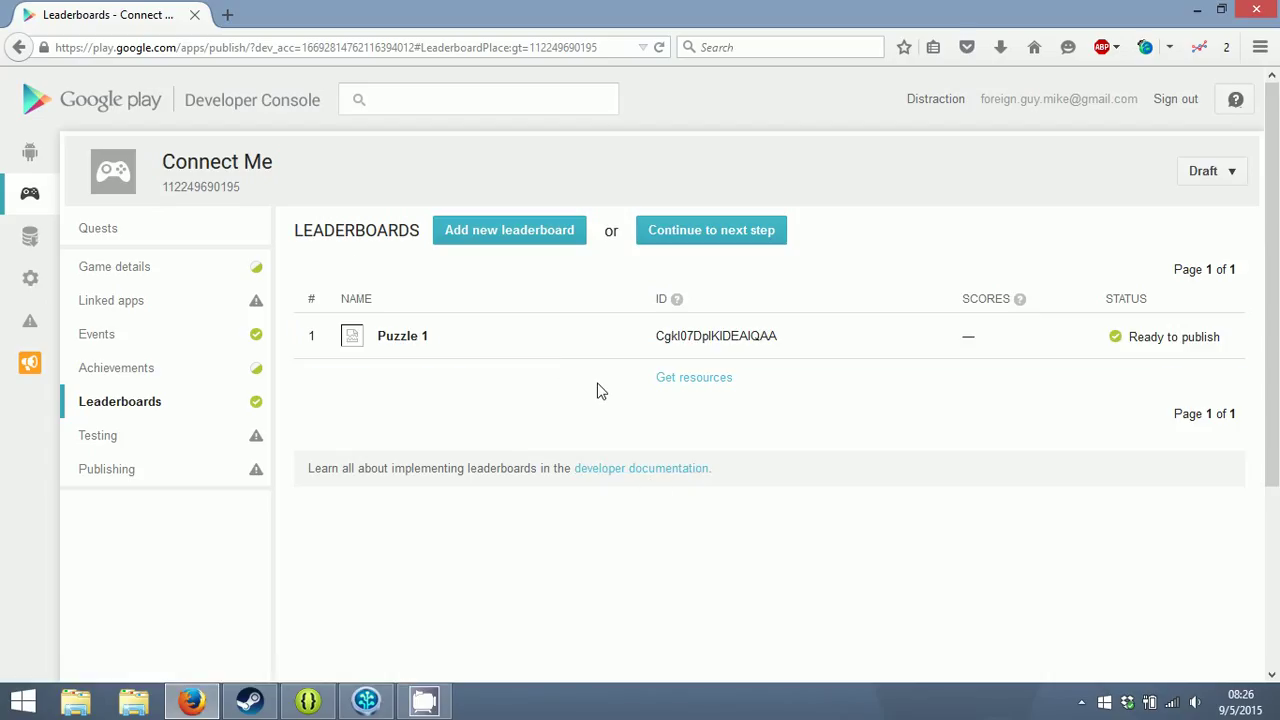
- In Eclipse, relaunch 'Connect Me - Desktop' from Run History, saving MenuState.java first
left_click(330, 702)
left_click(627, 350)
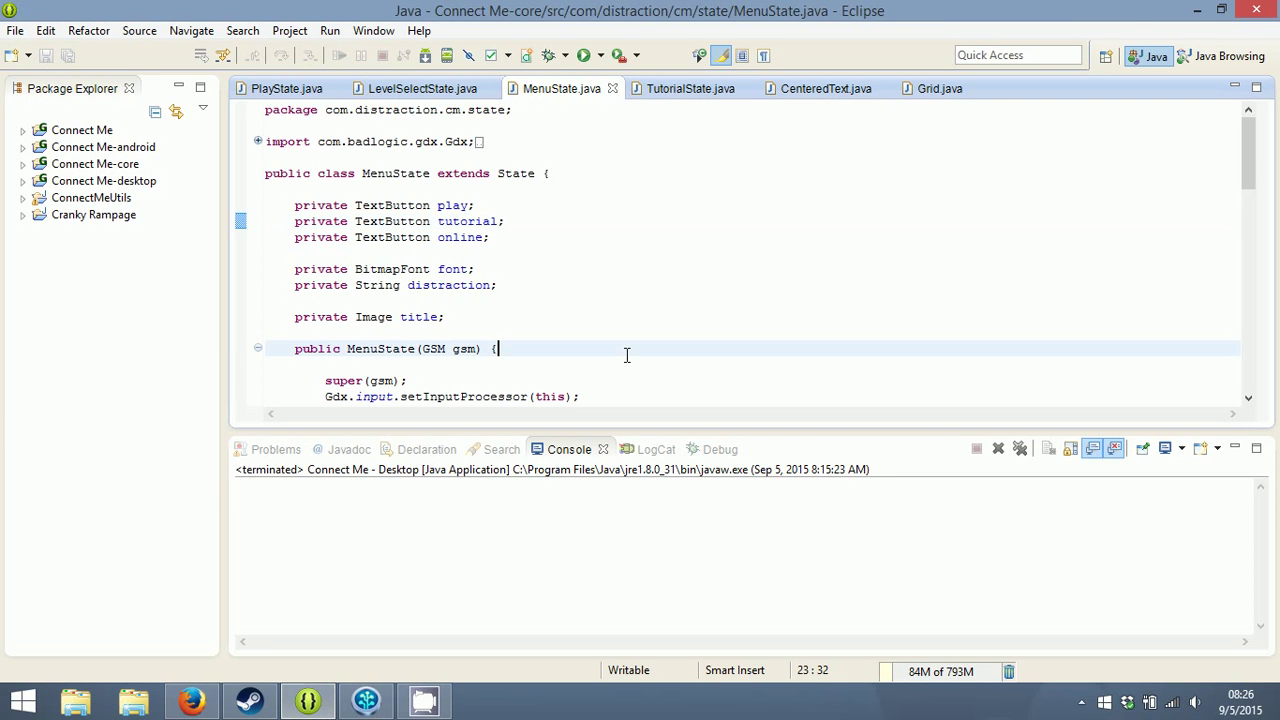
type("t")
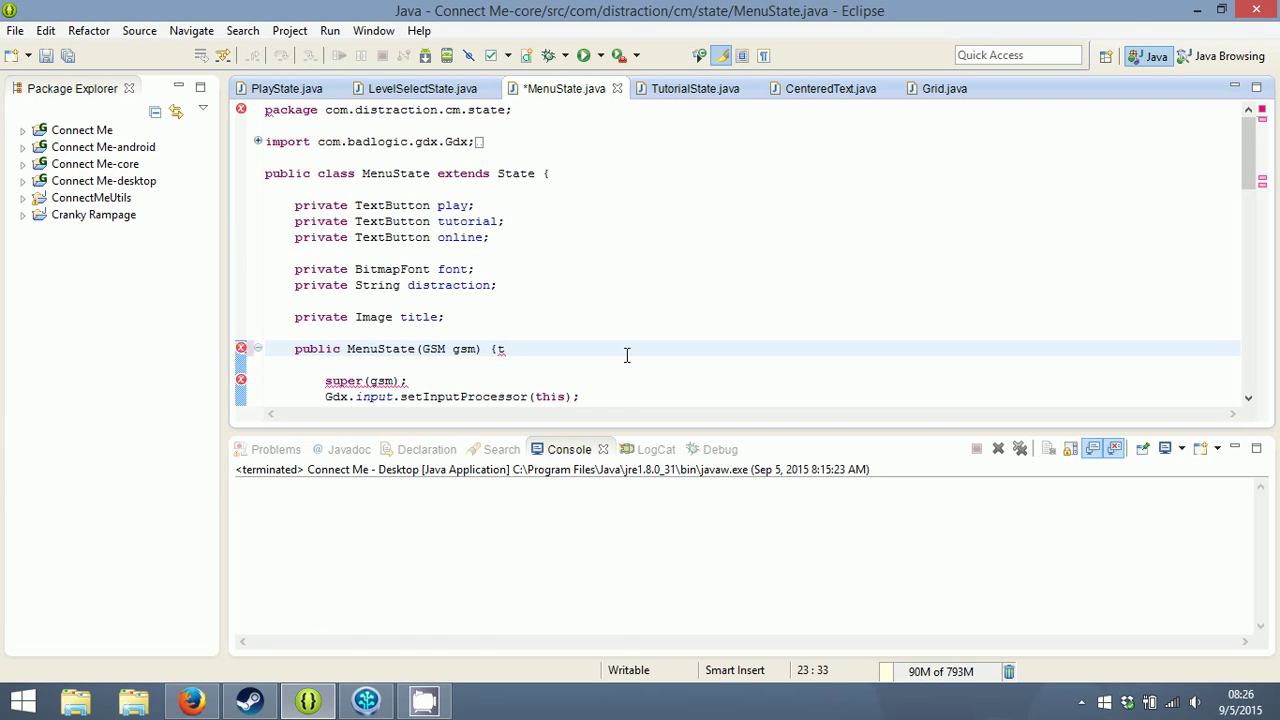
key("BackSpace")
key("alt+r")
mouse_move(605, 279)
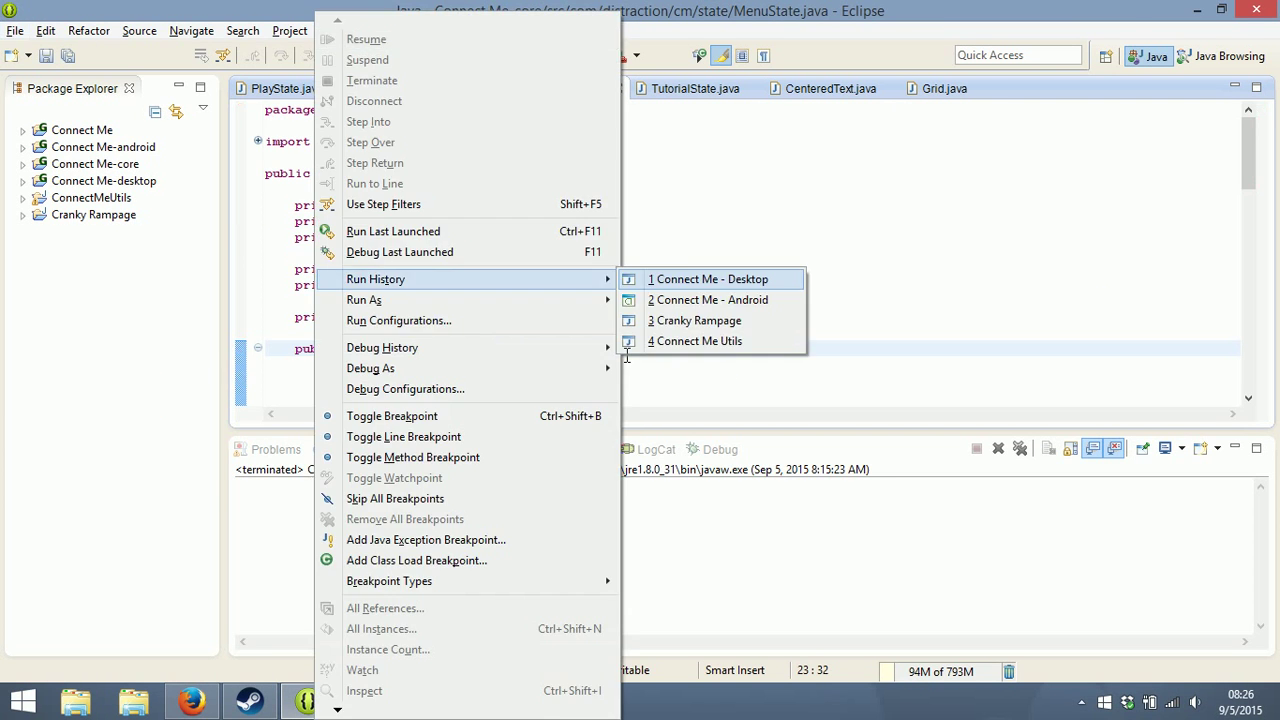
left_click(716, 283)
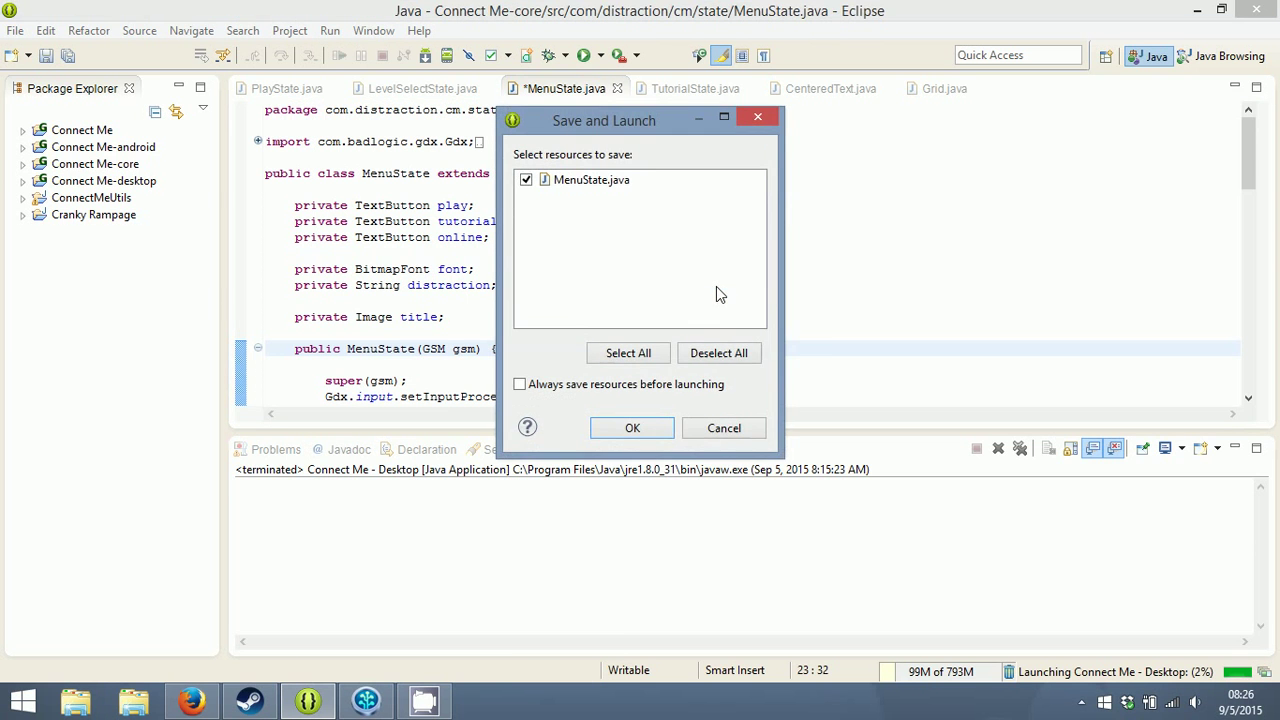
left_click(655, 426)
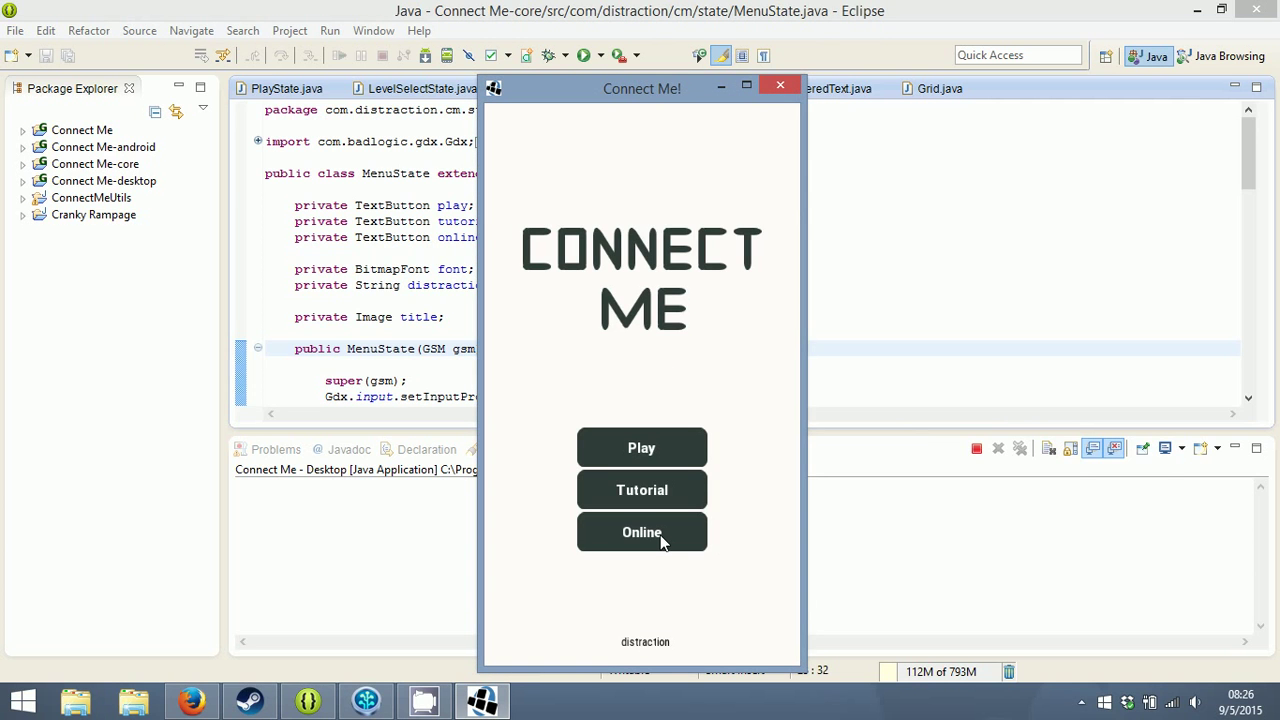
- Press Play to view the Level Select screen, return to the main menu, and close the game
left_click(628, 447)
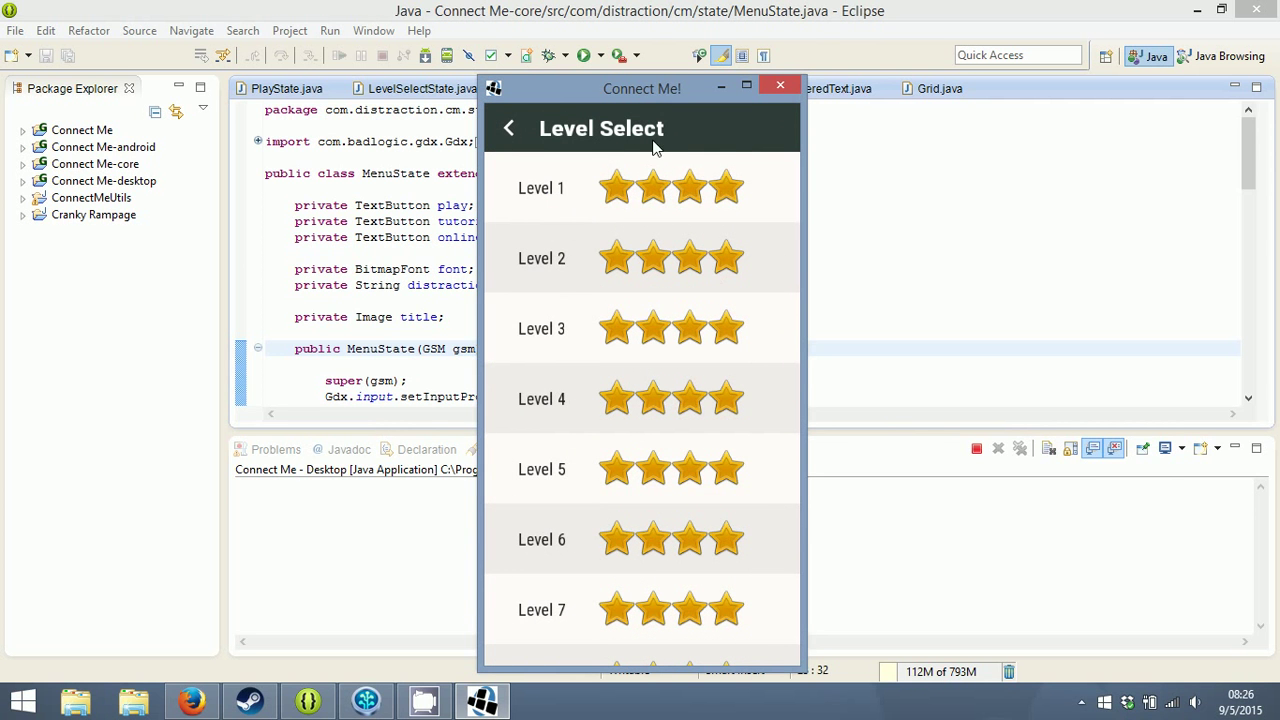
left_click_drag(674, 429, 674, 214)
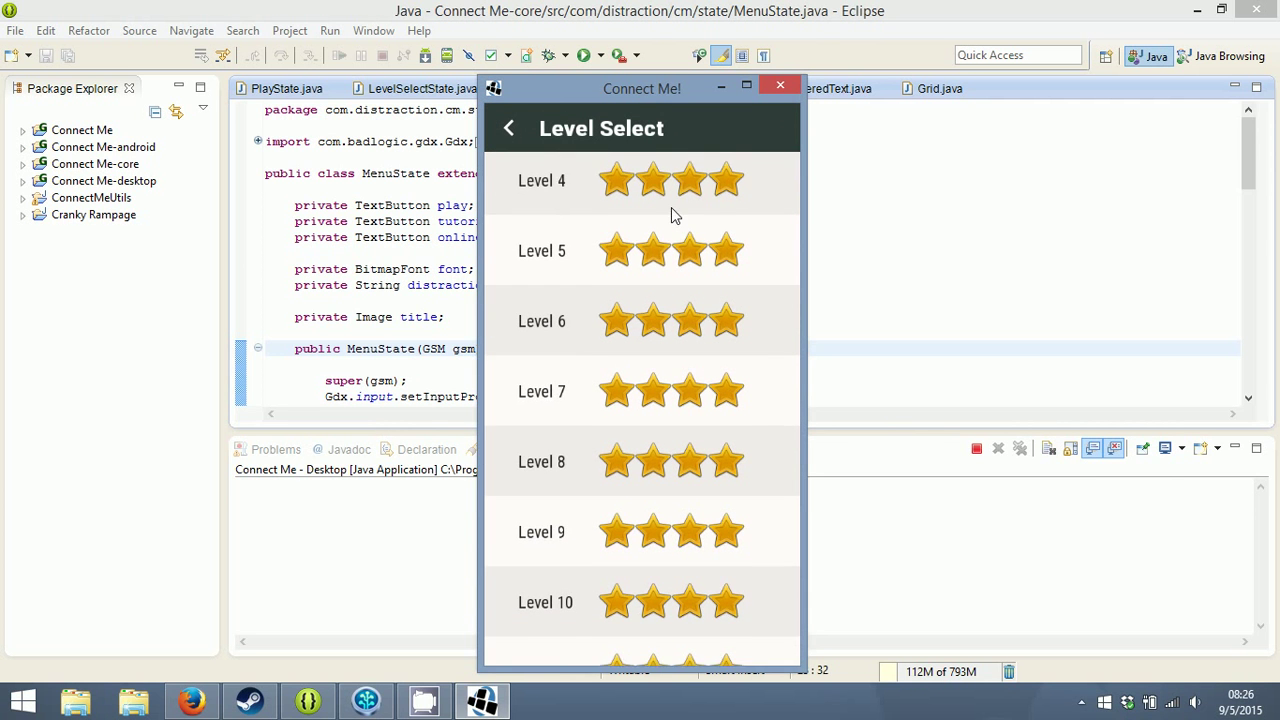
scroll(650, 250, "up", 5)
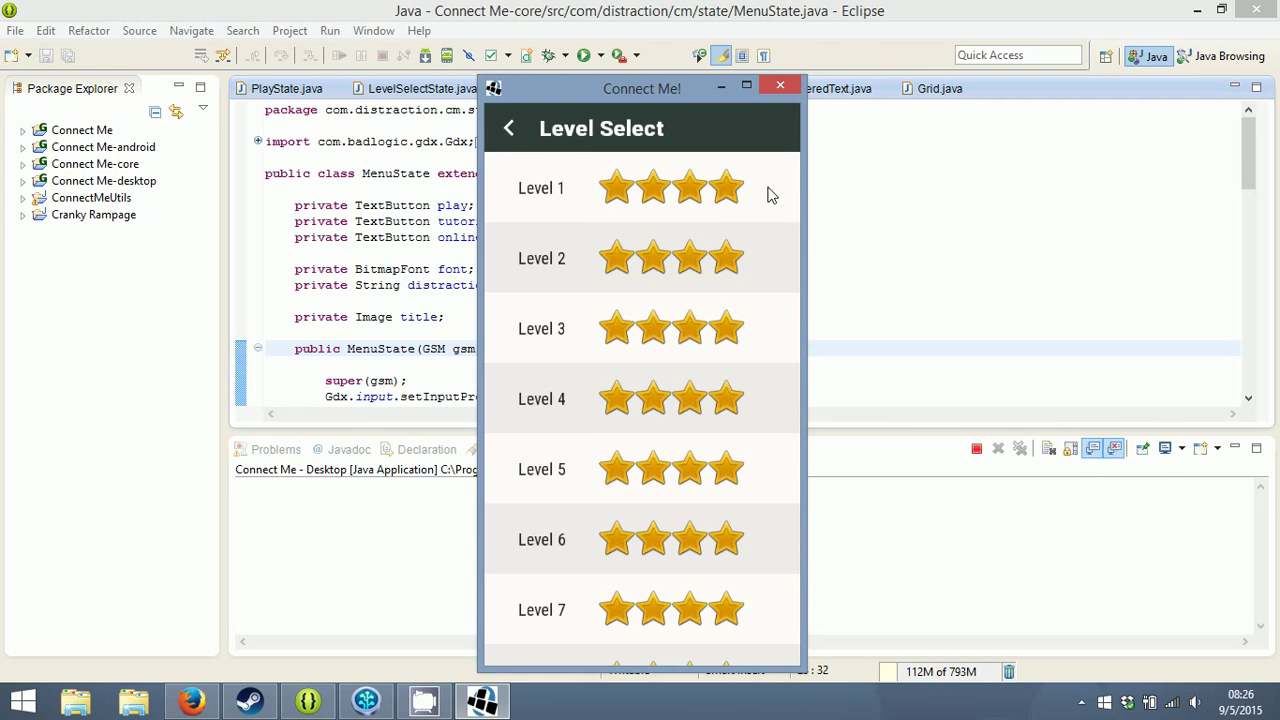
left_click(510, 143)
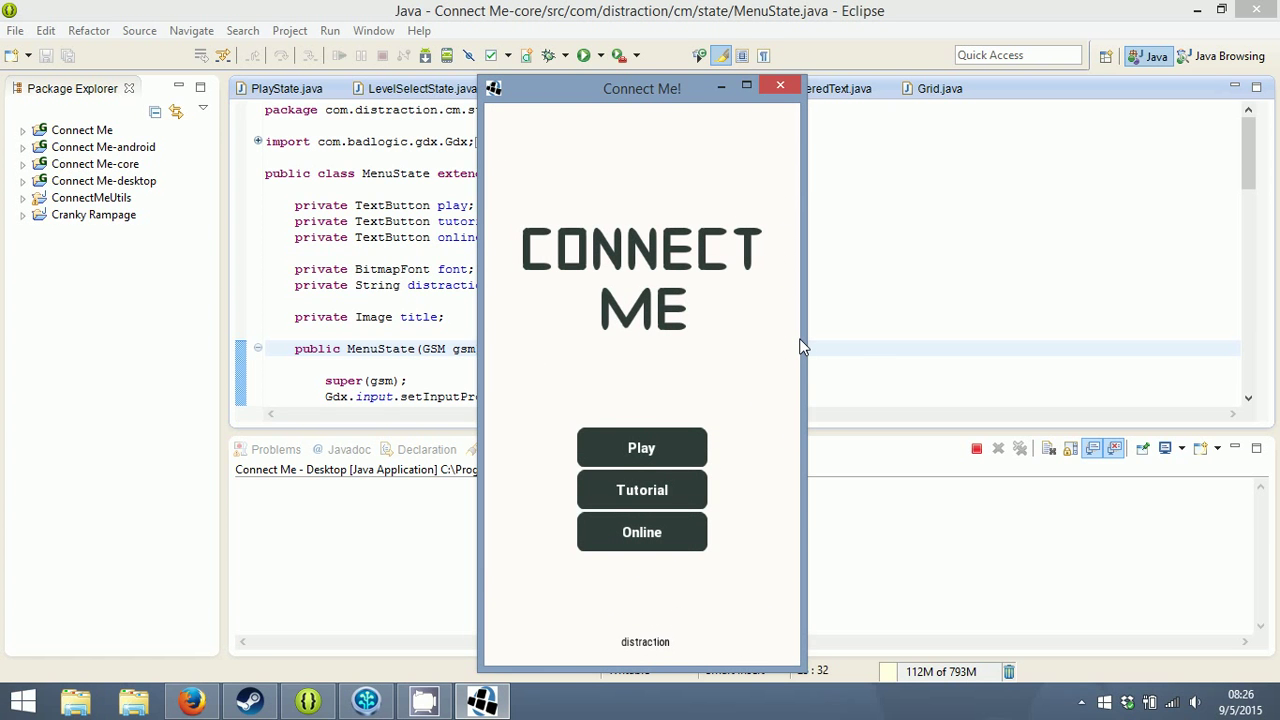
left_click(776, 87)
left_click(797, 221)
left_click(797, 205)
left_click(801, 173)
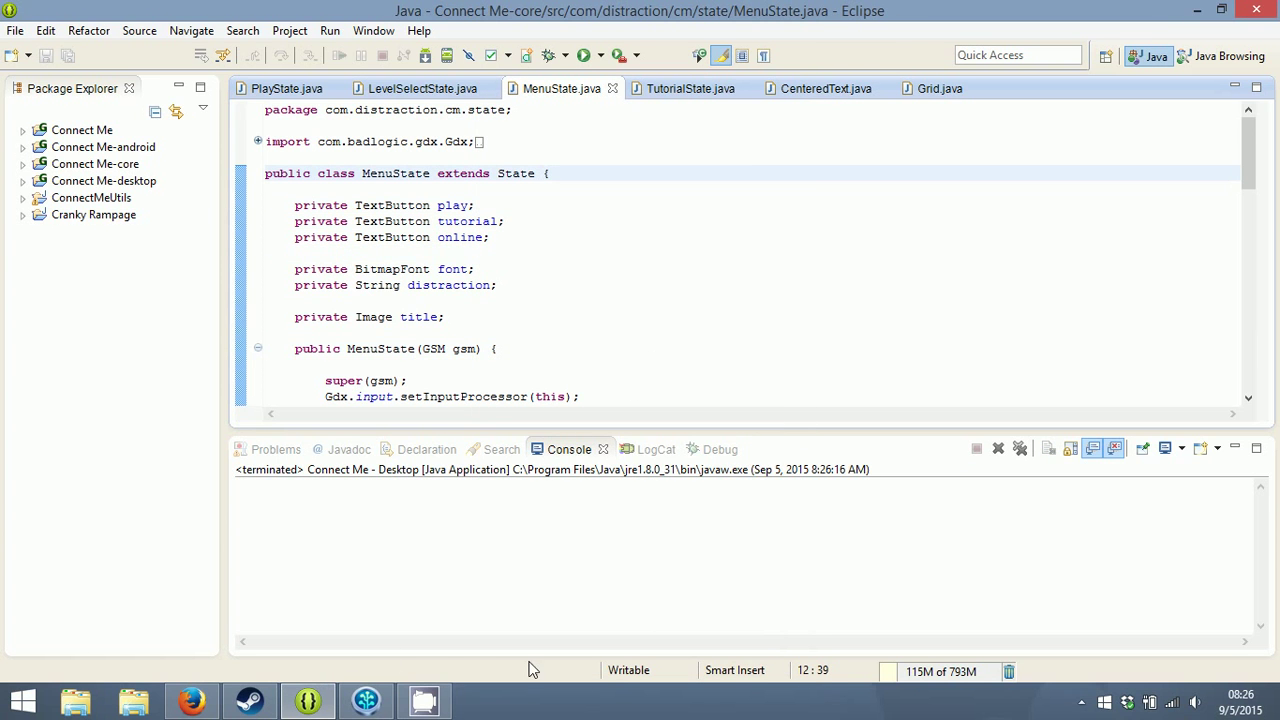
- Back in the console, open Connect Me from All applications, browse its store listing, then show Game services
left_click(192, 700)
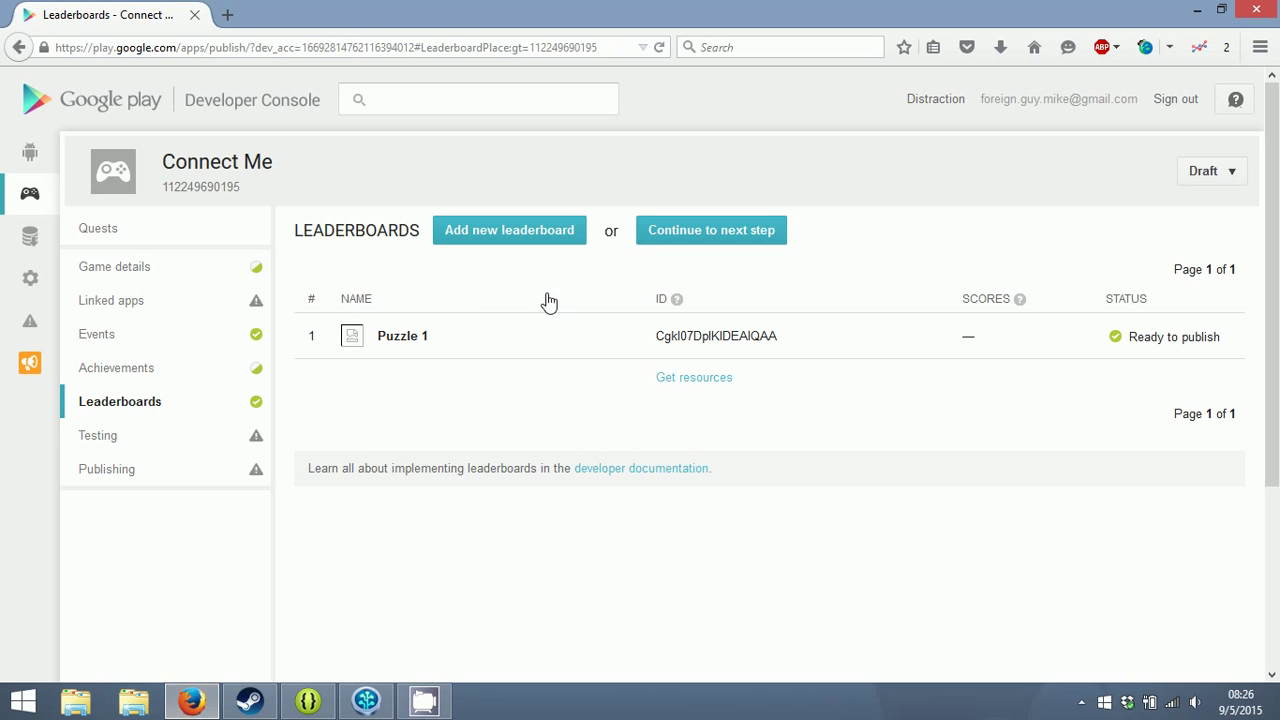
left_click(32, 162)
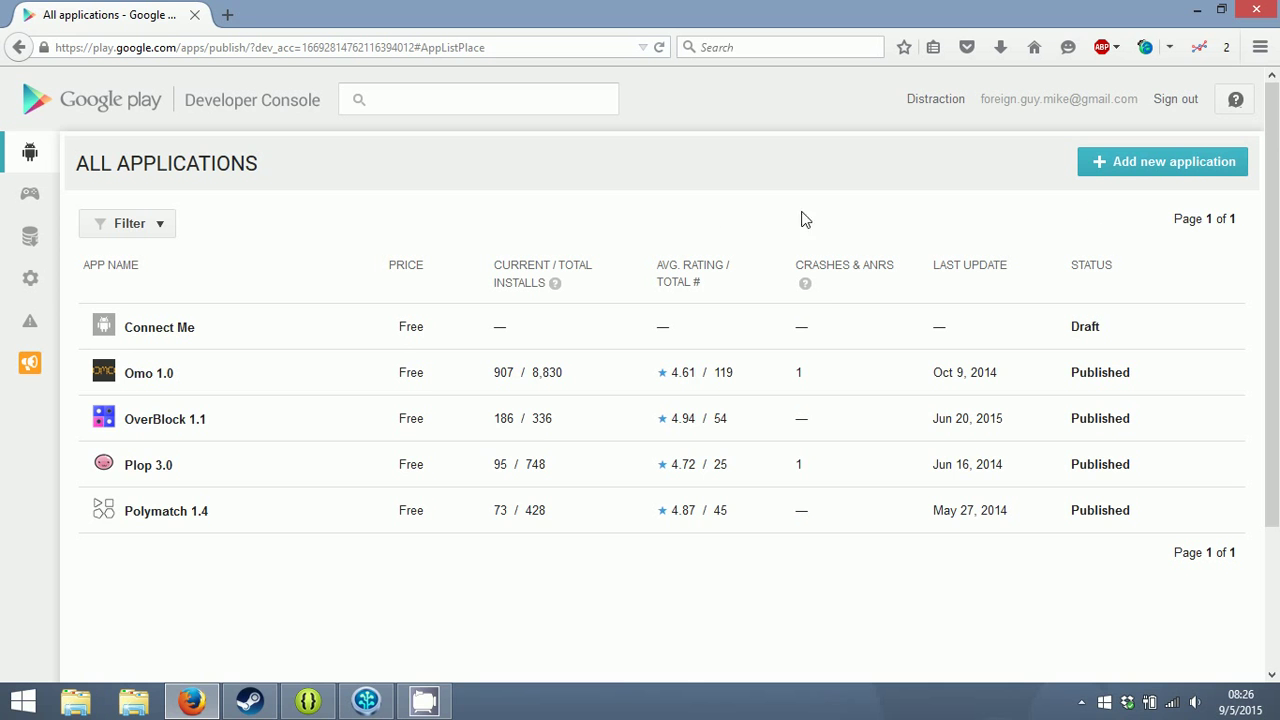
left_click(322, 322)
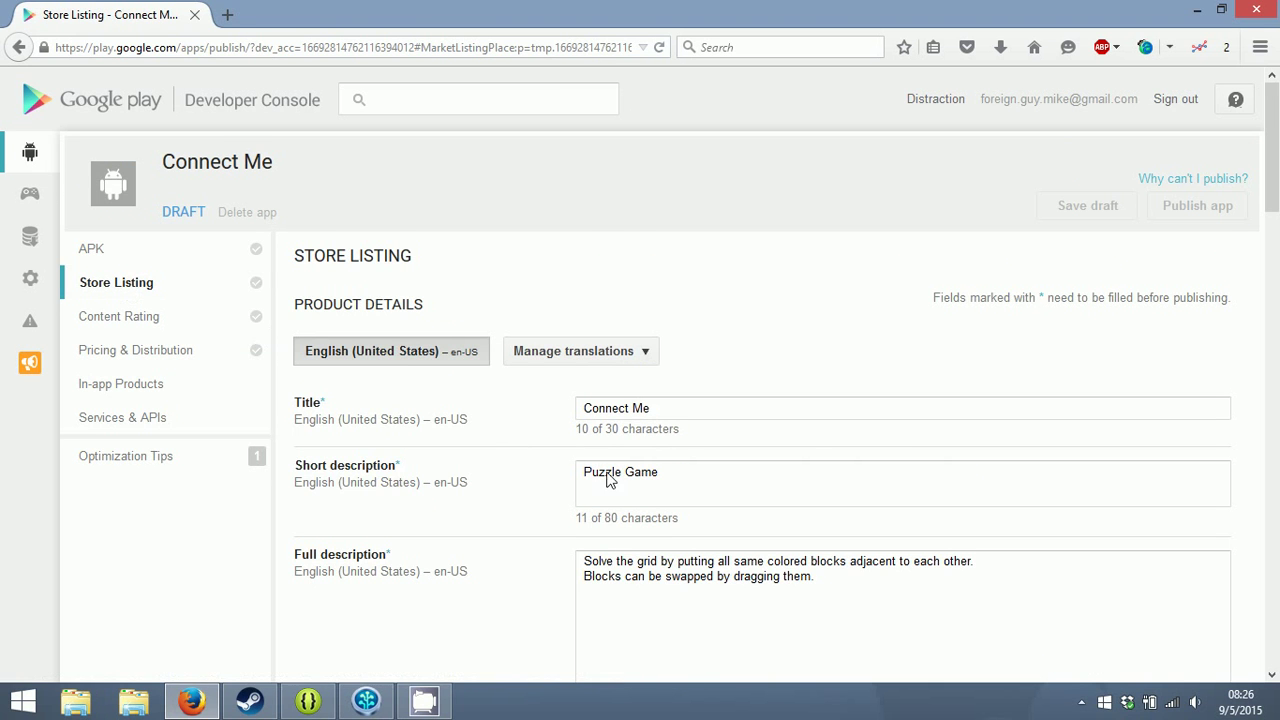
scroll(507, 440, "down", 15)
scroll(607, 446, "up", 2)
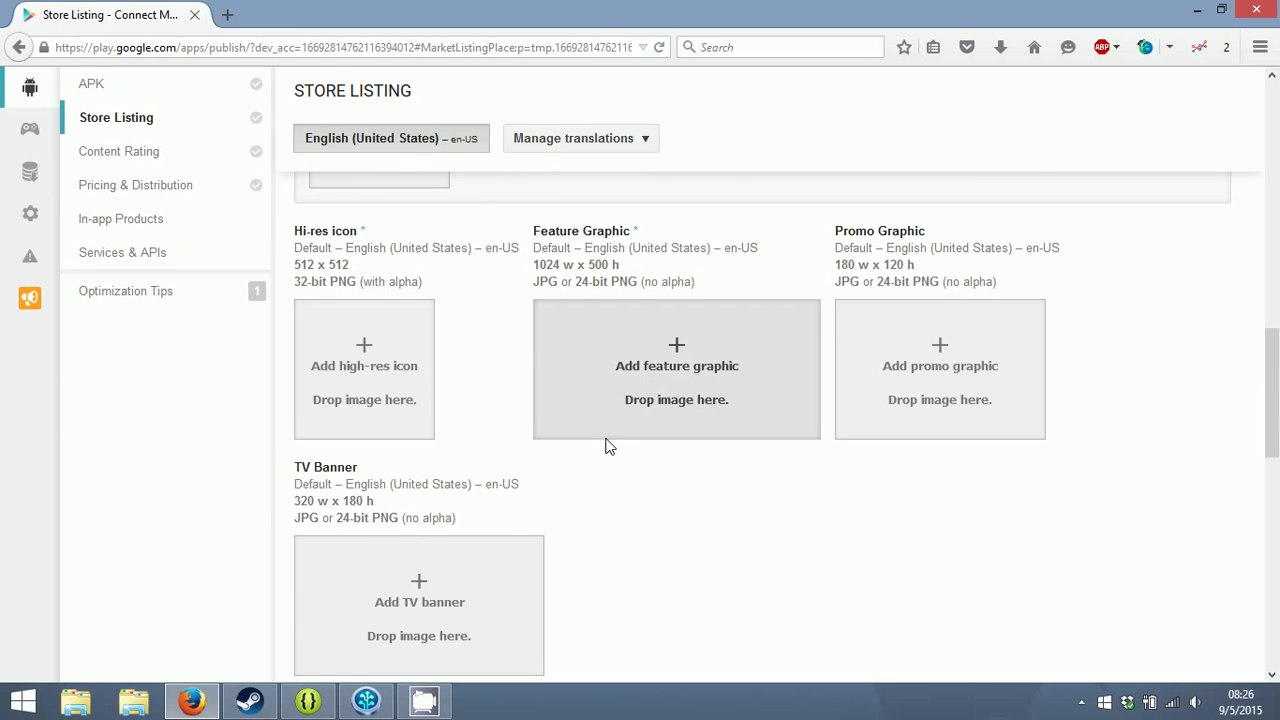
scroll(607, 446, "up", 15)
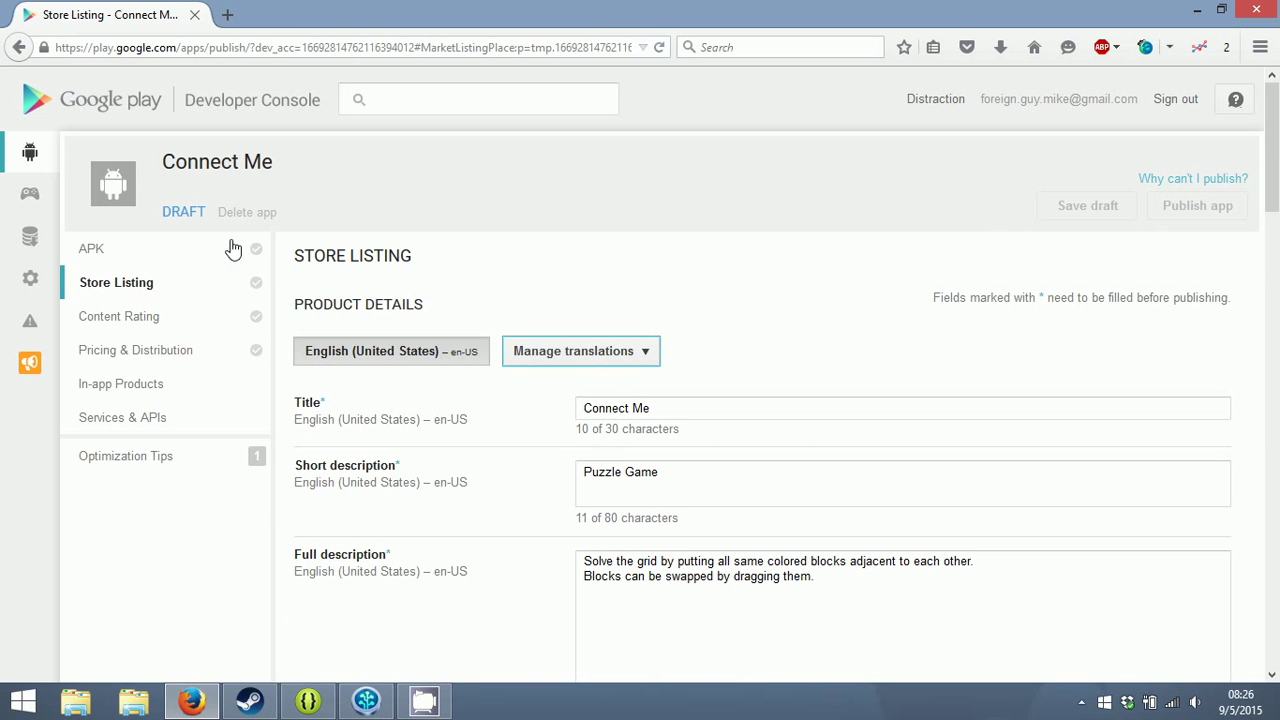
left_click(36, 198)
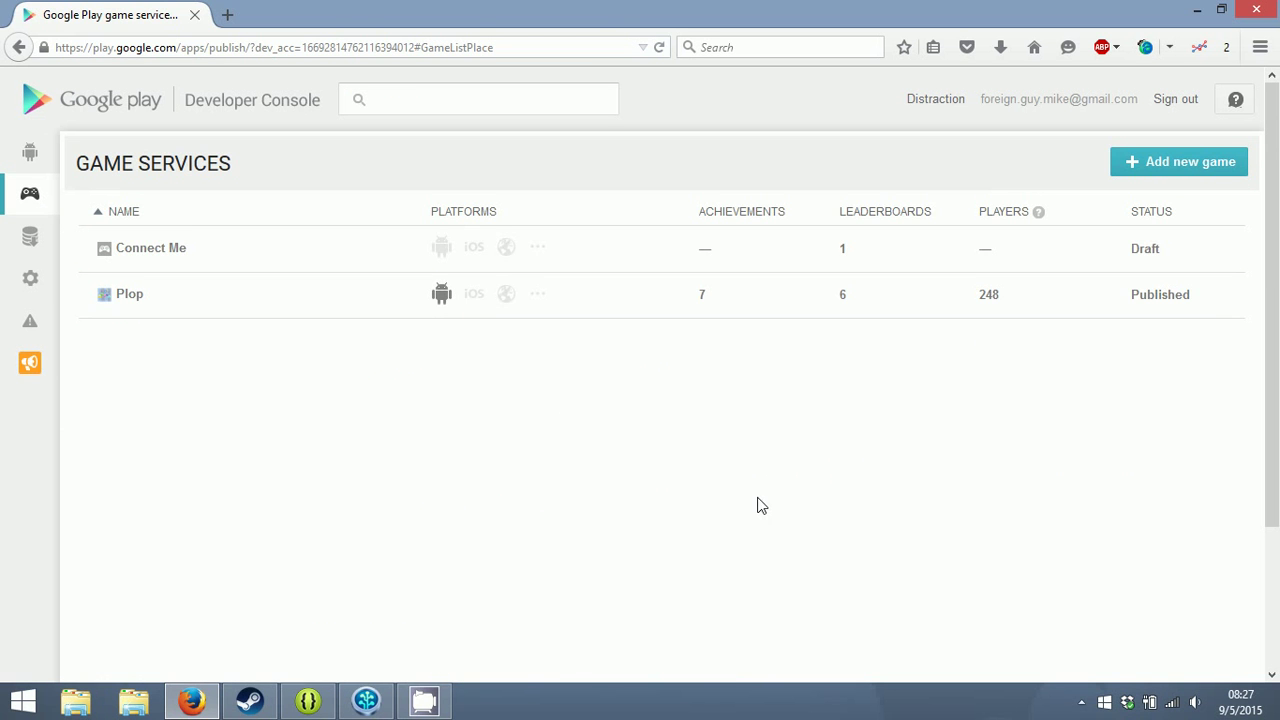